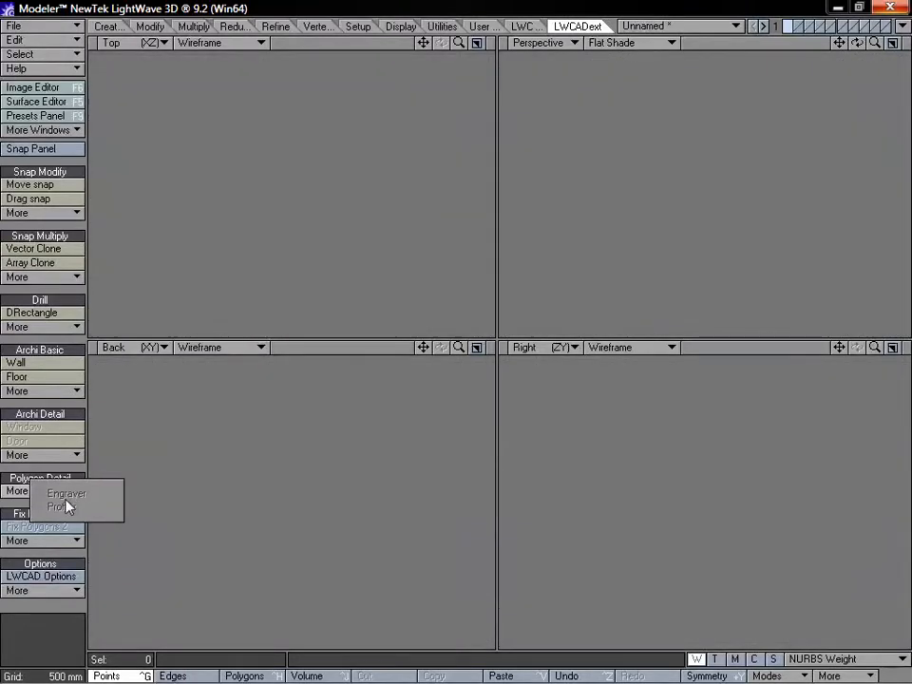
{"action": "left_click", "coordinate": [69, 510]}
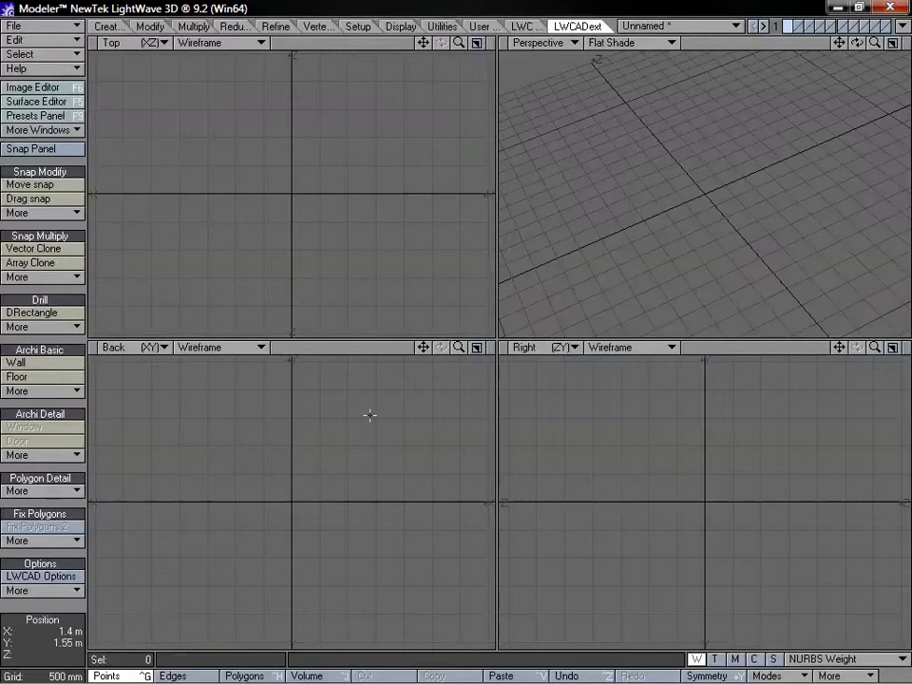
Step: Create a tall, thin box by drawing its front outline in the Back view and giving it a shallow depth in the Top view
{"action": "left_click", "coordinate": [106, 26]}
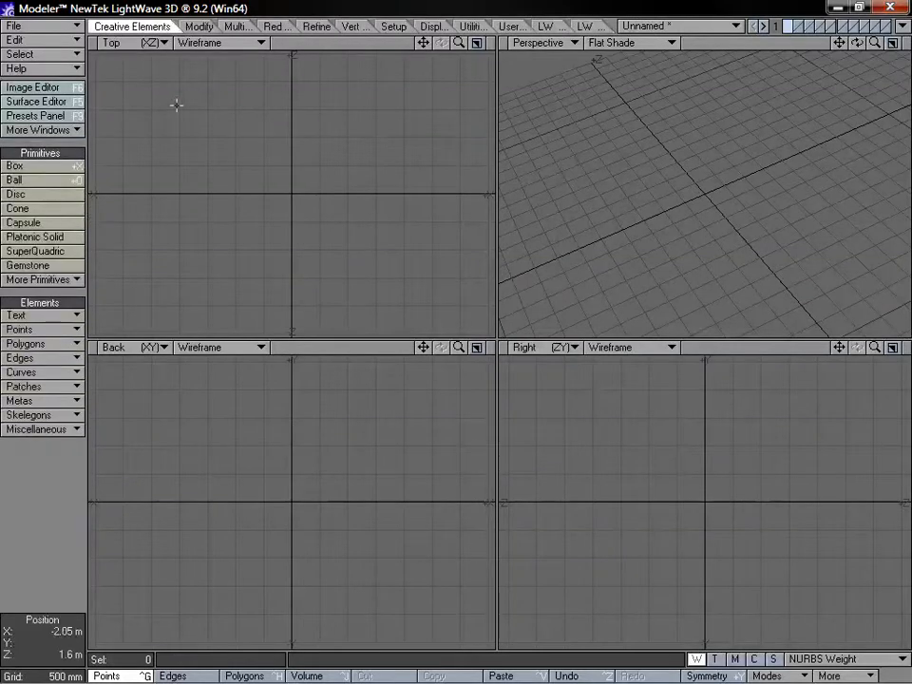
{"action": "left_click", "coordinate": [15, 165]}
{"action": "left_click_drag", "start_coordinate": [245, 395], "coordinate": [437, 622]}
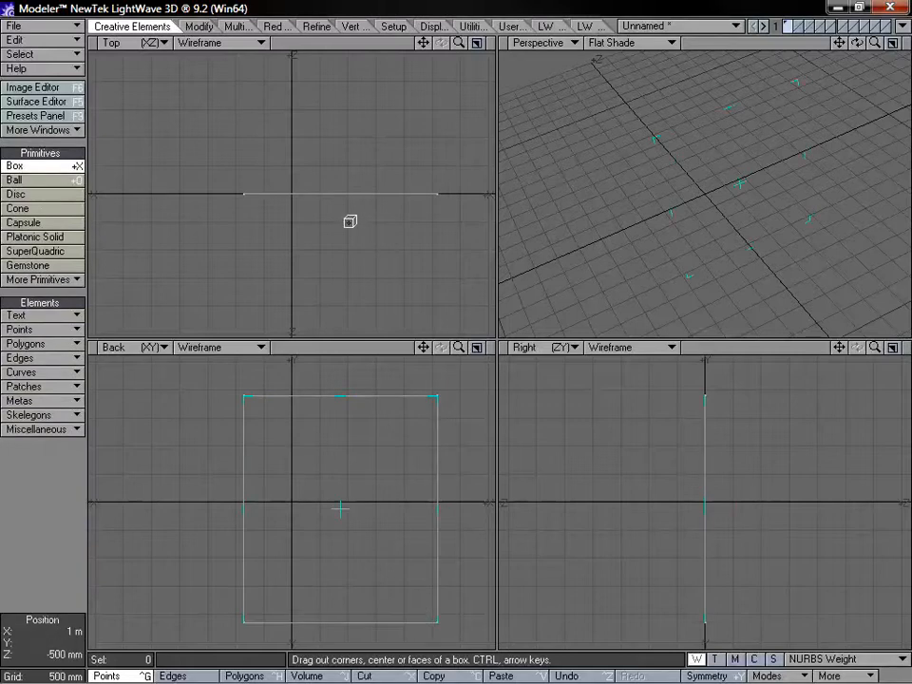
{"action": "left_click_drag", "start_coordinate": [355, 210], "coordinate": [356, 230]}
{"action": "key", "text": "space"}
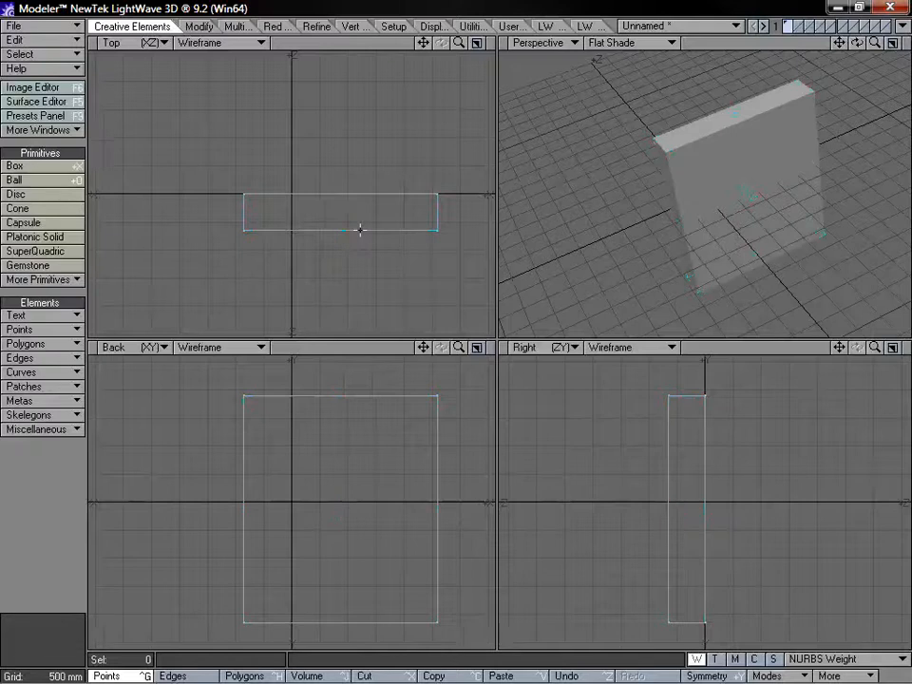
Step: Move the box straight up until its bottom edge sits roughly at the ground plane
{"action": "key", "text": "a"}
{"action": "left_click_drag", "start_coordinate": [612, 232], "coordinate": [807, 73], "text": "alt"}
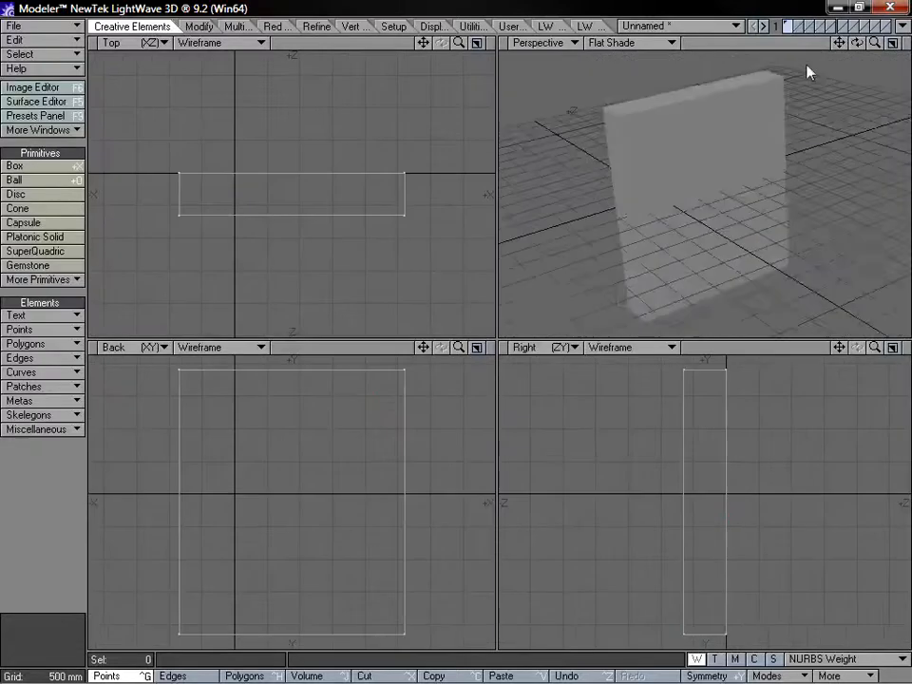
{"action": "left_click_drag", "start_coordinate": [874, 43], "coordinate": [853, 48]}
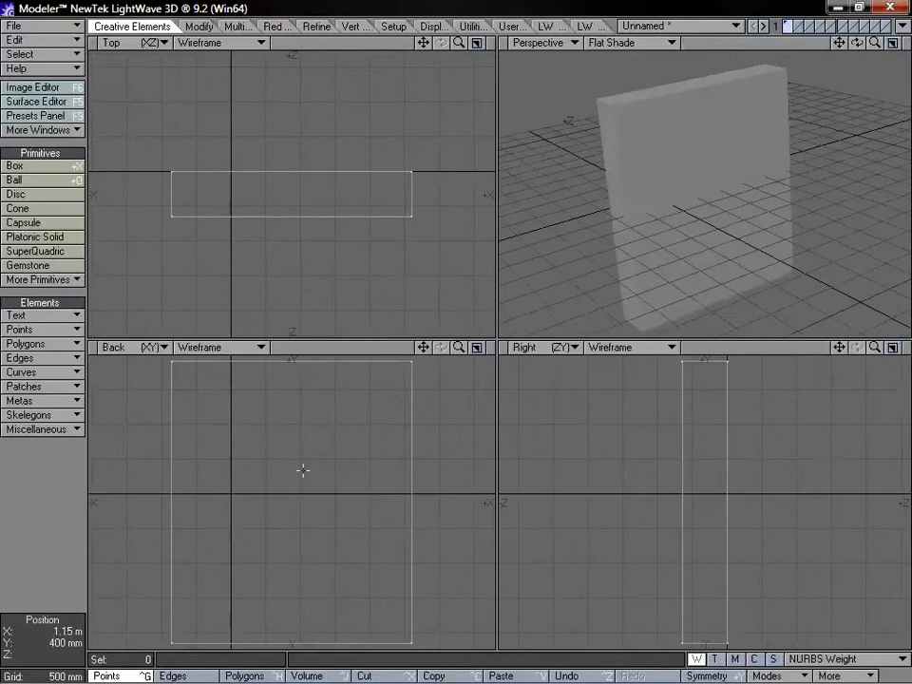
{"action": "left_click_drag", "start_coordinate": [251, 556], "coordinate": [251, 401]}
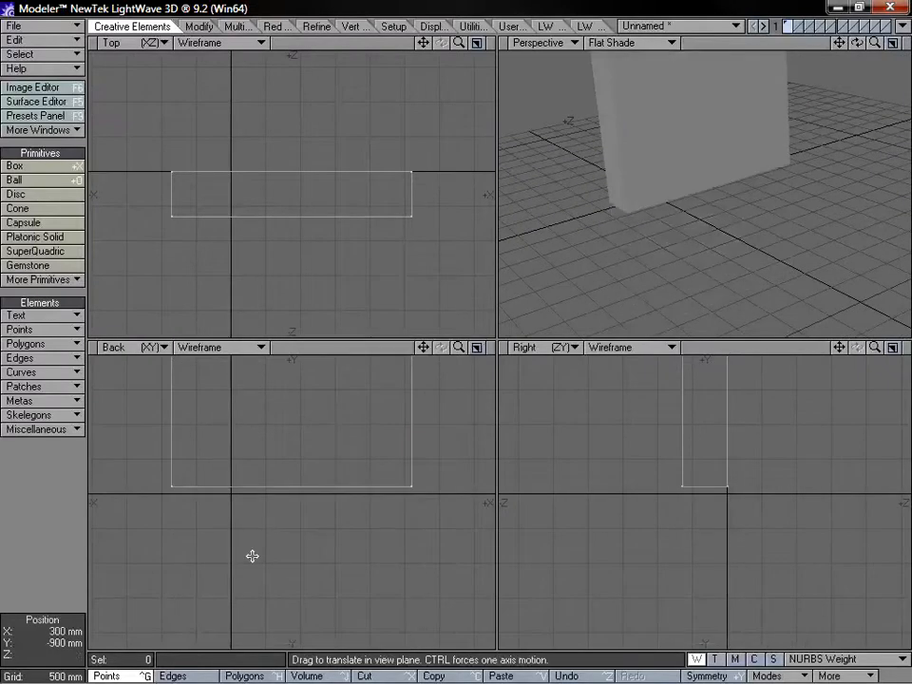
{"action": "key", "text": "a"}
{"action": "left_click_drag", "start_coordinate": [607, 218], "coordinate": [740, 241], "text": "alt"}
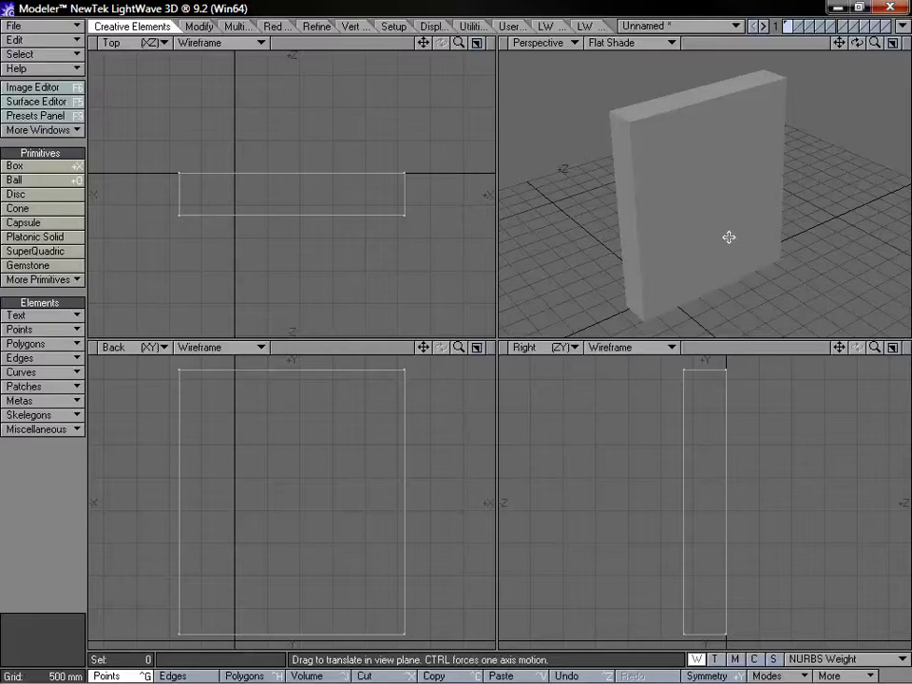
Step: Select the box's front polygon and start the Engraver tool on it
{"action": "key", "text": "ctrl+h"}
{"action": "left_click", "coordinate": [717, 228]}
{"action": "mouse_move", "coordinate": [717, 228]}
{"action": "left_mouse_down", "text": "alt"}
{"action": "mouse_move", "coordinate": [685, 238]}
{"action": "mouse_move", "coordinate": [590, 205]}
{"action": "mouse_move", "coordinate": [798, 205]}
{"action": "mouse_move", "coordinate": [714, 239]}
{"action": "mouse_move", "coordinate": [739, 193]}
{"action": "mouse_move", "coordinate": [661, 238]}
{"action": "mouse_move", "coordinate": [722, 214]}
{"action": "left_mouse_up", "text": "alt"}
{"action": "left_click", "coordinate": [590, 28]}
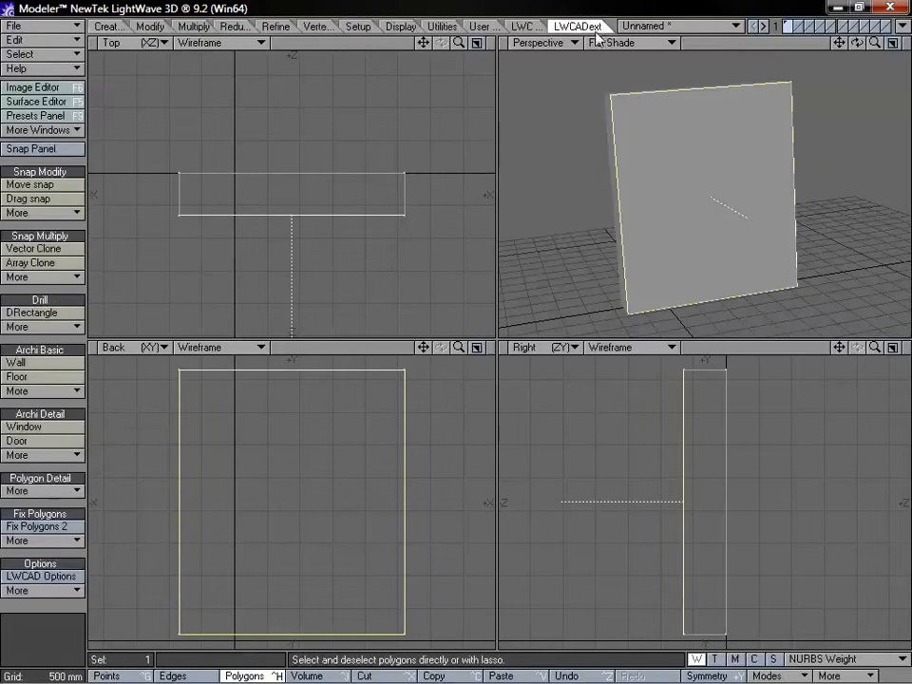
{"action": "left_click", "coordinate": [54, 492]}
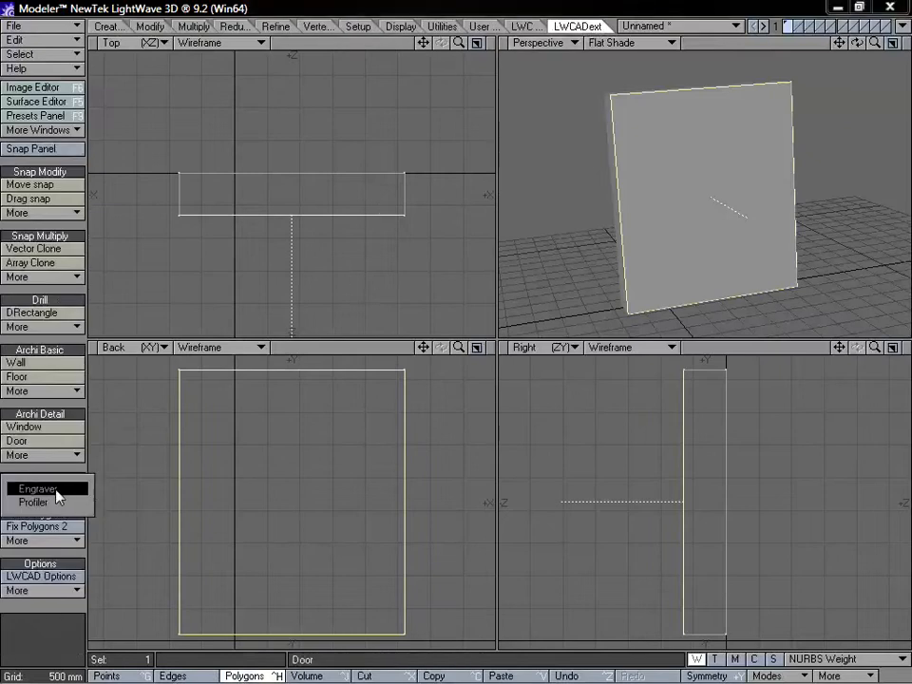
{"action": "left_click", "coordinate": [56, 491]}
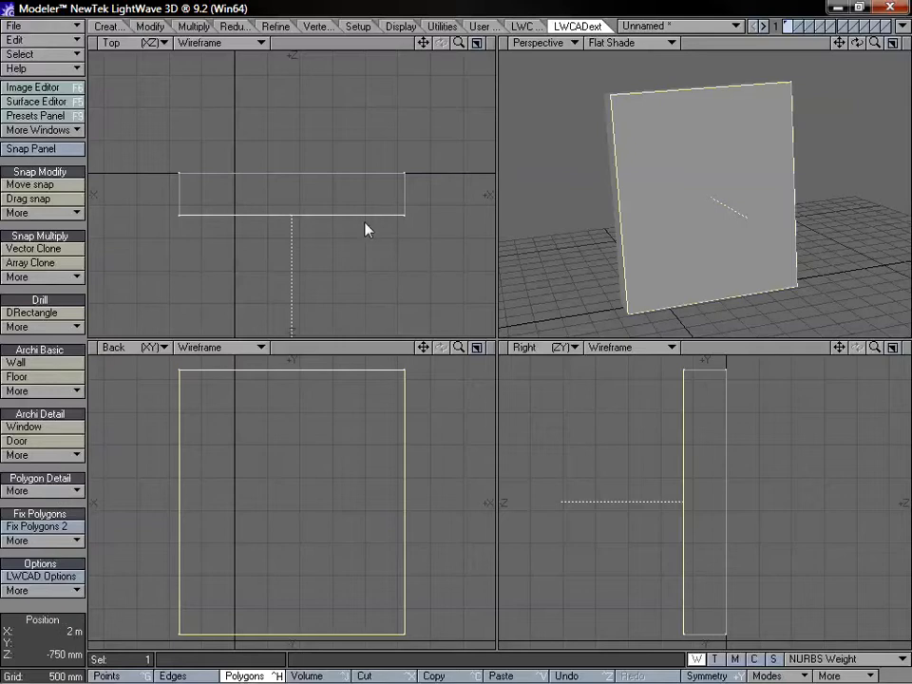
Step: Engrave the front face outward with a 500 mm offset and show the Engraver's numeric settings beside the perspective view
{"action": "left_click_drag", "start_coordinate": [357, 226], "coordinate": [380, 210]}
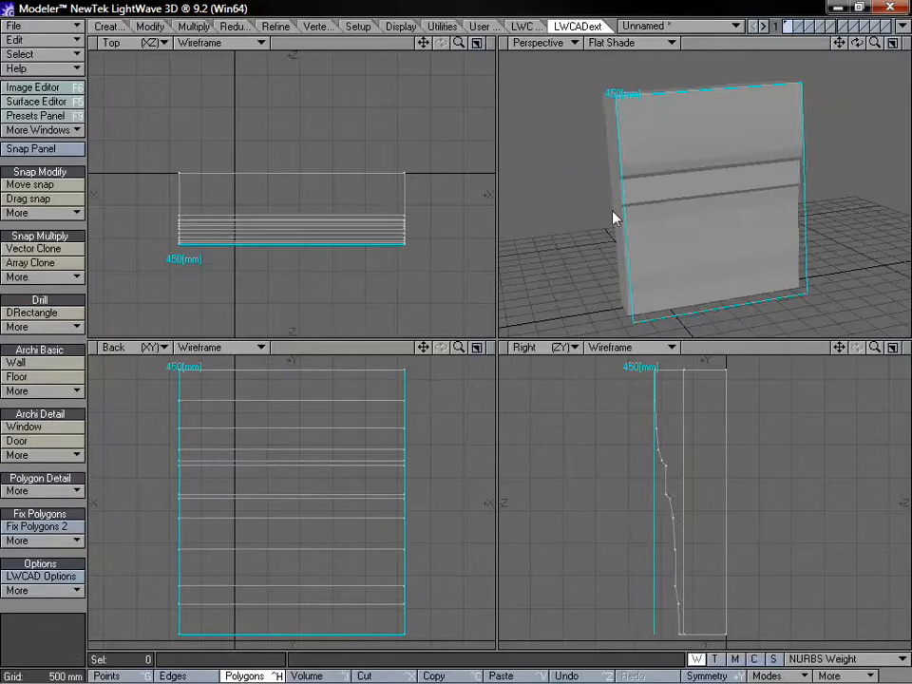
{"action": "left_click_drag", "start_coordinate": [709, 181], "coordinate": [759, 196], "text": "alt"}
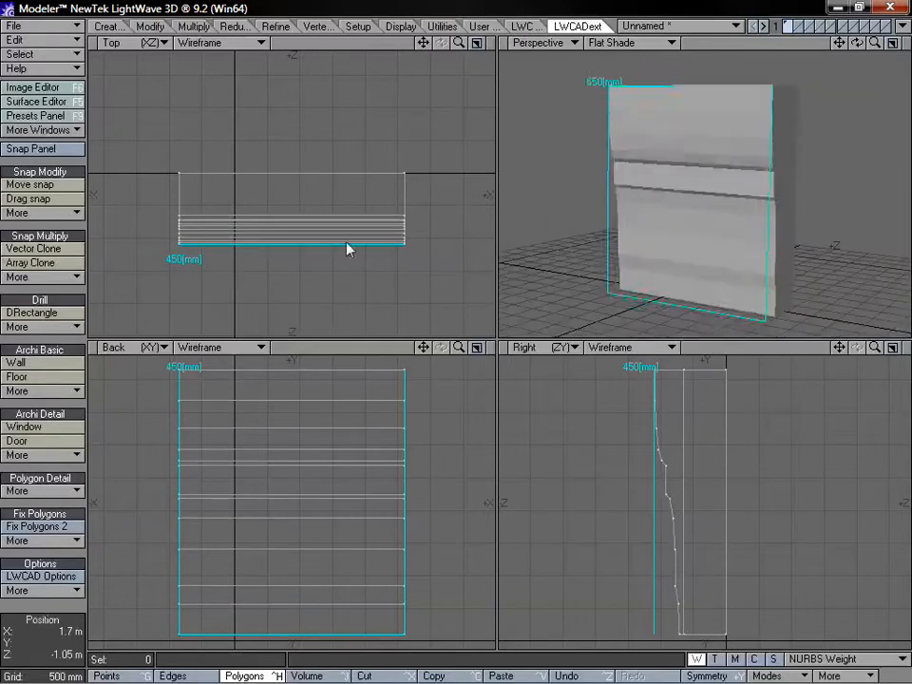
{"action": "left_click_drag", "start_coordinate": [348, 248], "coordinate": [356, 250]}
{"action": "left_click_drag", "start_coordinate": [649, 219], "coordinate": [741, 230], "text": "alt"}
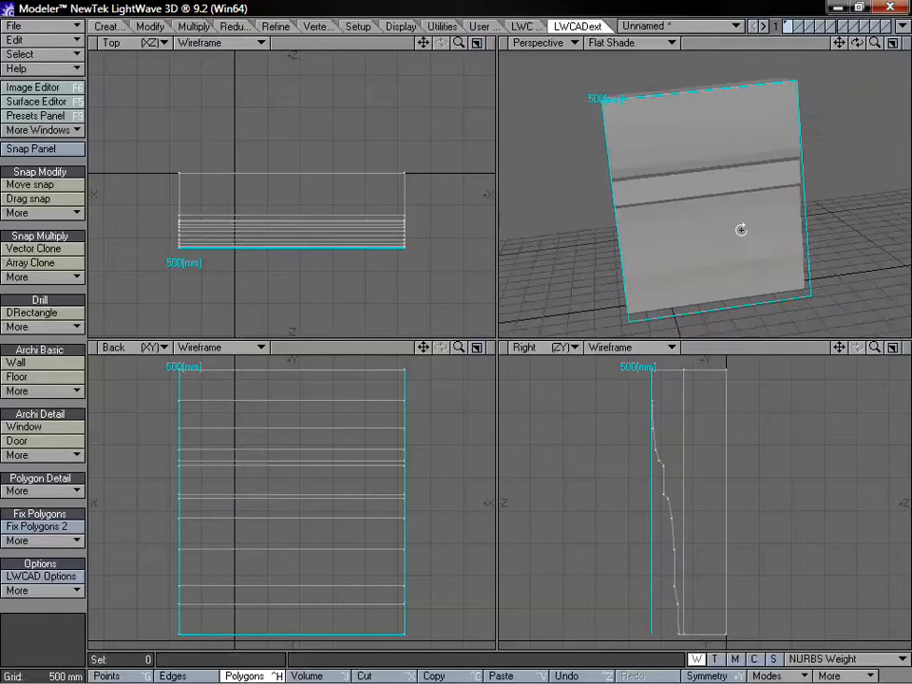
{"action": "key", "text": "n"}
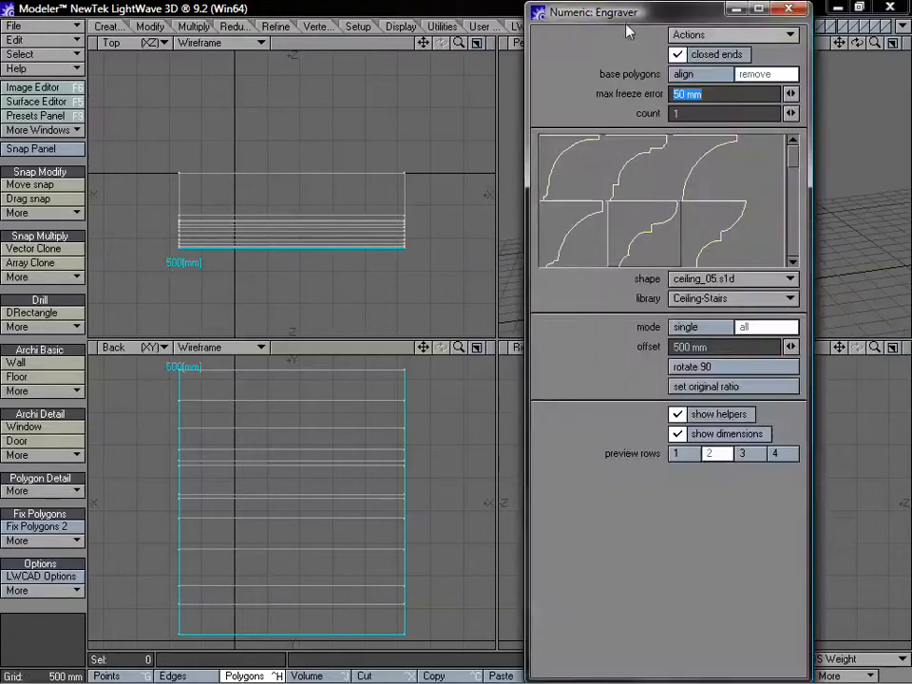
{"action": "left_click_drag", "start_coordinate": [627, 19], "coordinate": [421, 19]}
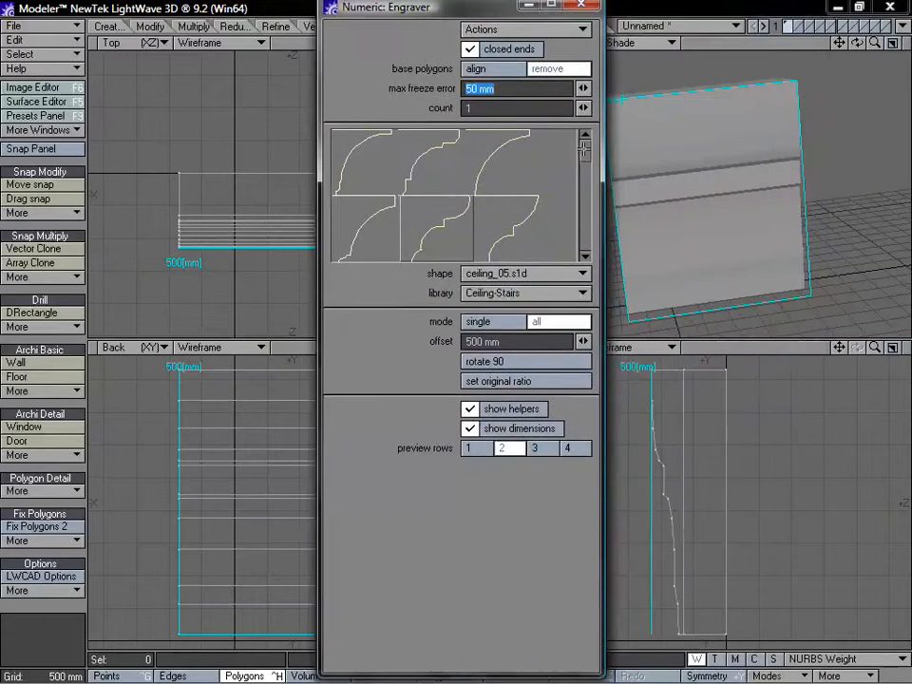
Step: Try the stair_02.s1d and stair_12.s1d profile shapes on the engraved face
{"action": "left_click", "coordinate": [531, 276]}
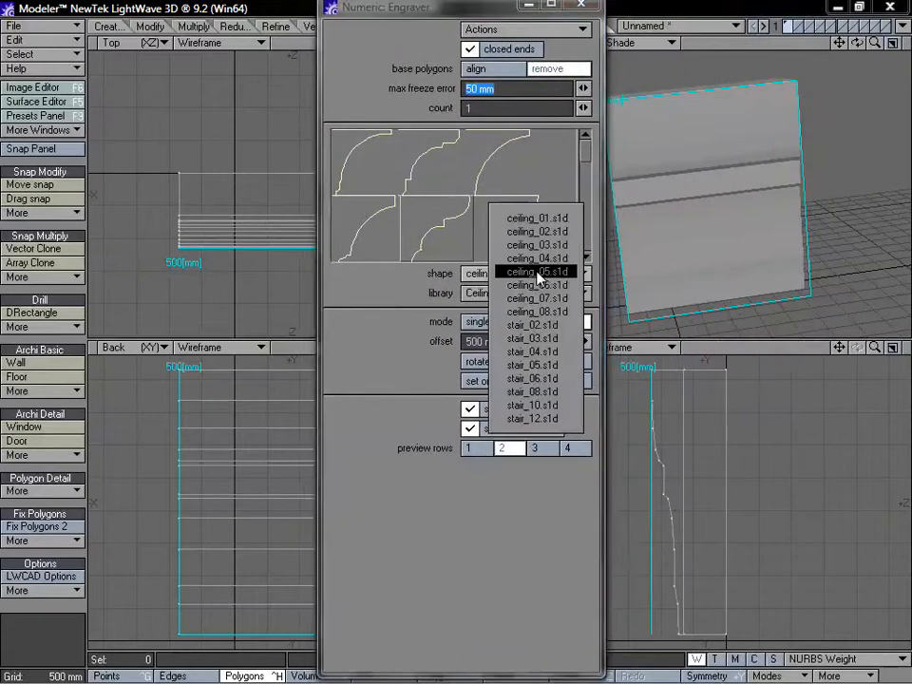
{"action": "left_click", "coordinate": [556, 324]}
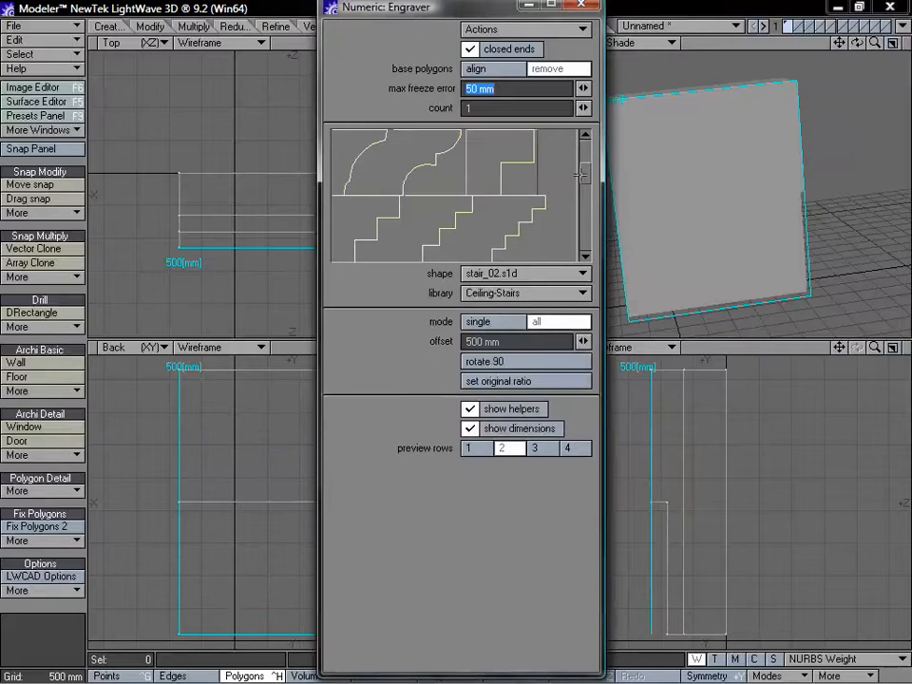
{"action": "left_click_drag", "start_coordinate": [589, 189], "coordinate": [587, 236]}
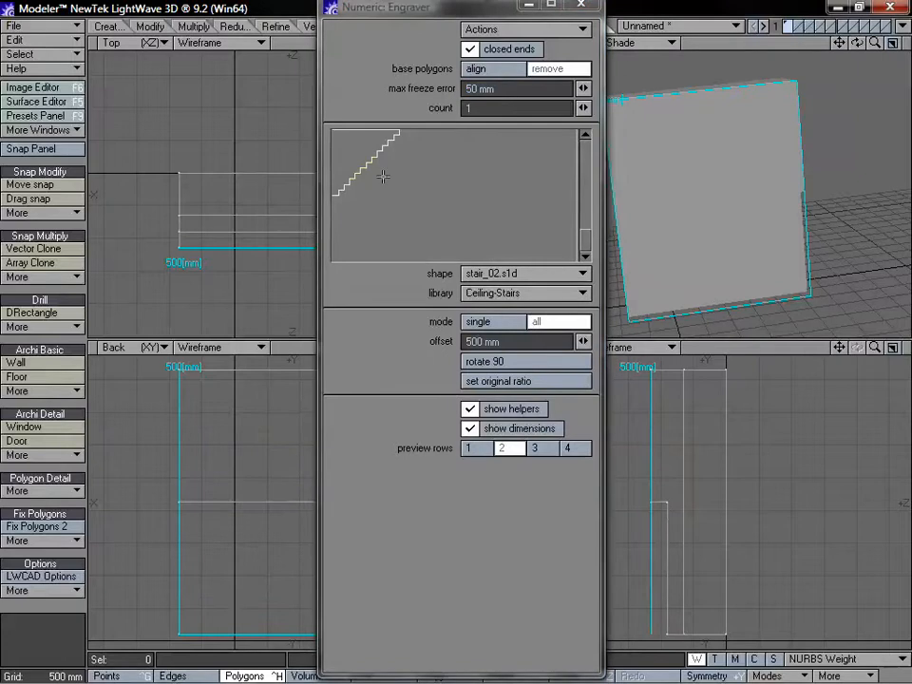
{"action": "left_click", "coordinate": [382, 177]}
Step: Show four rows of profile previews and set the engraving shape to ceiling_05.s1d
{"action": "left_click", "coordinate": [566, 448]}
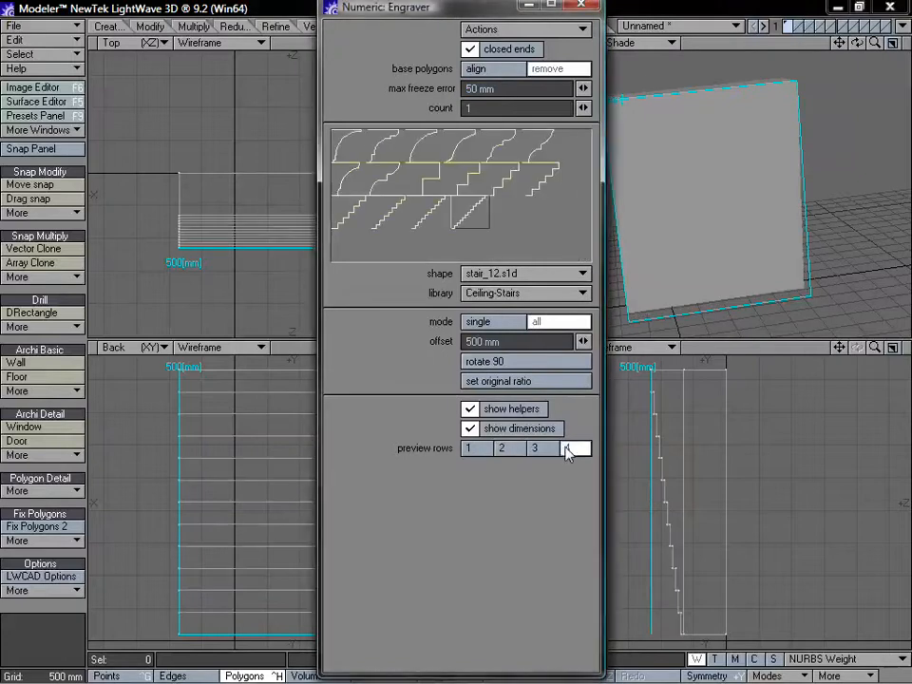
{"action": "left_click", "coordinate": [509, 140]}
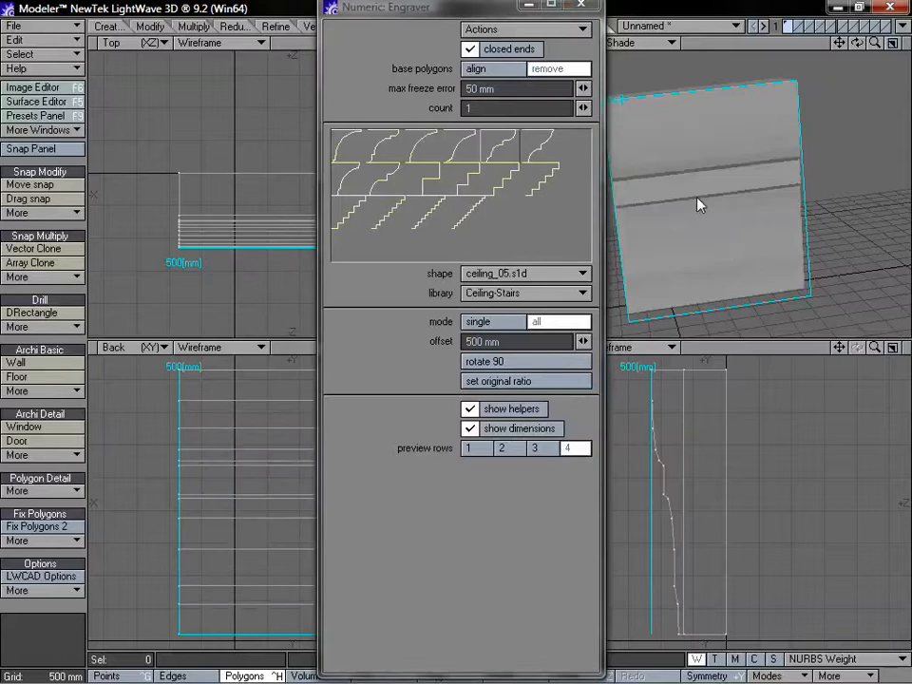
{"action": "left_click_drag", "start_coordinate": [776, 231], "coordinate": [686, 225], "text": "alt"}
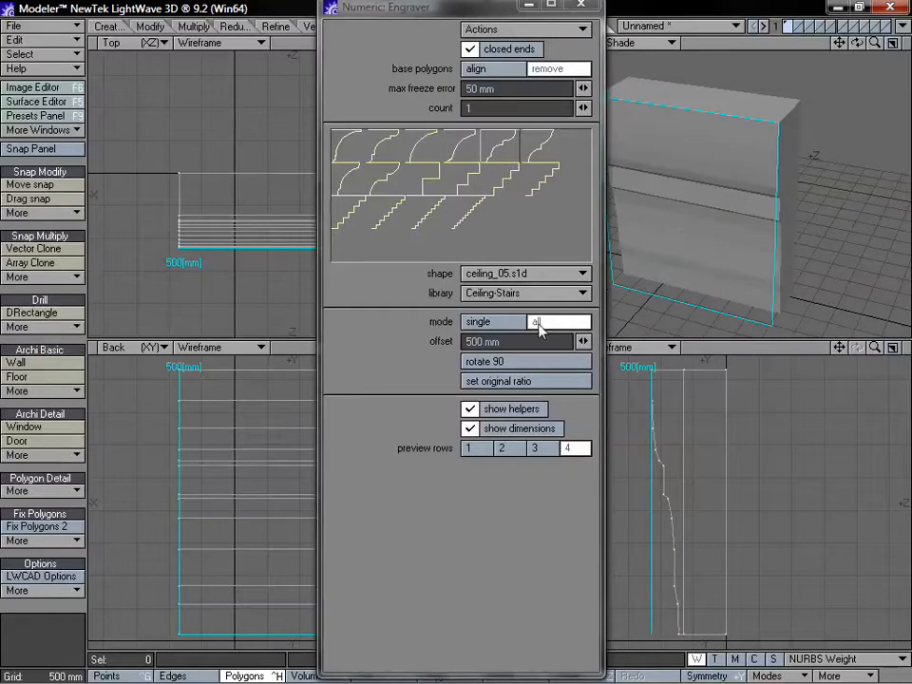
{"action": "left_click_drag", "start_coordinate": [745, 233], "coordinate": [760, 201], "text": "alt"}
{"action": "left_click_drag", "start_coordinate": [625, 290], "coordinate": [669, 195], "text": "alt"}
Step: Rotate the engraved profile by 90 degrees so its grooves run vertically, and inspect it from several angles
{"action": "left_click", "coordinate": [516, 364]}
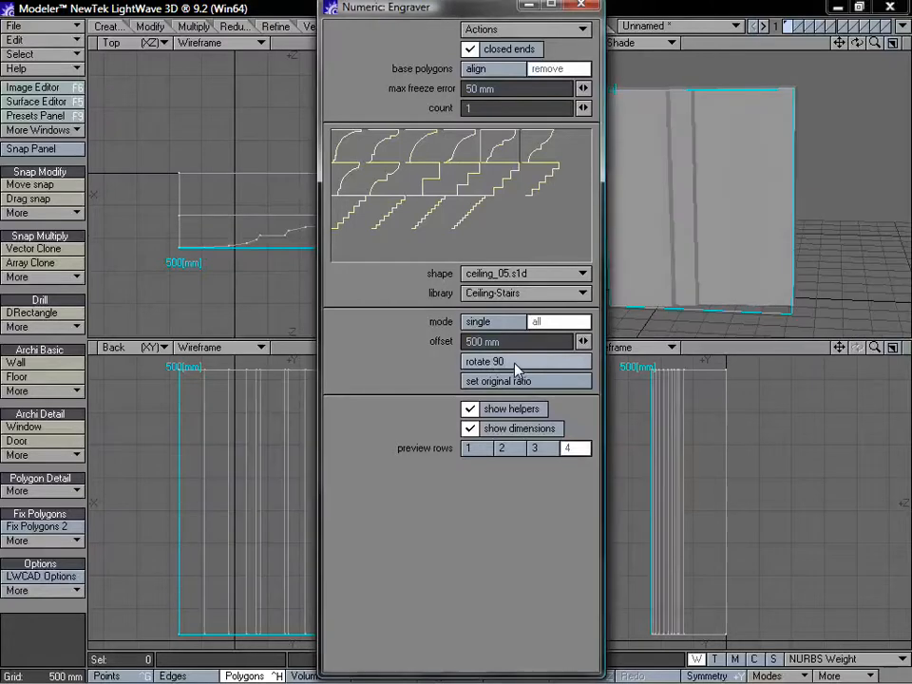
{"action": "left_click_drag", "start_coordinate": [703, 228], "coordinate": [725, 133], "text": "alt"}
{"action": "left_click_drag", "start_coordinate": [615, 352], "coordinate": [687, 206], "text": "alt"}
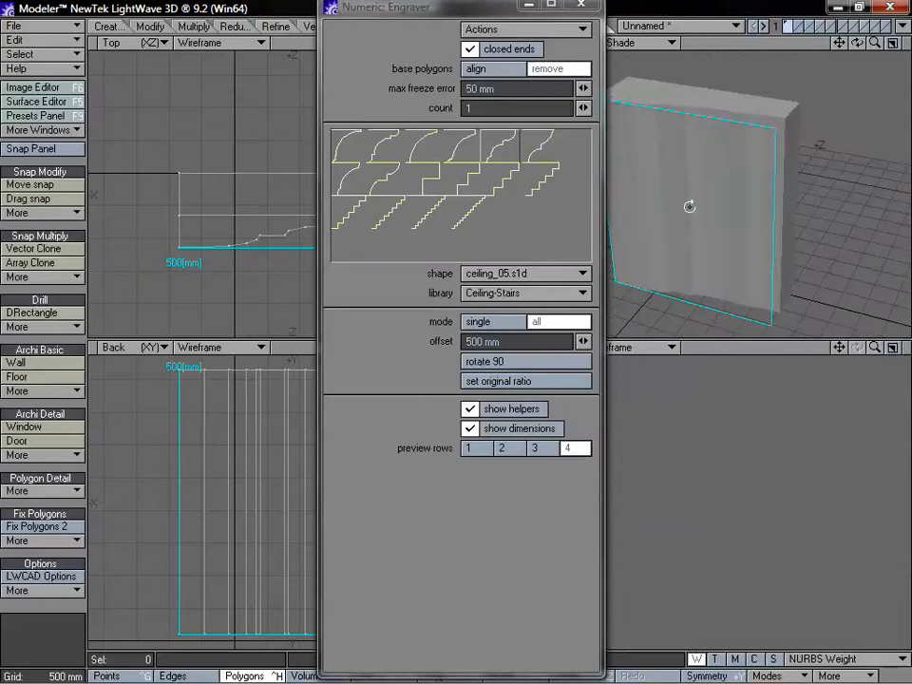
Step: Lower the engraving's max freeze error to 9 mm and check the smoother profile from above
{"action": "left_click_drag", "start_coordinate": [467, 11], "coordinate": [379, 18]}
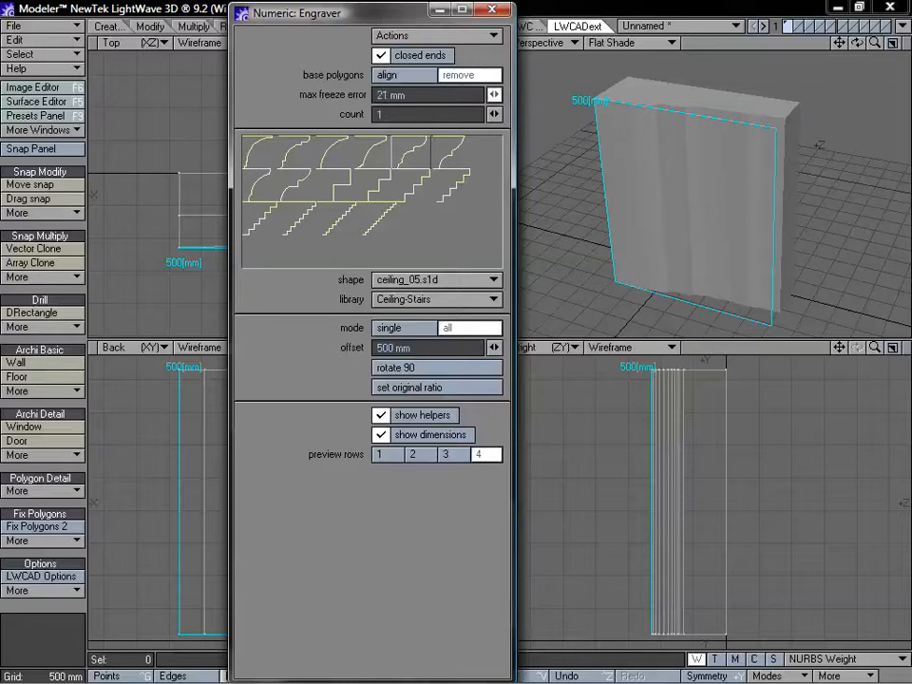
{"action": "mouse_move", "coordinate": [494, 94]}
{"action": "left_mouse_down"}
{"action": "mouse_move", "coordinate": [475, 94]}
{"action": "mouse_move", "coordinate": [489, 94]}
{"action": "left_mouse_up"}
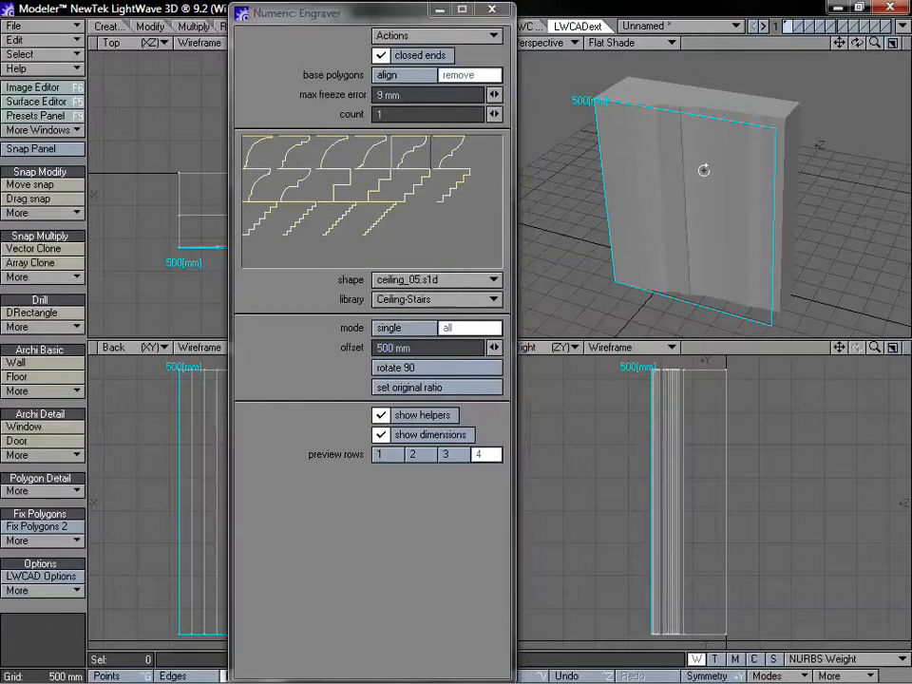
{"action": "left_click_drag", "start_coordinate": [665, 216], "coordinate": [716, 260], "text": "alt"}
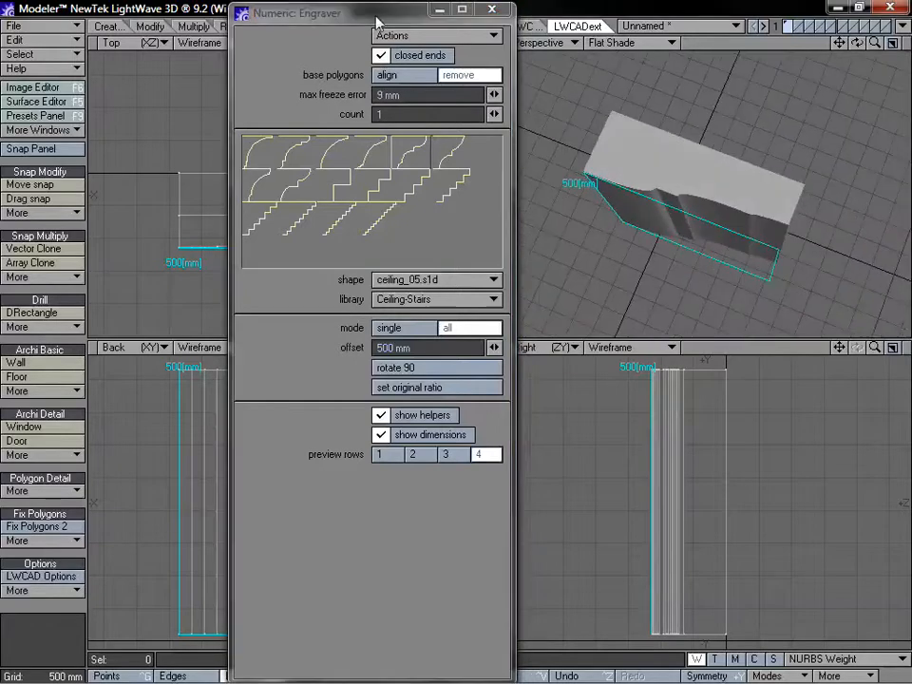
Step: Pull the engraving's depth handle outward in the Top view to an offset of 750 mm
{"action": "left_click_drag", "start_coordinate": [377, 16], "coordinate": [530, 11]}
{"action": "left_click", "coordinate": [299, 269]}
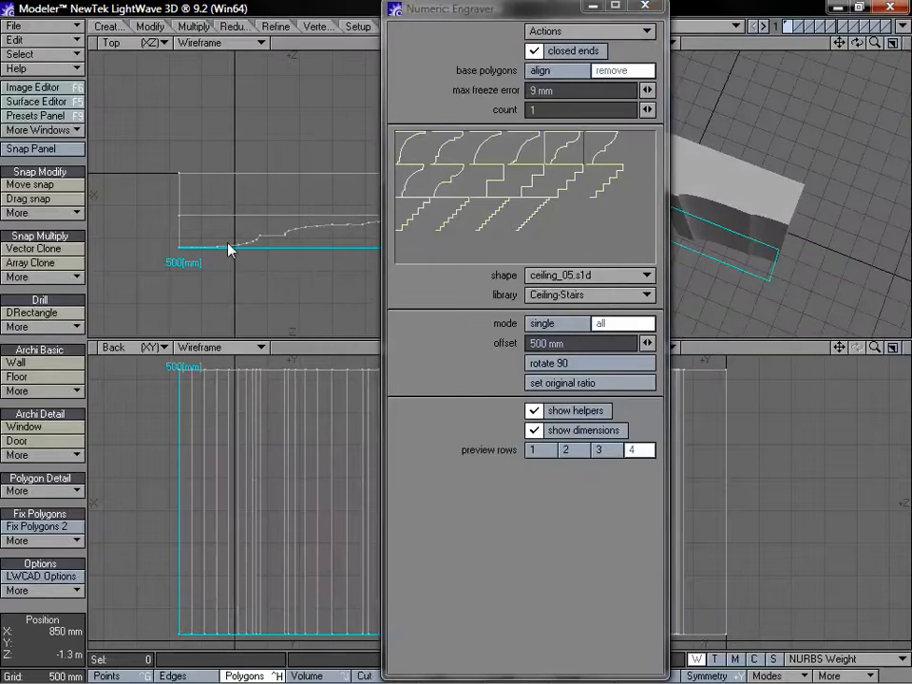
{"action": "left_click_drag", "start_coordinate": [226, 255], "coordinate": [237, 296]}
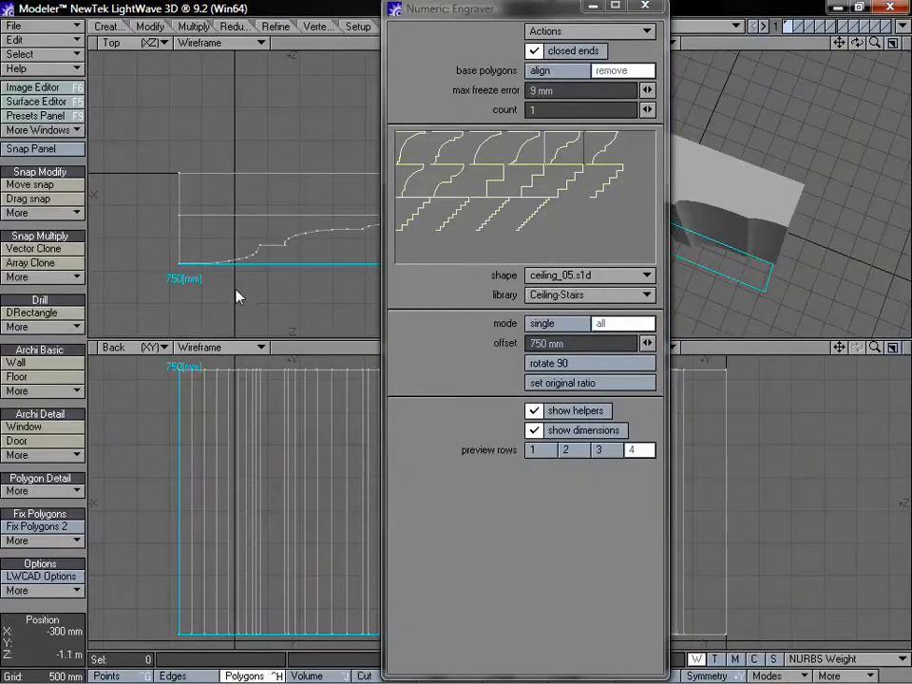
{"action": "left_click_drag", "start_coordinate": [523, 18], "coordinate": [395, 34]}
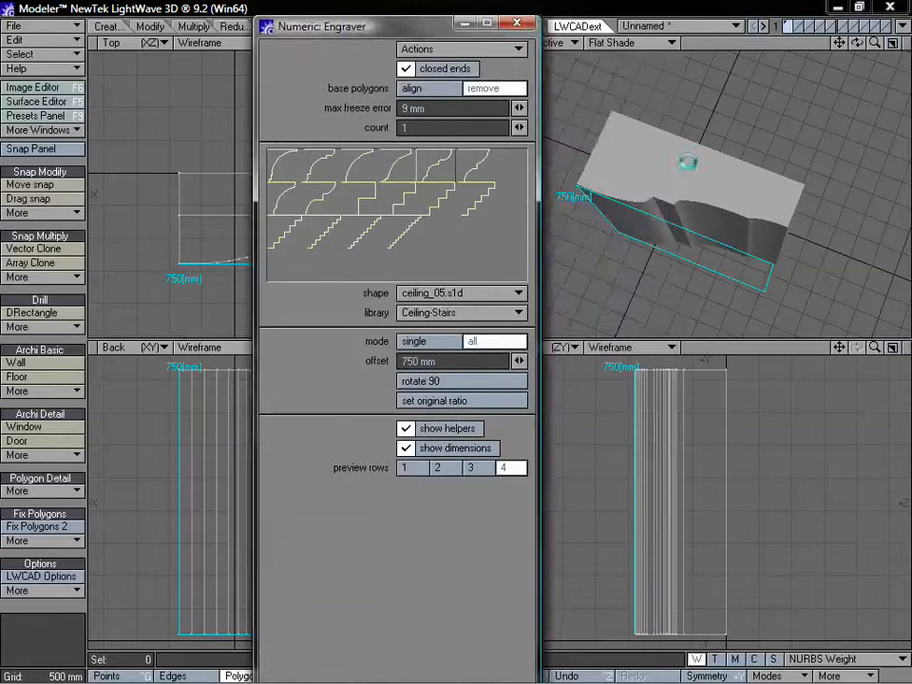
{"action": "left_click_drag", "start_coordinate": [688, 161], "coordinate": [570, 180], "text": "alt"}
Step: Repeat the engraved profile six times across the face and close the numeric settings
{"action": "left_click", "coordinate": [519, 128]}
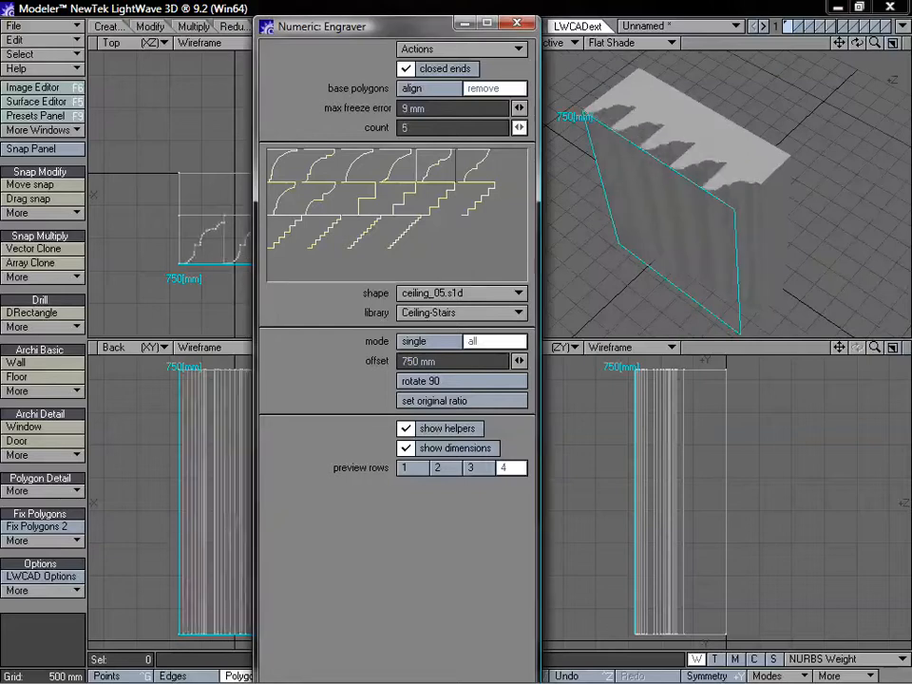
{"action": "left_click_drag", "start_coordinate": [519, 128], "coordinate": [709, 194]}
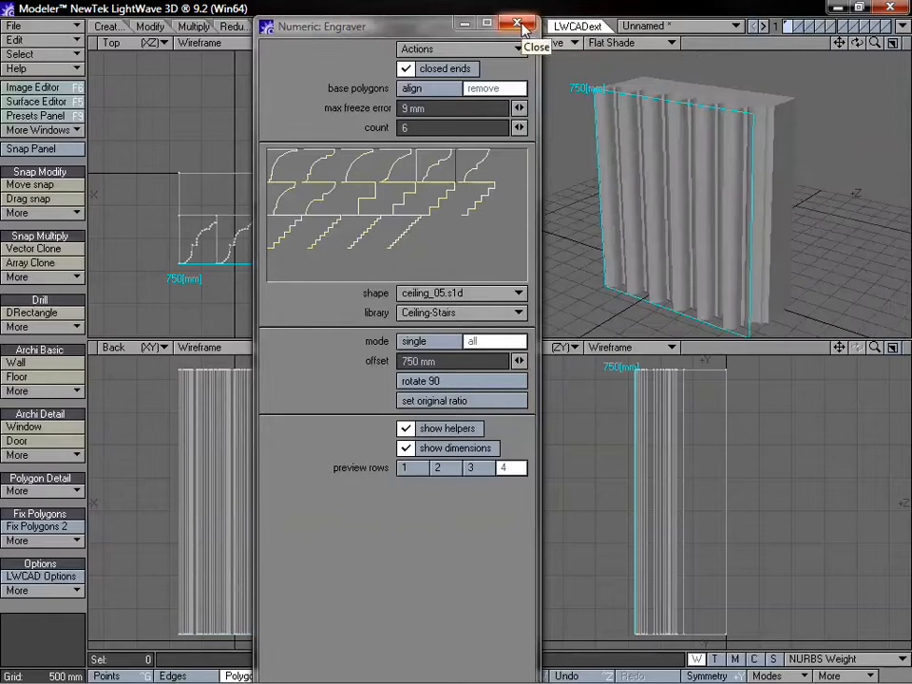
{"action": "left_click", "coordinate": [518, 24]}
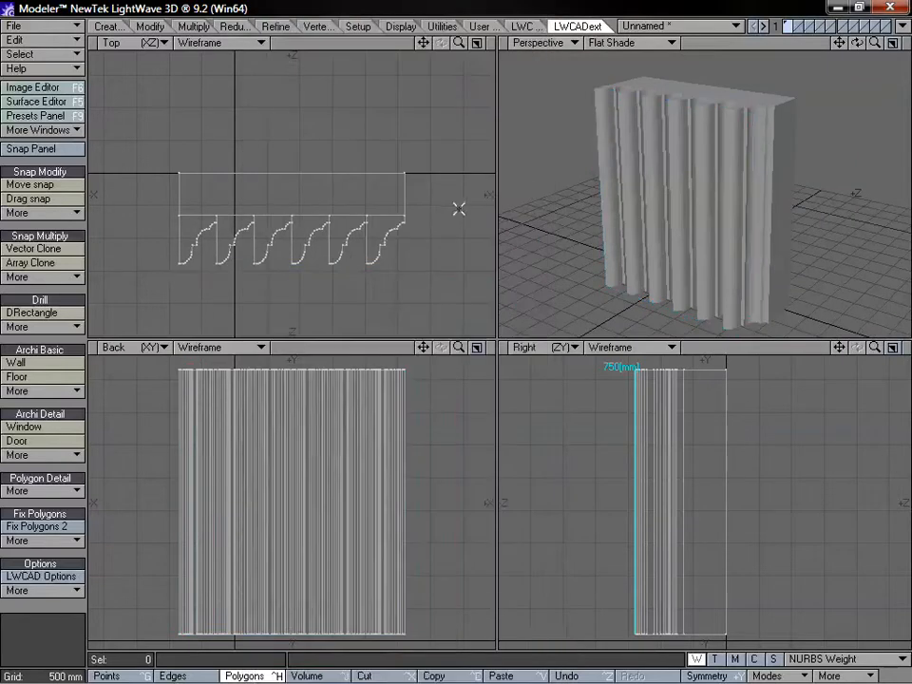
Step: Delete the engraved box and reset the views on the empty scene
{"action": "key", "text": "Delete"}
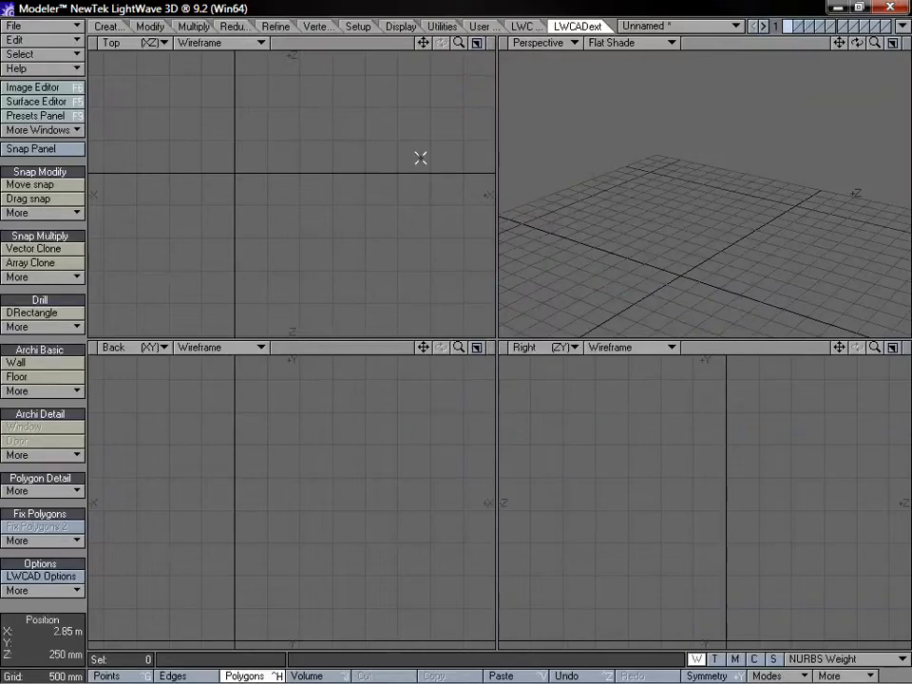
{"action": "key", "text": "a"}
{"action": "left_click_drag", "start_coordinate": [636, 160], "coordinate": [864, 57]}
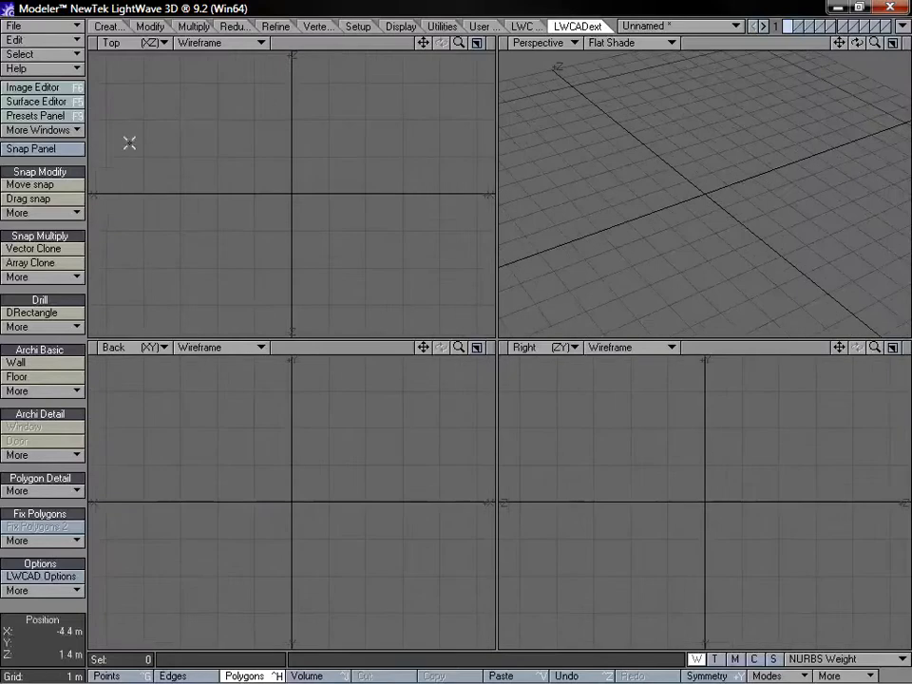
Step: Draw a new box standing on the ground plane, shape it into a cube and fit it in the views
{"action": "left_click", "coordinate": [109, 25]}
{"action": "left_click", "coordinate": [14, 165]}
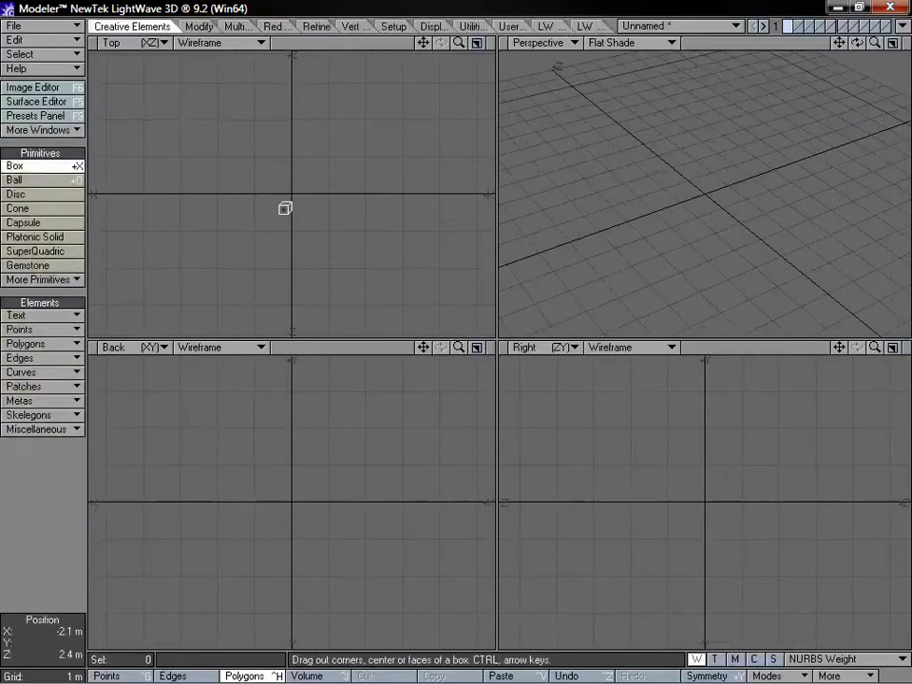
{"action": "left_click_drag", "start_coordinate": [213, 105], "coordinate": [369, 282]}
{"action": "left_click_drag", "start_coordinate": [280, 397], "coordinate": [304, 340]}
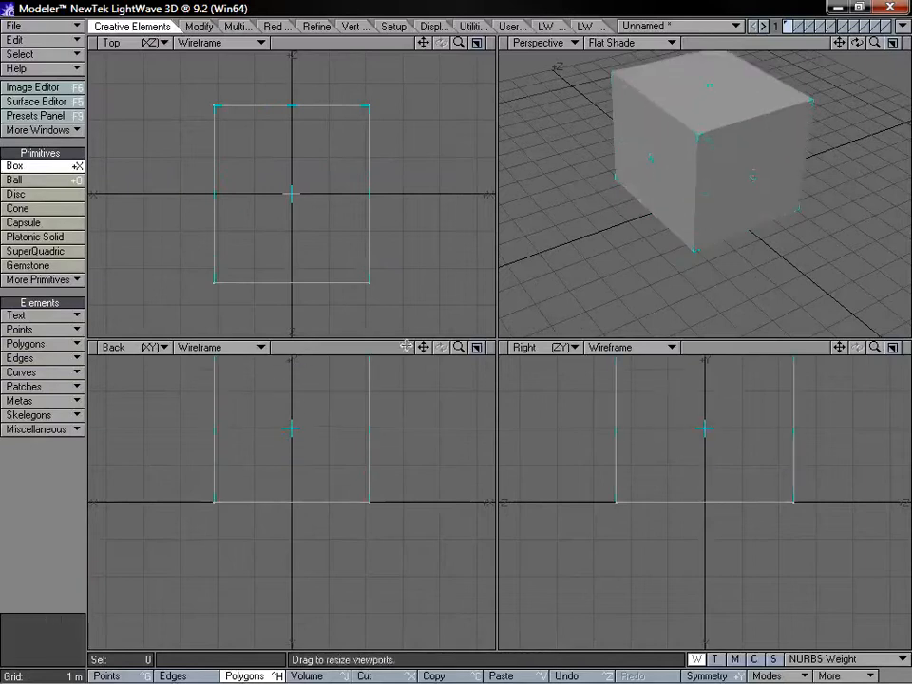
{"action": "left_click_drag", "start_coordinate": [423, 347], "coordinate": [437, 397]}
{"action": "left_click_drag", "start_coordinate": [314, 407], "coordinate": [357, 425]}
{"action": "left_click_drag", "start_coordinate": [277, 497], "coordinate": [305, 488]}
{"action": "key", "text": "Return"}
{"action": "key", "text": "a"}
{"action": "left_click_drag", "start_coordinate": [707, 156], "coordinate": [727, 167], "text": "alt"}
{"action": "key", "text": "comma"}
Step: Engrave the cube with the ceiling_05.s1d profile using the Engraver at an 800 mm offset, and open the numeric settings
{"action": "left_click", "coordinate": [558, 27]}
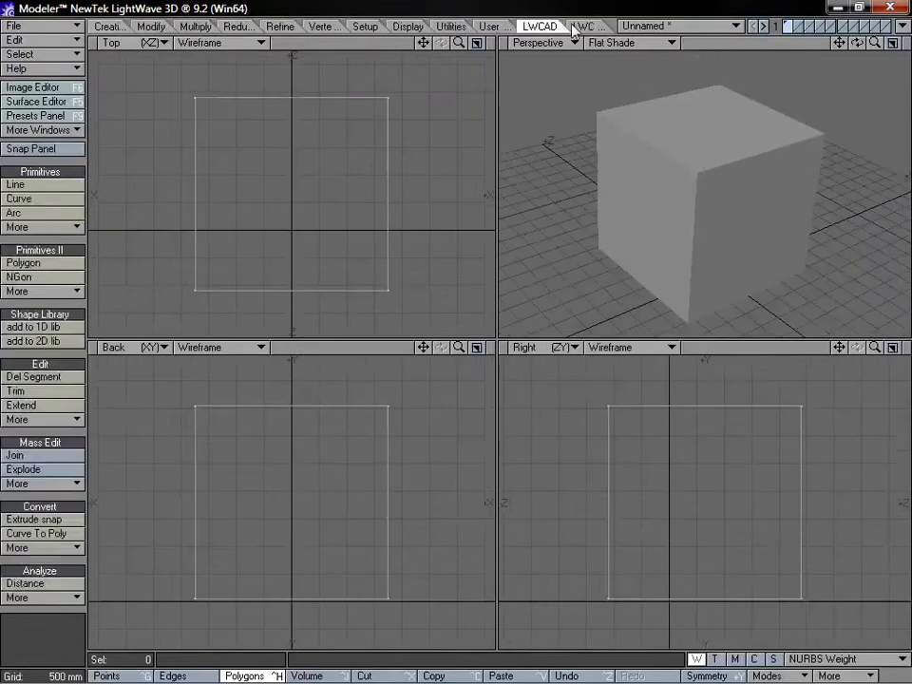
{"action": "left_click", "coordinate": [582, 26]}
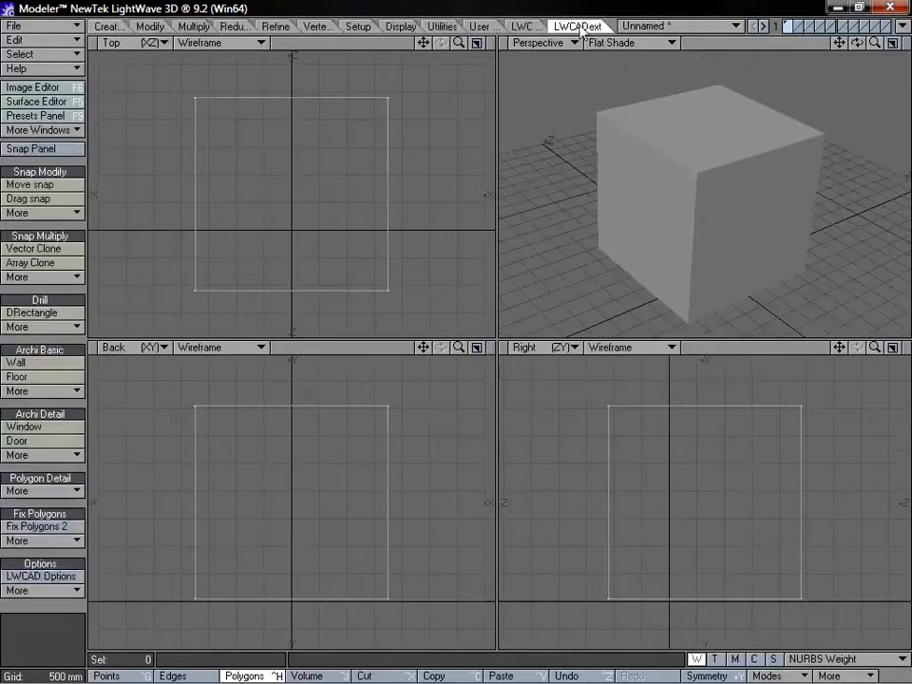
{"action": "left_click", "coordinate": [61, 492]}
{"action": "left_click", "coordinate": [76, 490]}
{"action": "left_click_drag", "start_coordinate": [271, 483], "coordinate": [313, 443]}
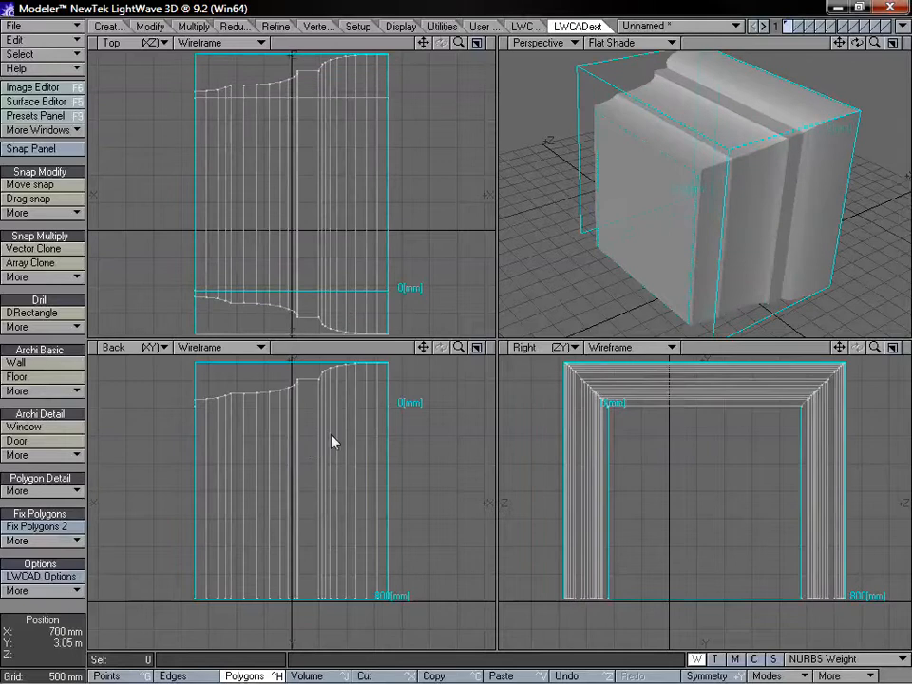
{"action": "left_click_drag", "start_coordinate": [741, 208], "coordinate": [566, 309], "text": "alt"}
{"action": "key", "text": "n"}
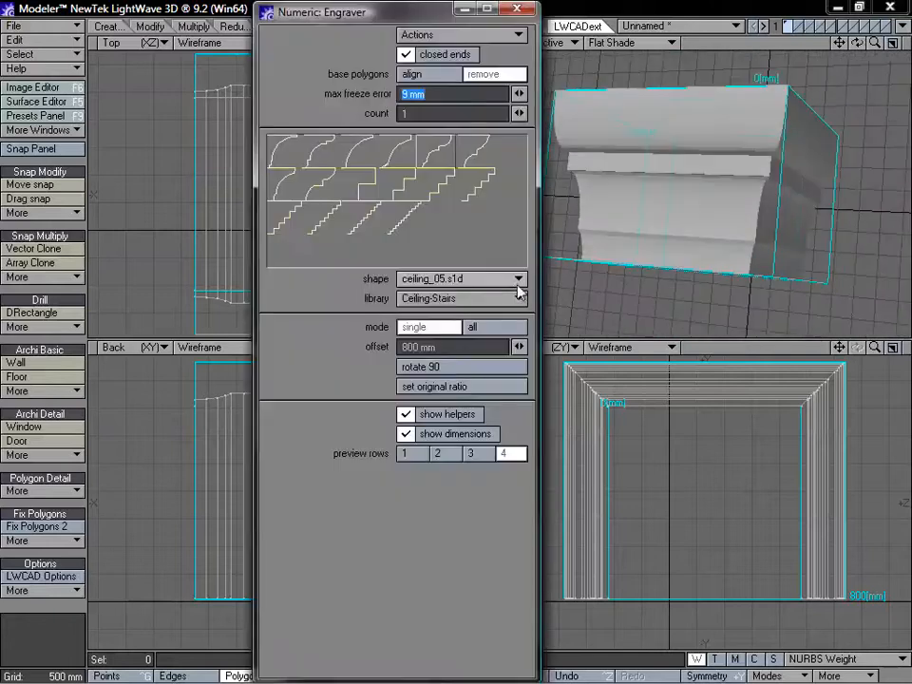
Step: Try rotating the engraved profile by 90 degrees, restore its orientation and inspect it from several angles
{"action": "left_click", "coordinate": [457, 369]}
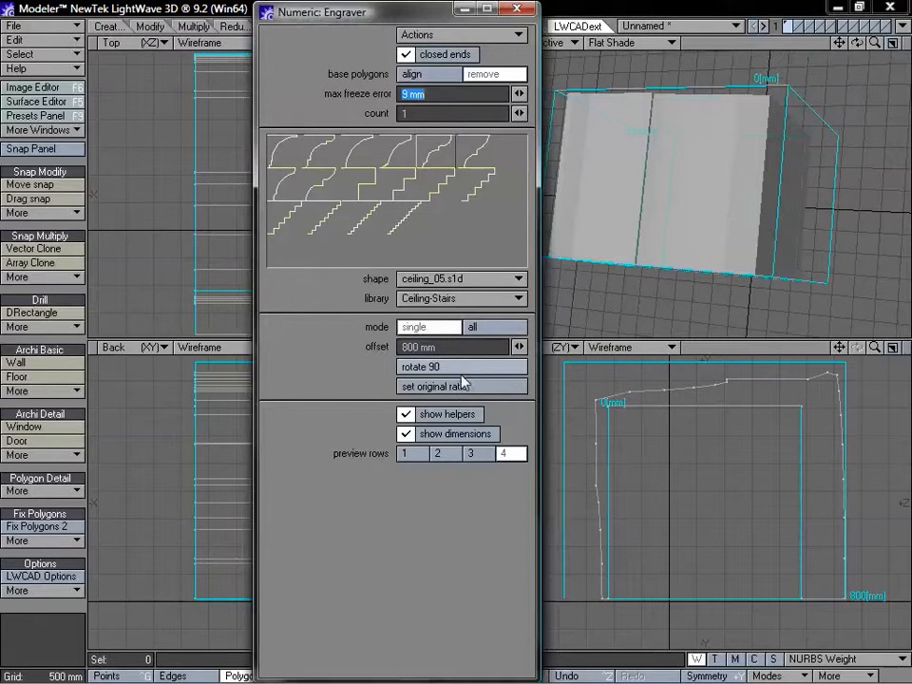
{"action": "left_click_drag", "start_coordinate": [688, 228], "coordinate": [707, 236], "text": "alt"}
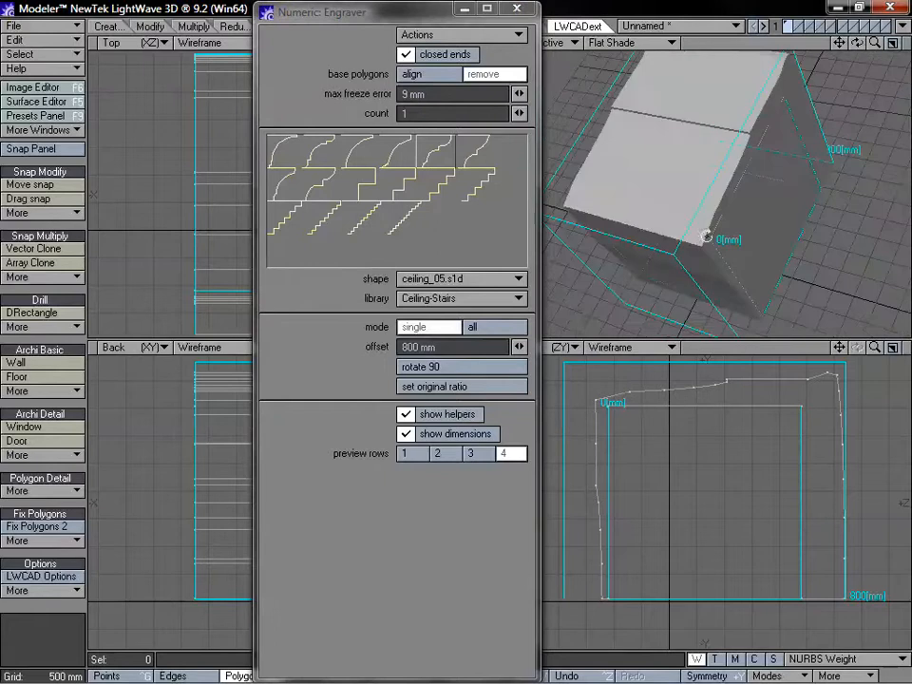
{"action": "left_click", "coordinate": [467, 370]}
{"action": "left_click_drag", "start_coordinate": [694, 194], "coordinate": [644, 229], "text": "alt"}
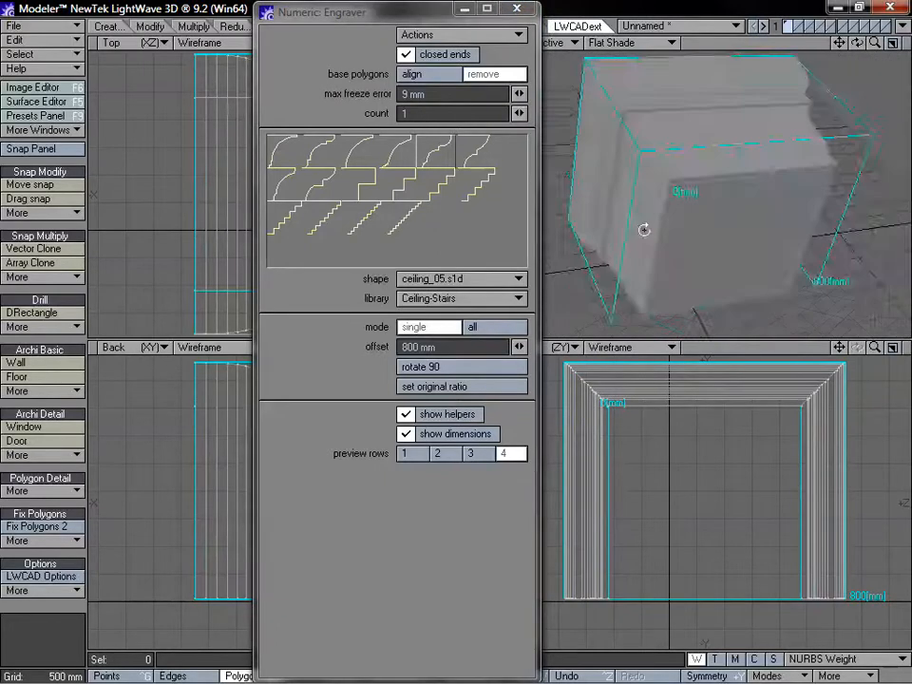
{"action": "left_click_drag", "start_coordinate": [784, 217], "coordinate": [612, 199], "text": "alt"}
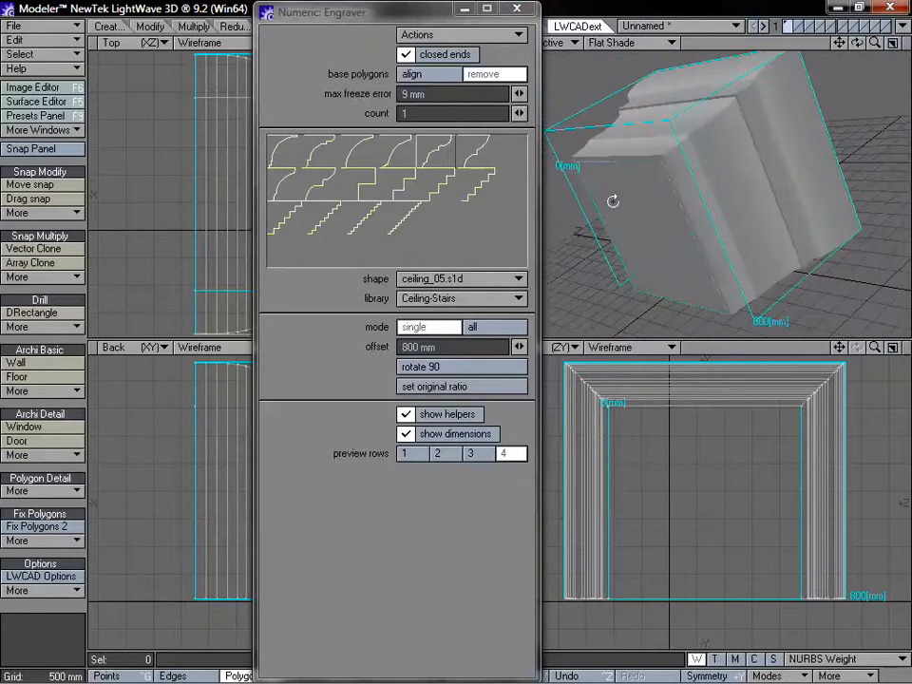
Step: Pull the engraving's depth handle outward in the Perspective view to an offset of 1.3 m
{"action": "left_click_drag", "start_coordinate": [380, 26], "coordinate": [342, 19]}
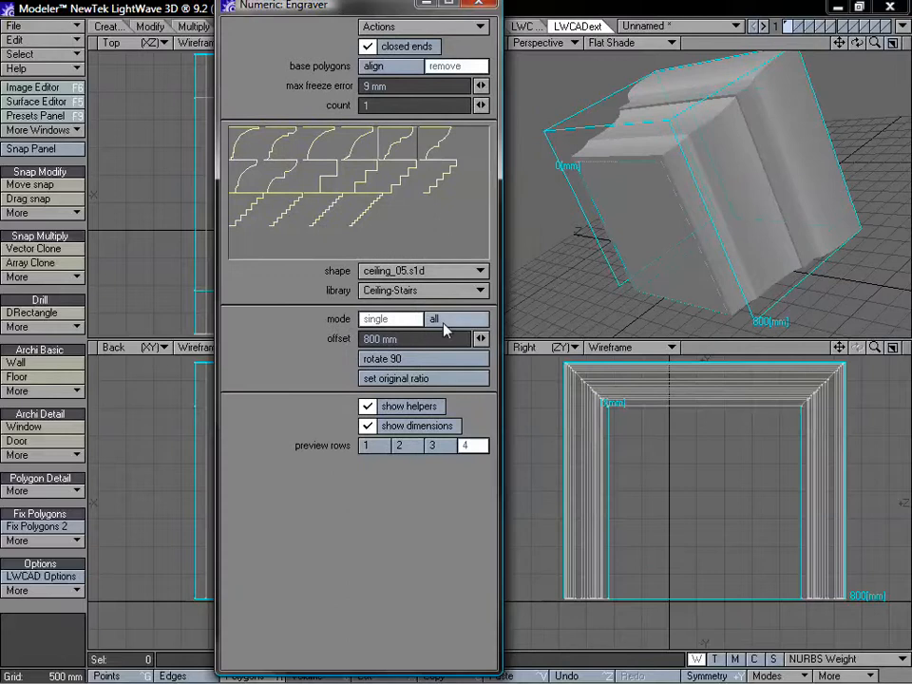
{"action": "left_click_drag", "start_coordinate": [732, 149], "coordinate": [777, 188]}
{"action": "left_click_drag", "start_coordinate": [819, 169], "coordinate": [753, 186]}
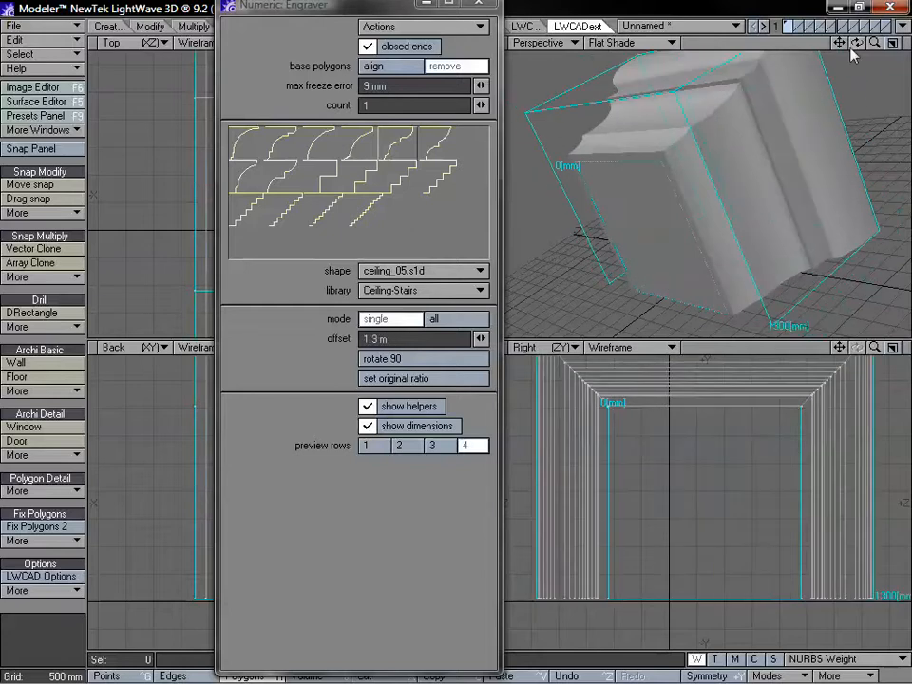
{"action": "left_click_drag", "start_coordinate": [844, 44], "coordinate": [823, 82]}
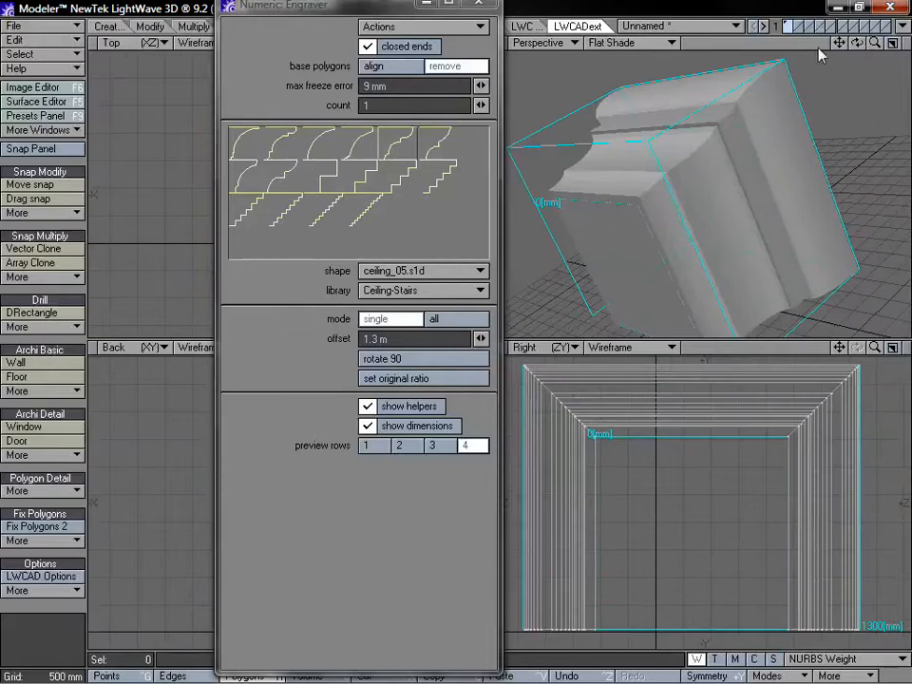
{"action": "mouse_move", "coordinate": [874, 45]}
{"action": "left_mouse_down"}
{"action": "mouse_move", "coordinate": [869, 49]}
{"action": "mouse_move", "coordinate": [873, 45]}
{"action": "left_mouse_up"}
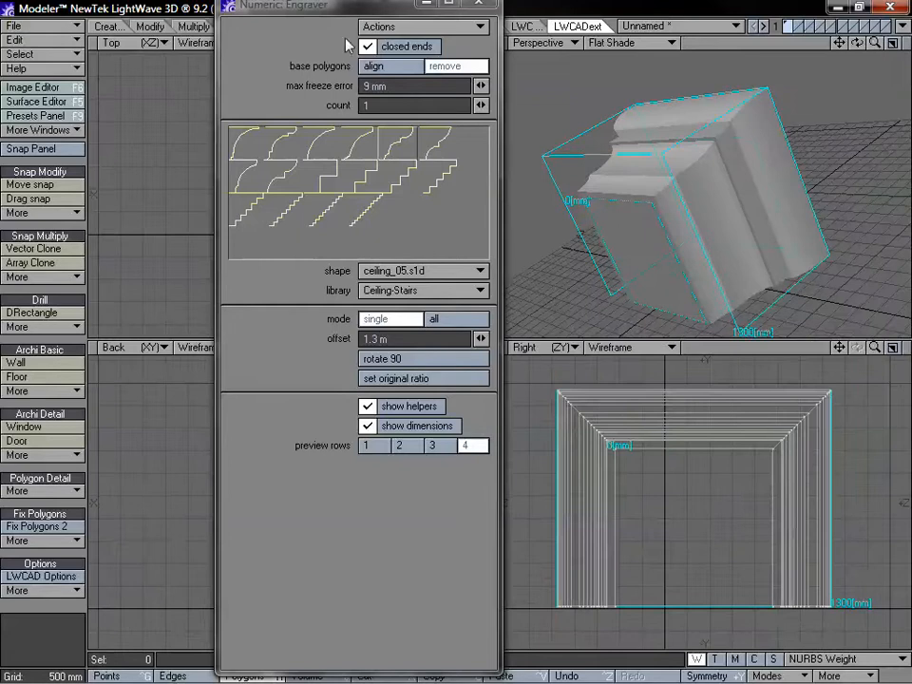
Step: Turn off the engraving's closed ends and reduce its offset to 1.15 m
{"action": "left_click", "coordinate": [414, 45]}
{"action": "mouse_move", "coordinate": [696, 185]}
{"action": "left_mouse_down"}
{"action": "mouse_move", "coordinate": [611, 213]}
{"action": "mouse_move", "coordinate": [545, 253]}
{"action": "mouse_move", "coordinate": [835, 132]}
{"action": "mouse_move", "coordinate": [835, 140]}
{"action": "mouse_move", "coordinate": [686, 202]}
{"action": "mouse_move", "coordinate": [699, 202]}
{"action": "left_mouse_up"}
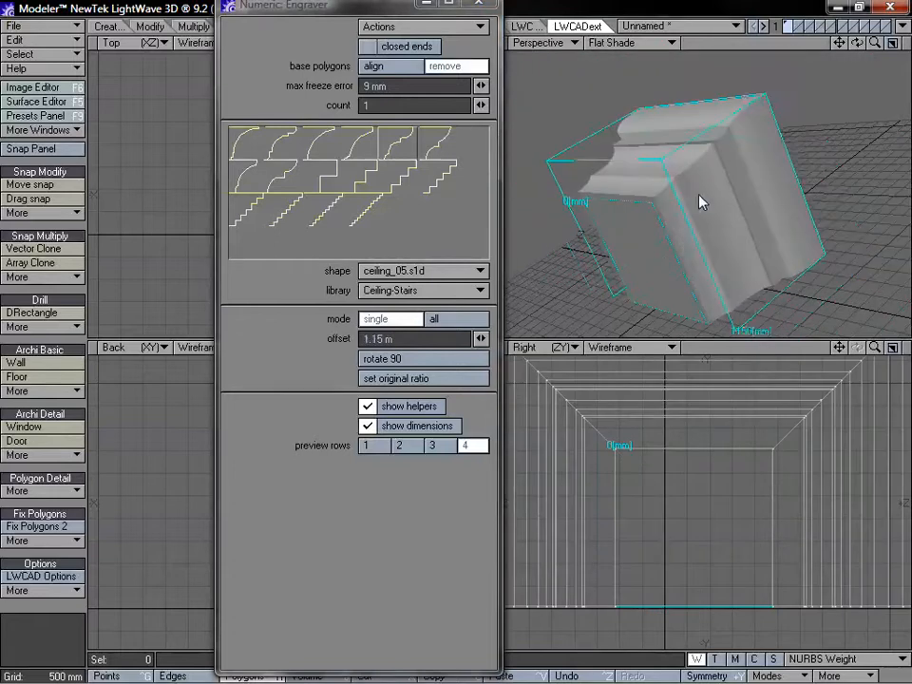
{"action": "left_click_drag", "start_coordinate": [857, 43], "coordinate": [838, 46]}
Step: Repeat the engraved profile three times along the cube and inspect the rows from another angle
{"action": "left_click", "coordinate": [477, 108]}
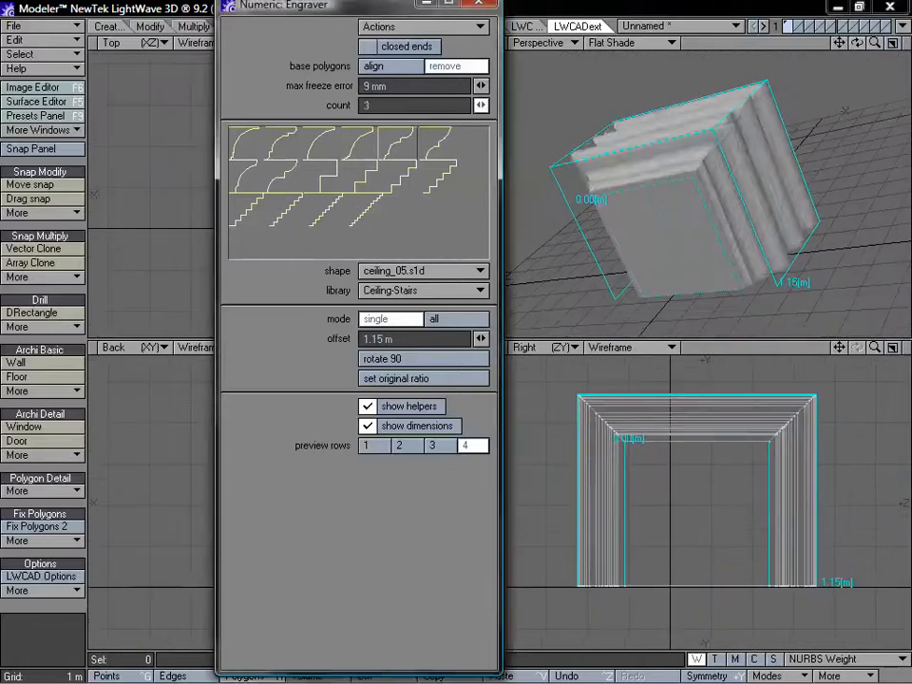
{"action": "mouse_move", "coordinate": [481, 106]}
{"action": "left_mouse_down"}
{"action": "mouse_move", "coordinate": [506, 106]}
{"action": "mouse_move", "coordinate": [473, 106]}
{"action": "mouse_move", "coordinate": [488, 105]}
{"action": "left_mouse_up"}
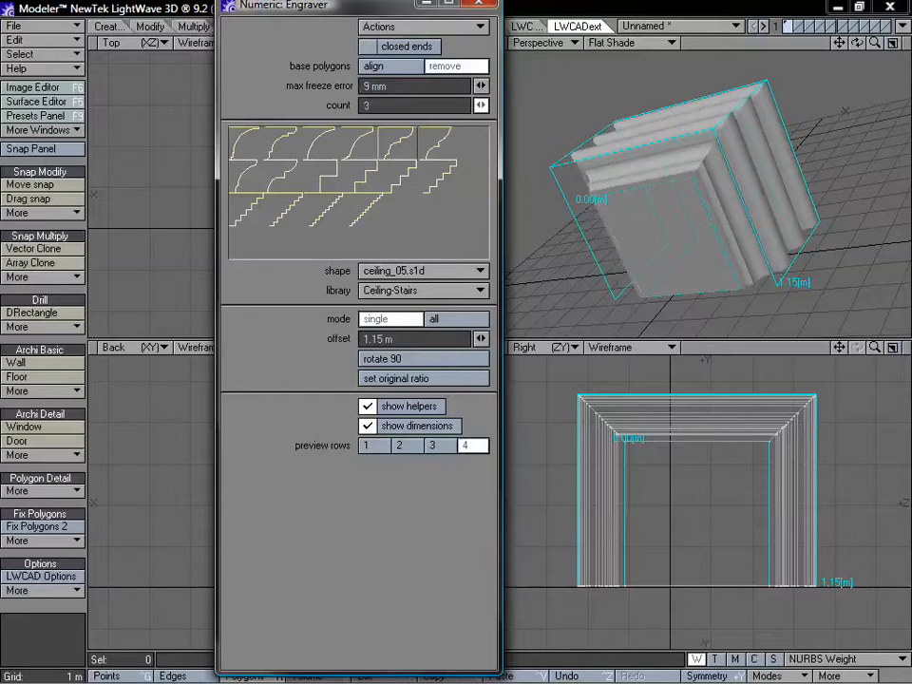
{"action": "left_click_drag", "start_coordinate": [789, 226], "coordinate": [703, 220], "text": "alt"}
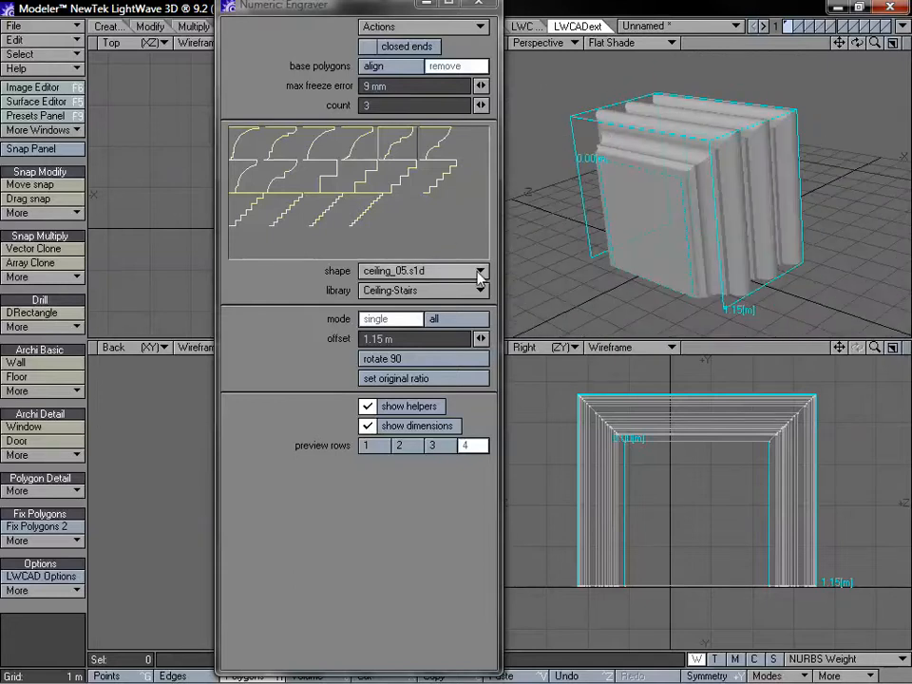
Step: Turn closed ends back on and pull a second engraving out of the cube's plain front face to an offset of 1.4 m
{"action": "left_click", "coordinate": [370, 47]}
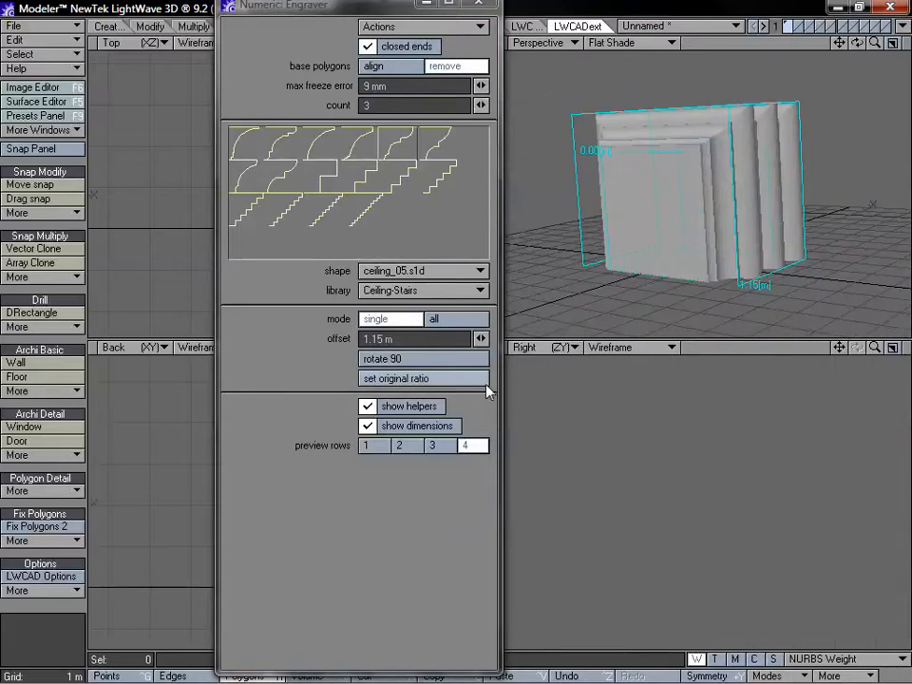
{"action": "left_click_drag", "start_coordinate": [655, 158], "coordinate": [649, 194], "text": "alt"}
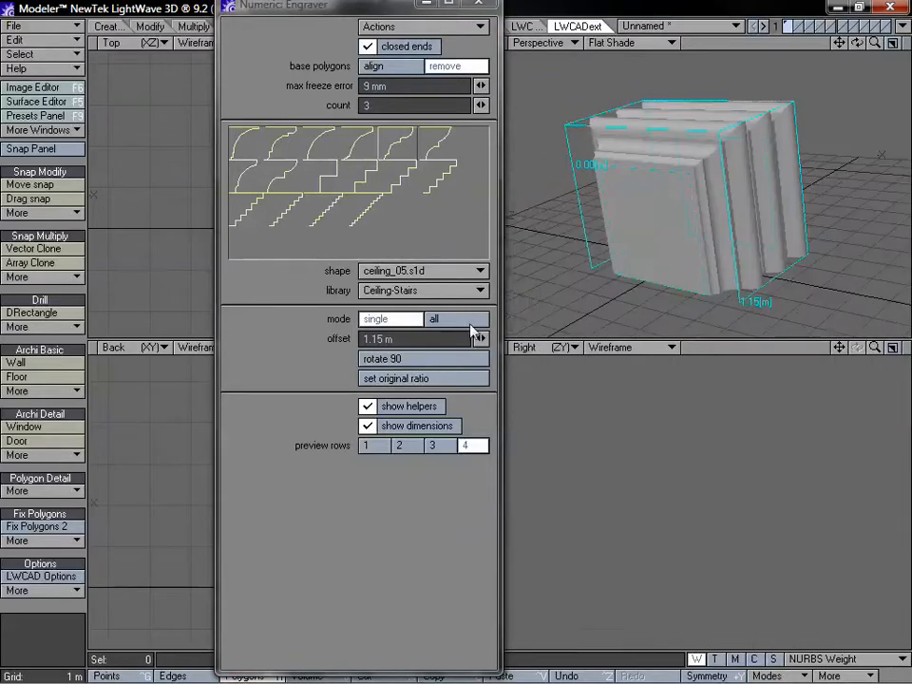
{"action": "left_click", "coordinate": [457, 318]}
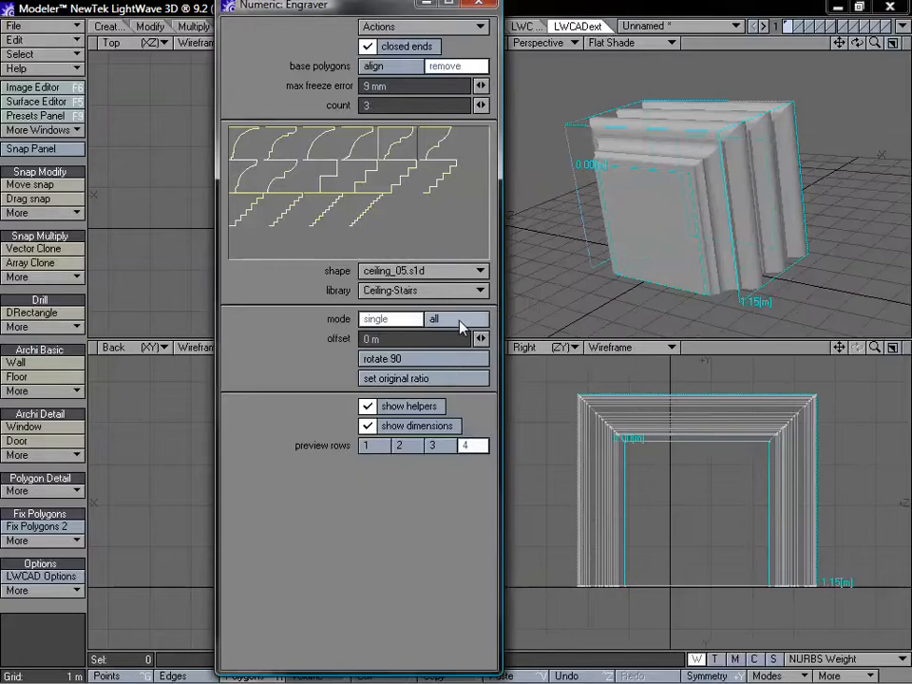
{"action": "left_click_drag", "start_coordinate": [693, 214], "coordinate": [683, 189]}
{"action": "left_click_drag", "start_coordinate": [757, 244], "coordinate": [570, 313]}
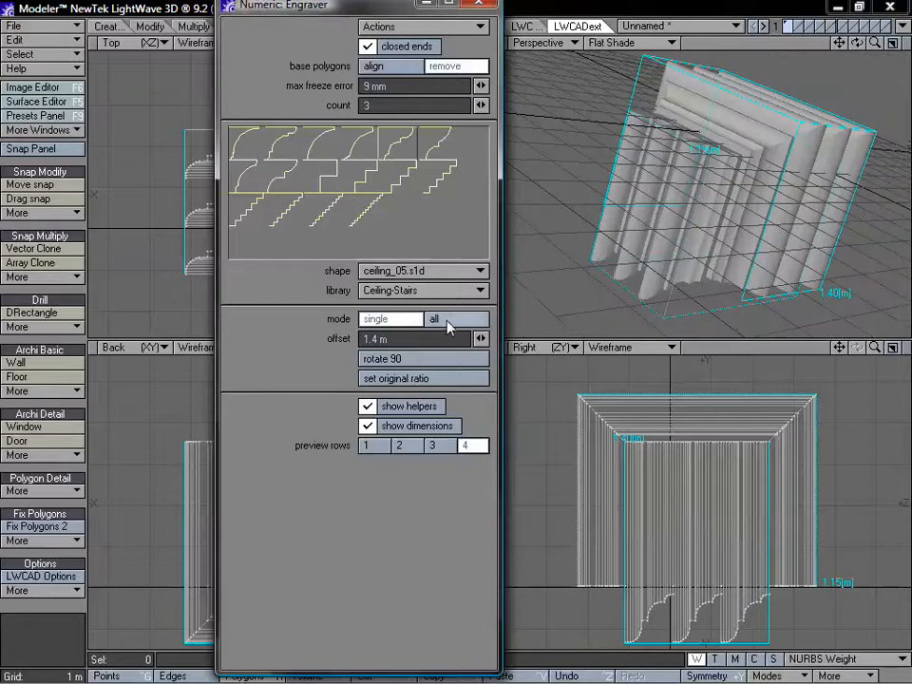
Step: Switch the offset mode to all, extend both engravings together by 200 mm, and set the profile count to 1
{"action": "left_click", "coordinate": [391, 319]}
{"action": "left_click_drag", "start_coordinate": [733, 205], "coordinate": [792, 154]}
{"action": "left_click_drag", "start_coordinate": [485, 108], "coordinate": [476, 105]}
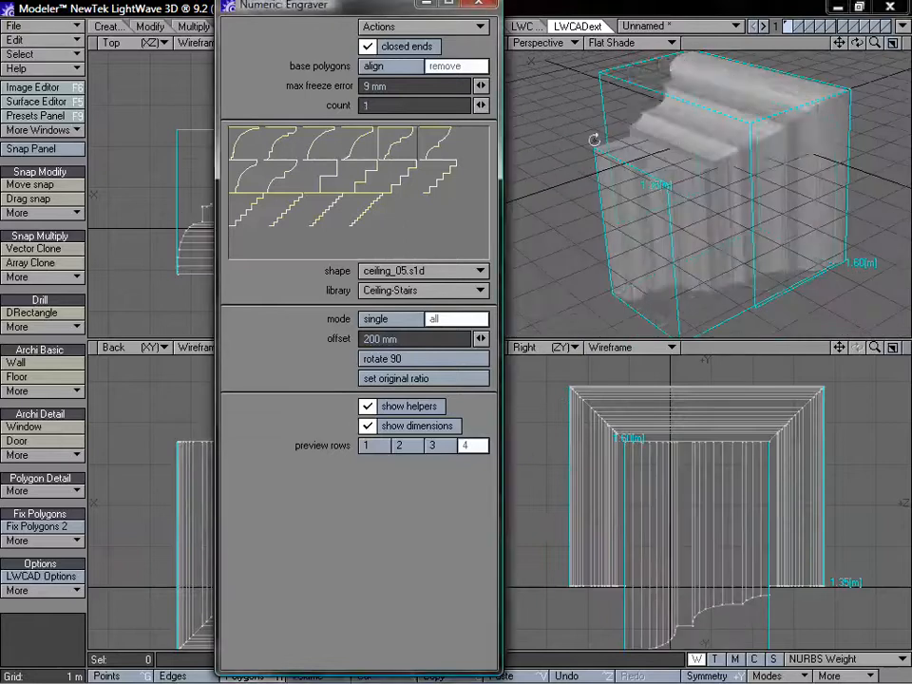
{"action": "left_click_drag", "start_coordinate": [594, 139], "coordinate": [695, 211], "text": "alt"}
{"action": "key", "text": "space"}
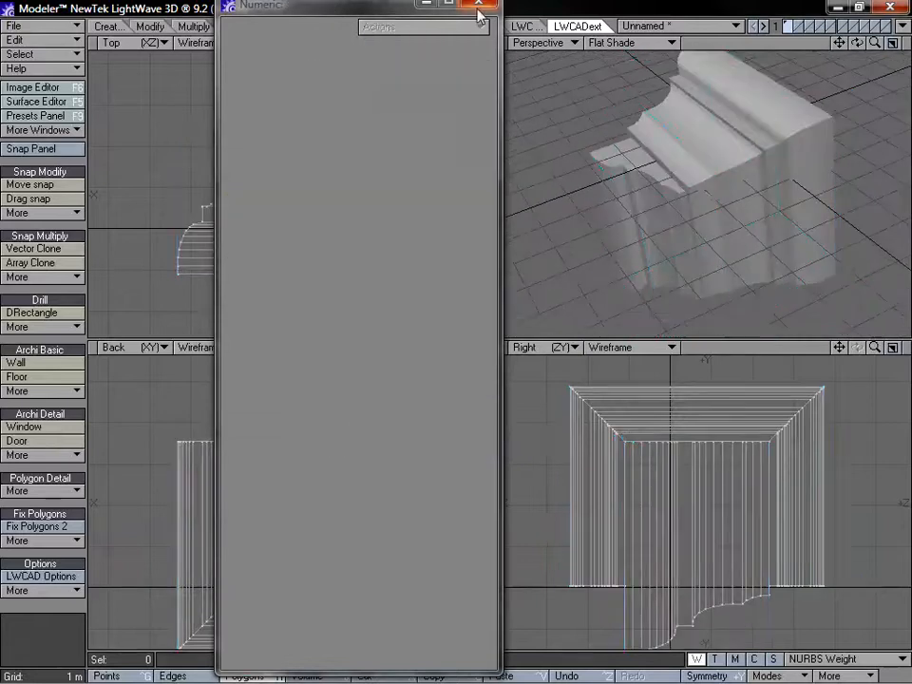
{"action": "left_click", "coordinate": [478, 5]}
Step: Delete the cube with its two engravings and reset the views on the empty scene
{"action": "key", "text": "Delete"}
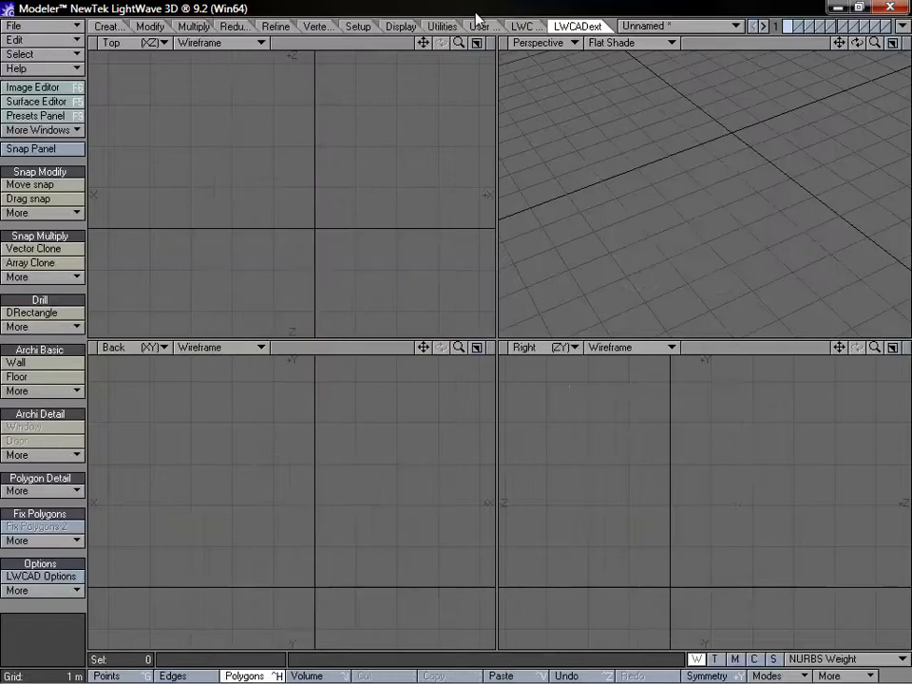
{"action": "key", "text": "a"}
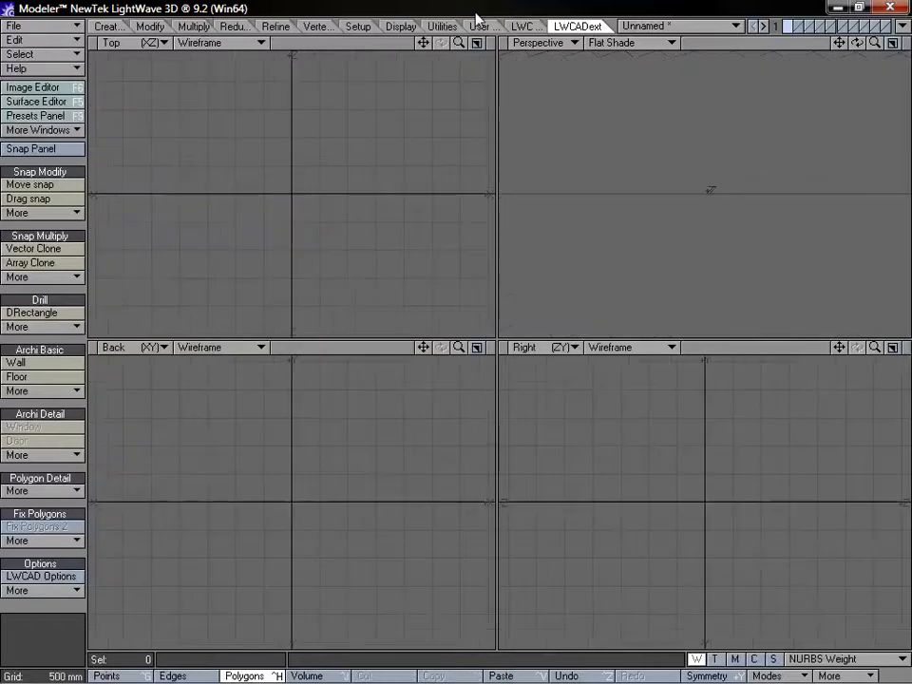
{"action": "left_click_drag", "start_coordinate": [629, 108], "coordinate": [629, 187], "text": "alt"}
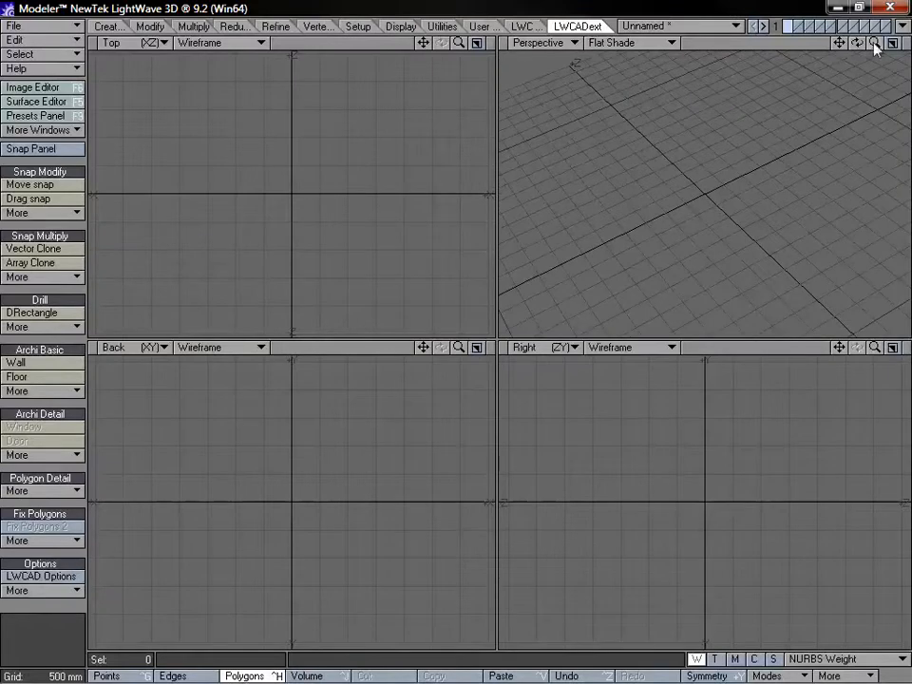
{"action": "left_click_drag", "start_coordinate": [874, 47], "coordinate": [875, 57]}
{"action": "left_click_drag", "start_coordinate": [771, 118], "coordinate": [707, 173], "text": "alt"}
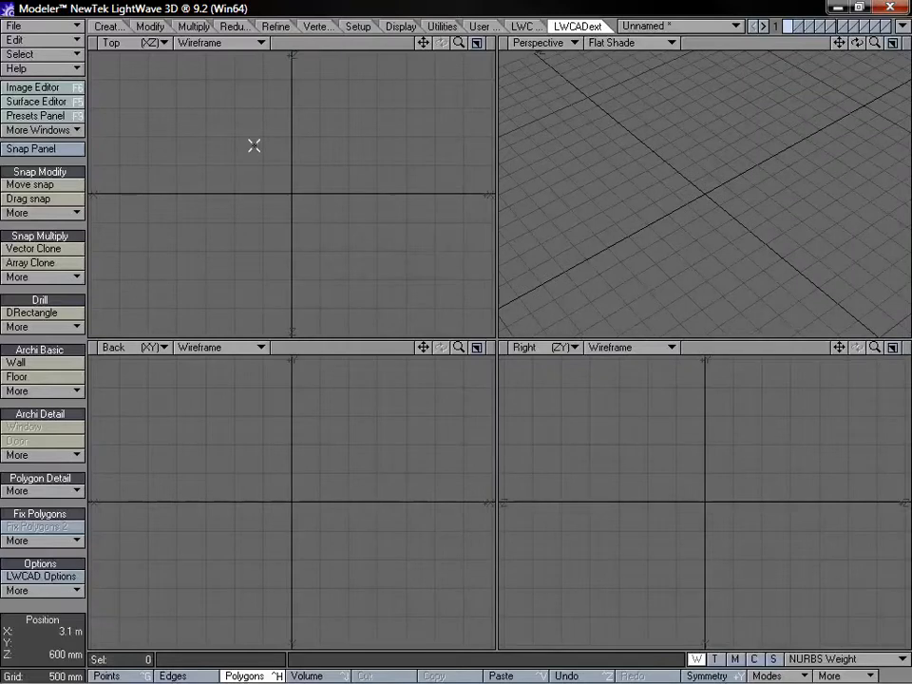
Step: Draw another box from a base in the Top view, raise it above the ground plane and fit it in the views
{"action": "left_click", "coordinate": [109, 25]}
{"action": "left_click", "coordinate": [14, 165]}
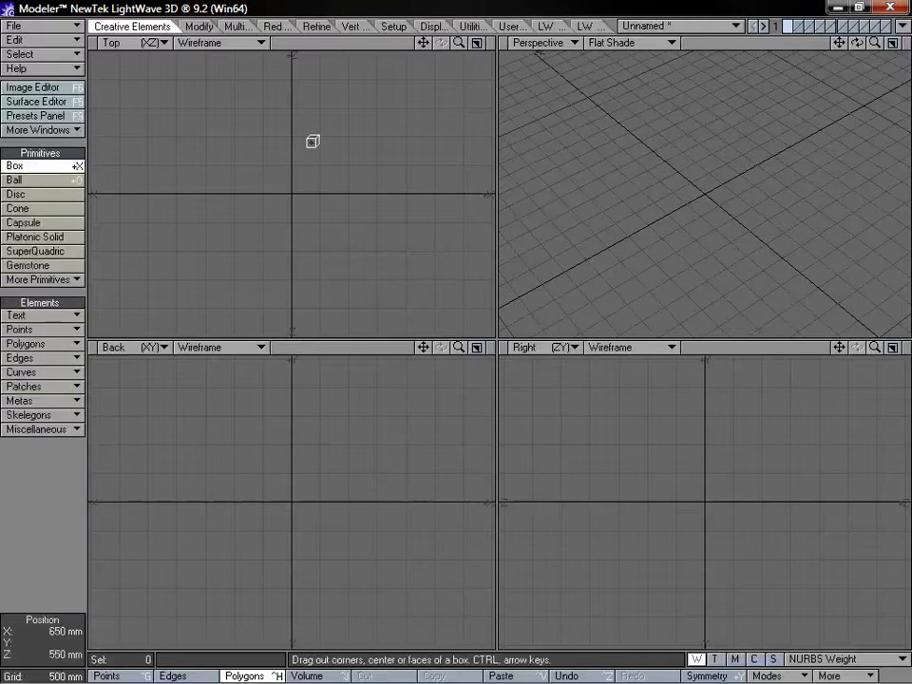
{"action": "left_click_drag", "start_coordinate": [228, 109], "coordinate": [377, 276]}
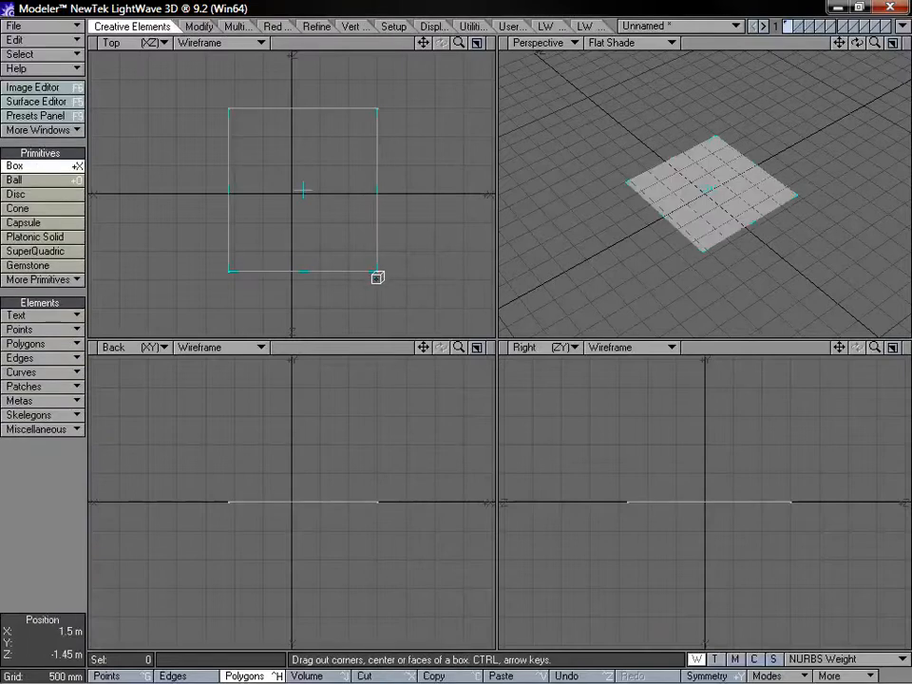
{"action": "left_click_drag", "start_coordinate": [302, 401], "coordinate": [309, 381]}
{"action": "left_click_drag", "start_coordinate": [433, 345], "coordinate": [415, 370]}
{"action": "key", "text": "space"}
{"action": "right_click_drag", "start_coordinate": [450, 599], "coordinate": [366, 486]}
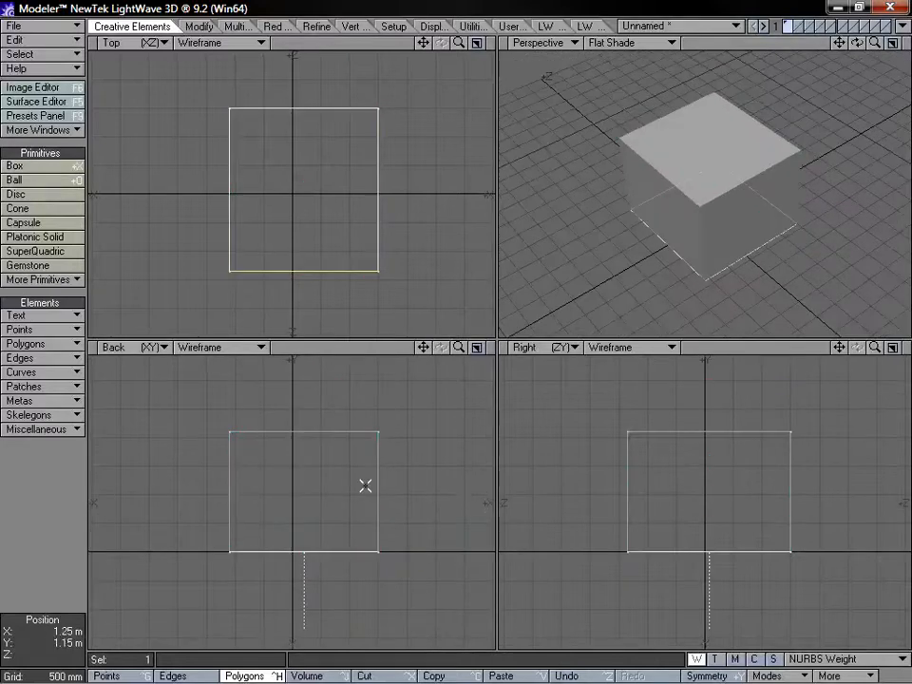
{"action": "key", "text": "slash"}
{"action": "key", "text": "a"}
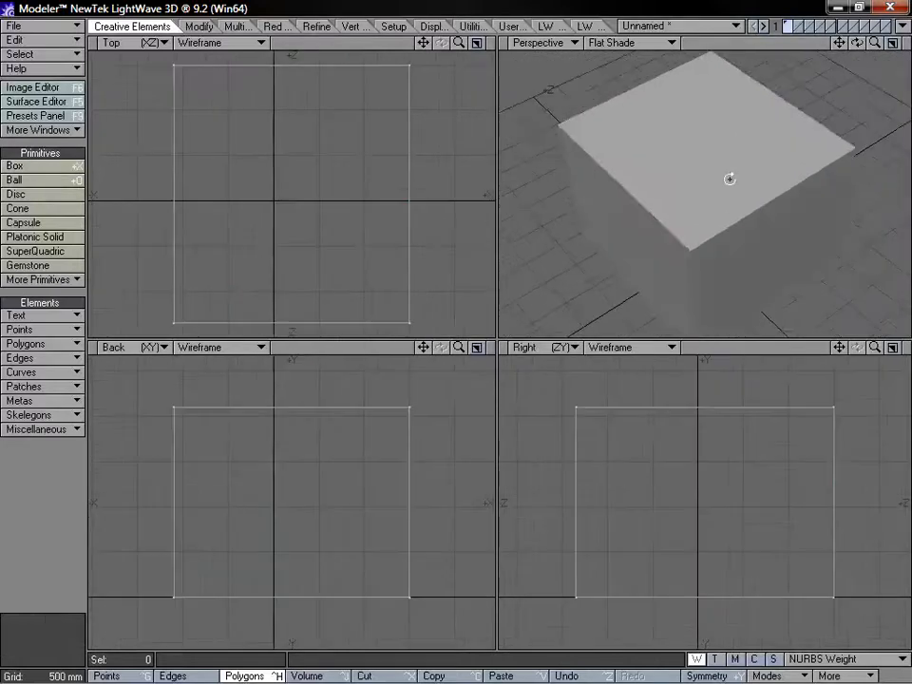
{"action": "left_click_drag", "start_coordinate": [723, 172], "coordinate": [674, 142], "text": "alt"}
Step: Engrave the new box at a 550 mm offset with the Engraver and pull a second engraving out of its adjoining face
{"action": "left_click", "coordinate": [584, 25]}
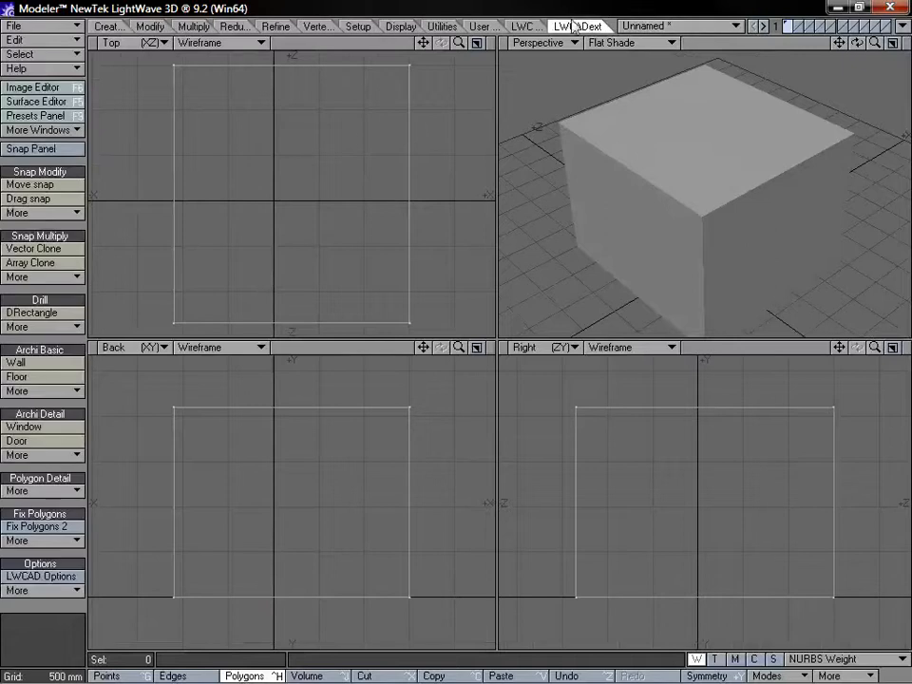
{"action": "left_click", "coordinate": [50, 491]}
{"action": "left_click", "coordinate": [51, 493]}
{"action": "left_click_drag", "start_coordinate": [295, 477], "coordinate": [344, 468]}
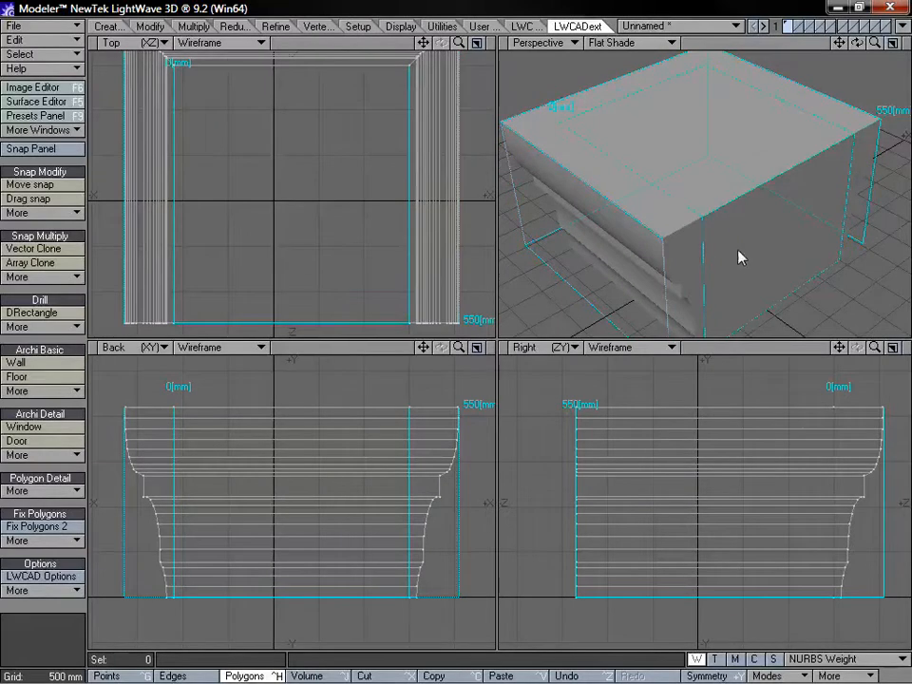
{"action": "left_click_drag", "start_coordinate": [741, 256], "coordinate": [812, 202]}
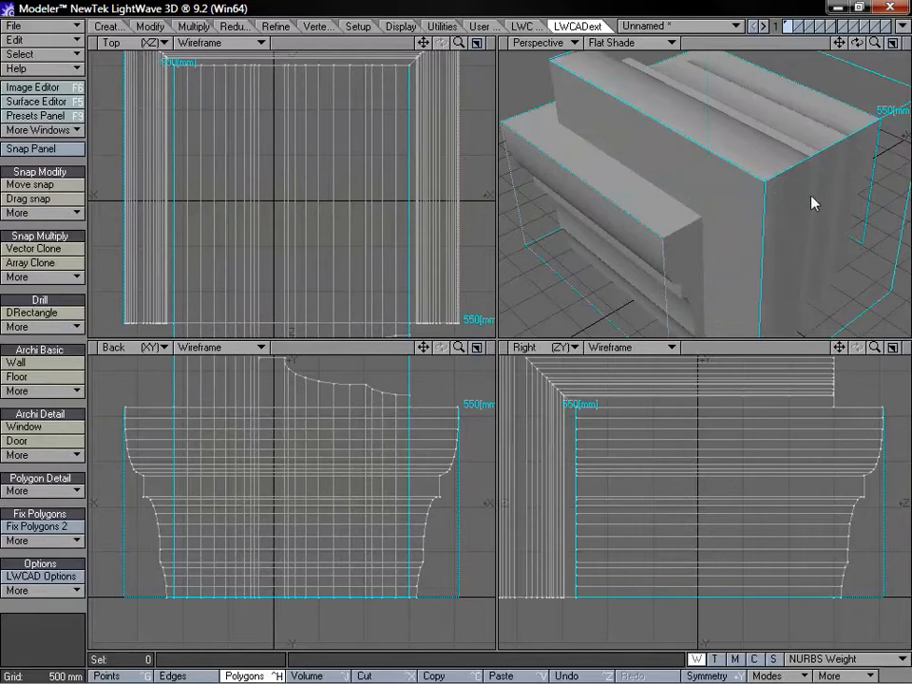
Step: Undo the box's engravings and select the plain box's side faces all the way around
{"action": "key", "text": "ctrl+z"}
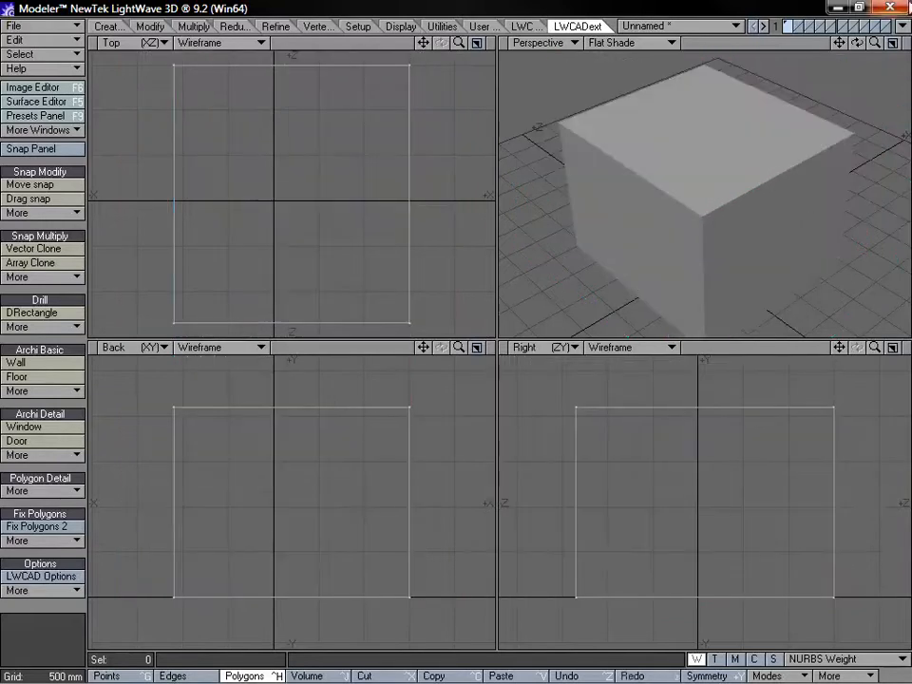
{"action": "left_click_drag", "start_coordinate": [875, 42], "coordinate": [845, 42]}
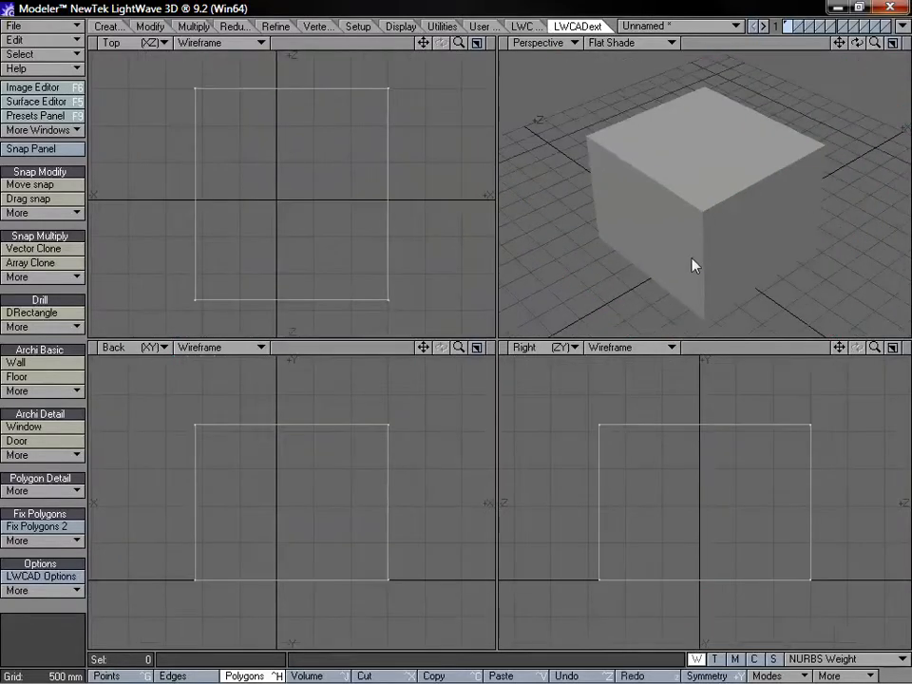
{"action": "key", "text": "space"}
{"action": "key", "text": "space"}
{"action": "key", "text": "space"}
{"action": "left_click_drag", "start_coordinate": [691, 237], "coordinate": [718, 237]}
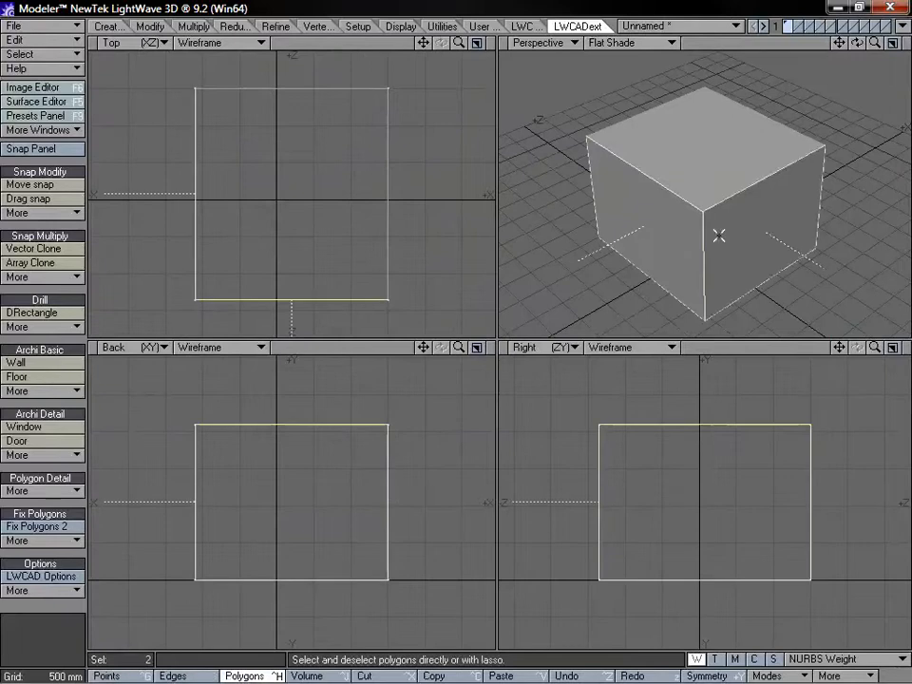
{"action": "left_click_drag", "start_coordinate": [836, 242], "coordinate": [686, 231], "text": "alt"}
{"action": "left_click", "coordinate": [699, 231]}
{"action": "left_click_drag", "start_coordinate": [828, 249], "coordinate": [681, 239], "text": "alt"}
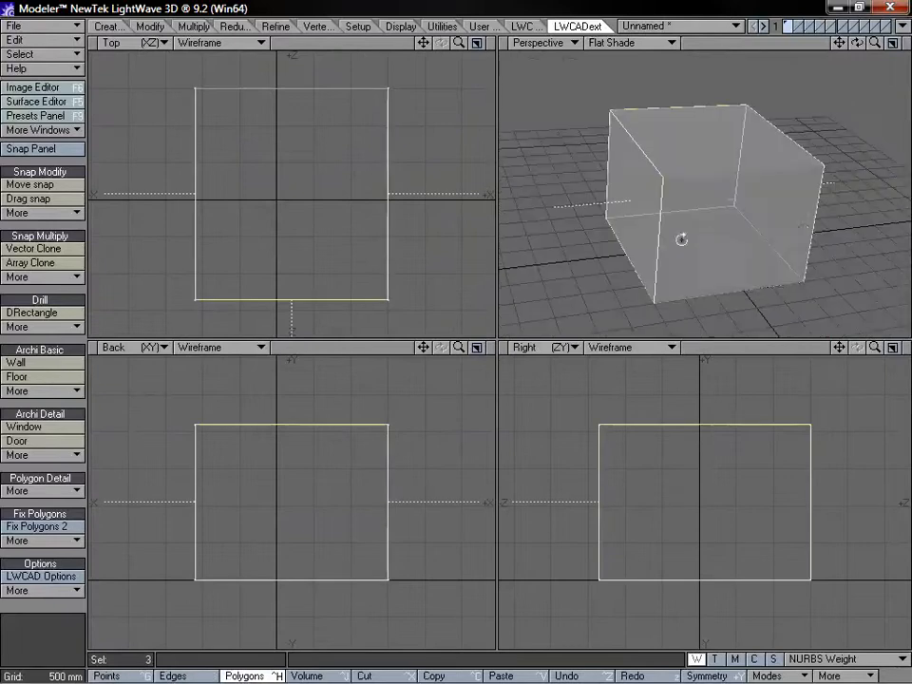
{"action": "left_click_drag", "start_coordinate": [745, 238], "coordinate": [731, 258], "text": "alt"}
Step: Engrave all the selected side faces together with the Engraver at a 450 mm offset
{"action": "left_click_drag", "start_coordinate": [672, 160], "coordinate": [698, 198], "text": "alt"}
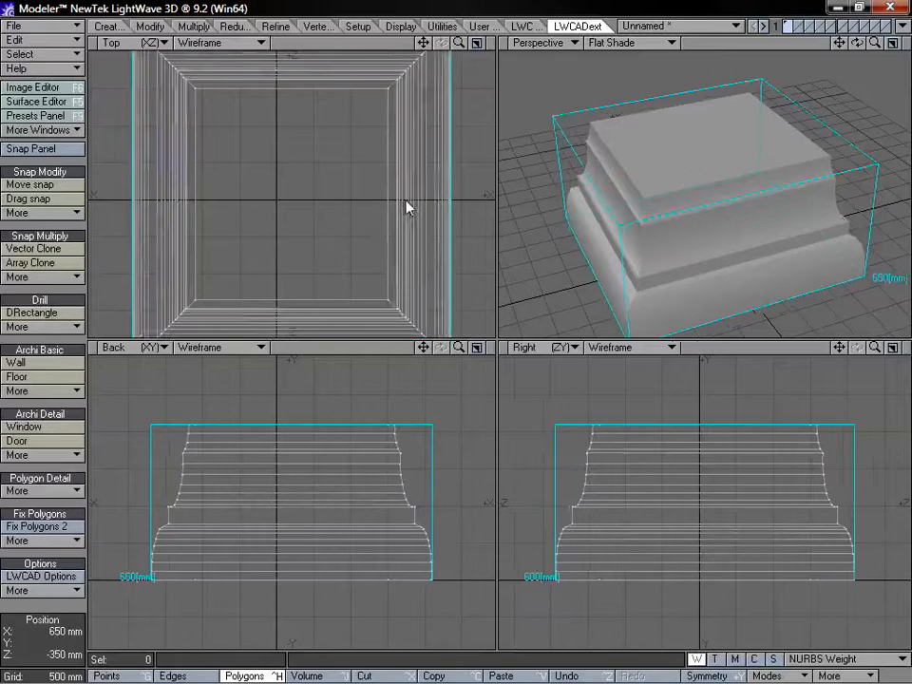
{"action": "key", "text": "a"}
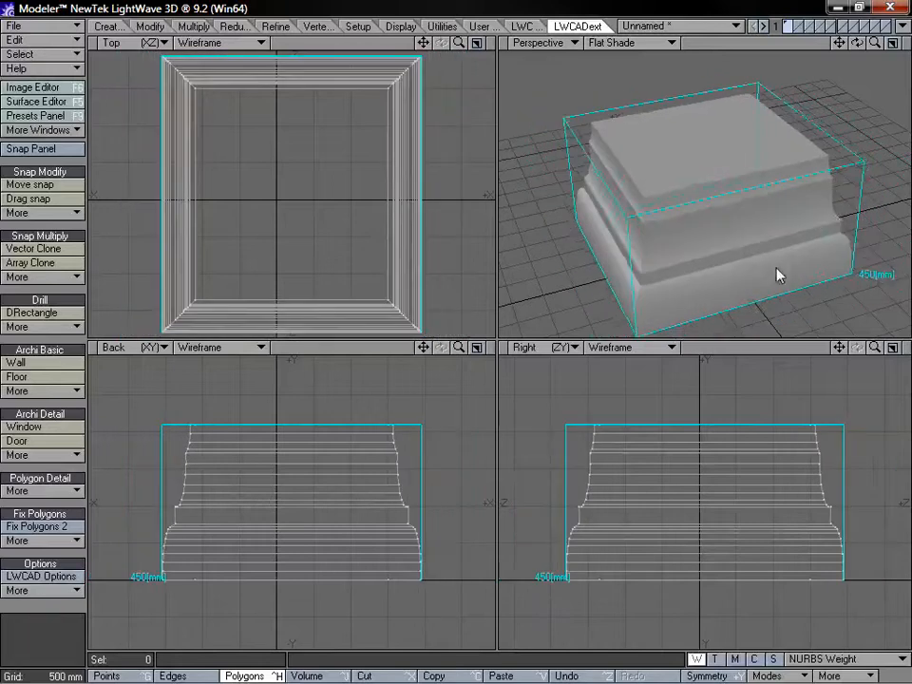
{"action": "left_click_drag", "start_coordinate": [778, 275], "coordinate": [713, 209], "text": "alt"}
Step: Rotate the engraving profile in 90-degree turns so that its widest part sits at the top of the box
{"action": "key", "text": "n"}
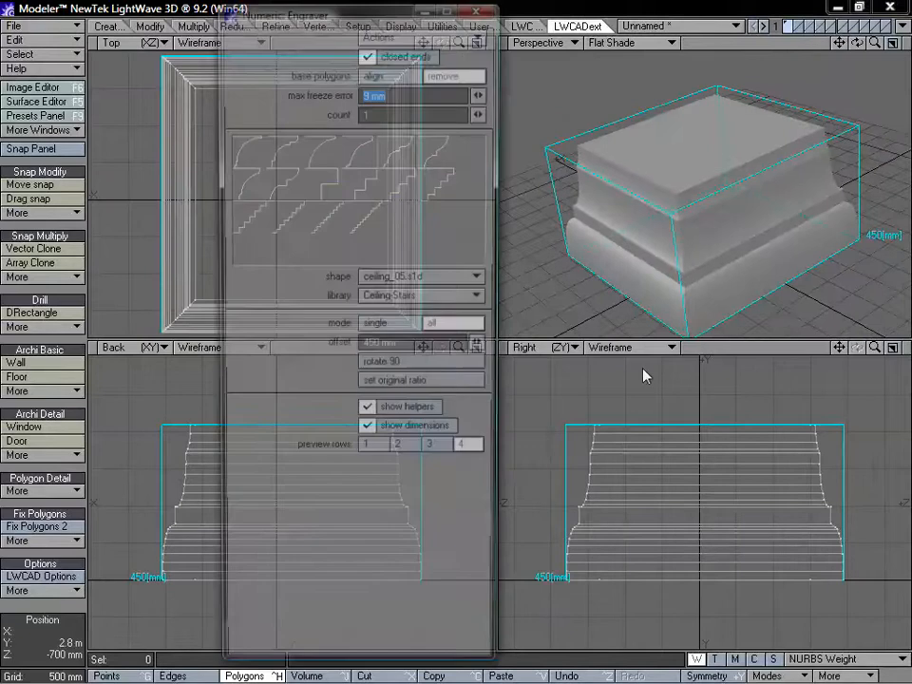
{"action": "left_click", "coordinate": [390, 371]}
{"action": "left_click", "coordinate": [391, 370]}
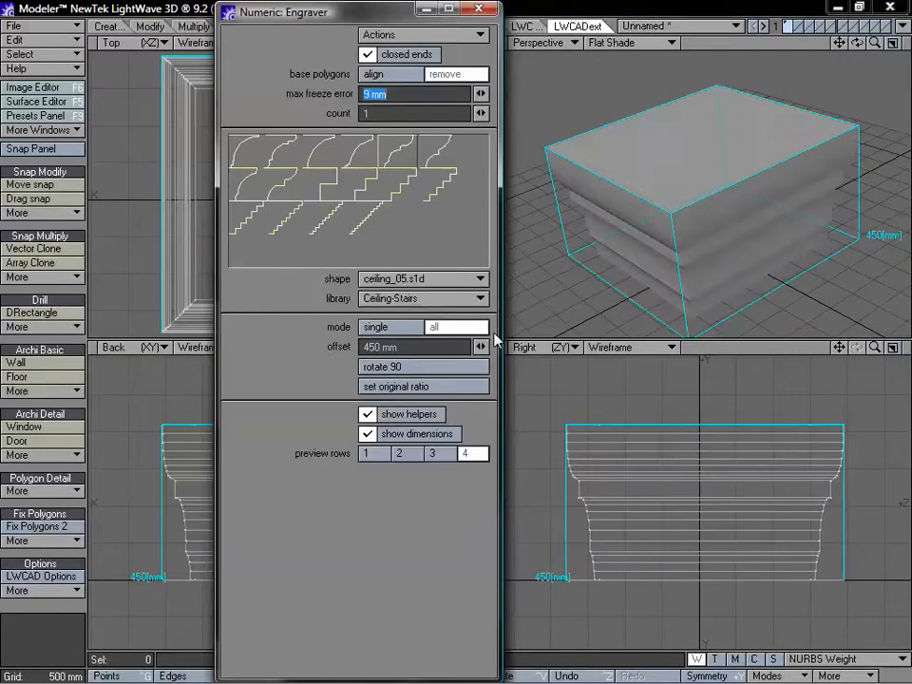
{"action": "left_click_drag", "start_coordinate": [742, 242], "coordinate": [719, 204], "text": "alt"}
{"action": "left_click_drag", "start_coordinate": [694, 156], "coordinate": [699, 213], "text": "alt"}
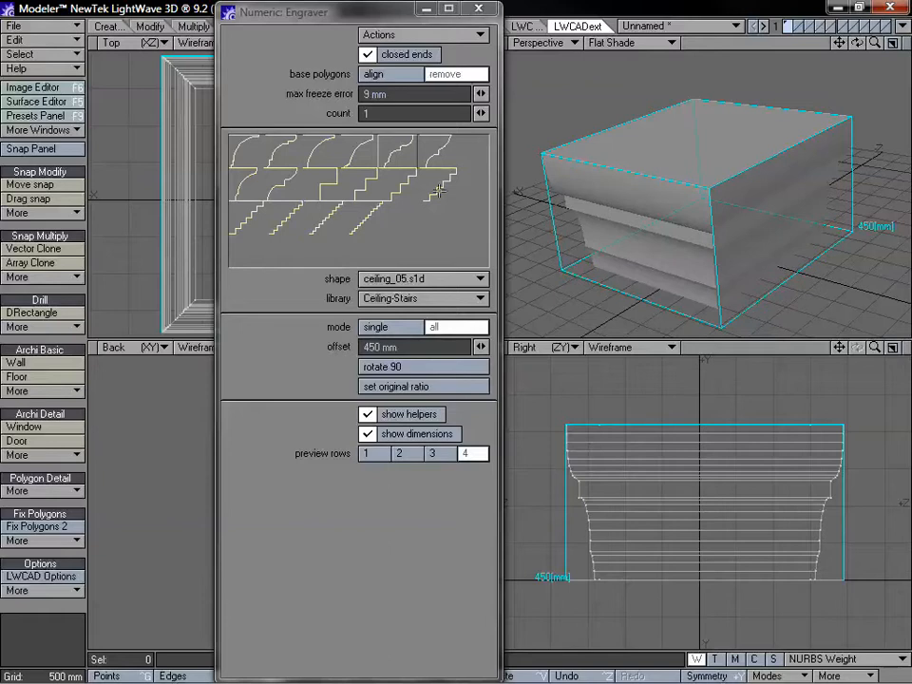
Step: Try the ceiling_06.s1d and stair_04.s1d shapes from the Ceiling-Stairs library on the engraved sides
{"action": "left_click", "coordinate": [384, 165]}
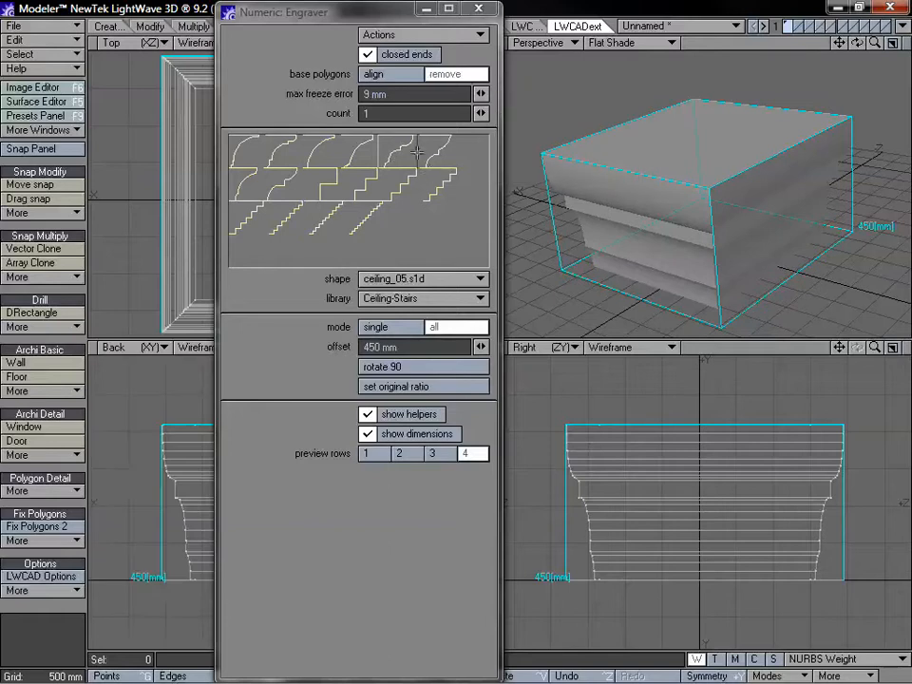
{"action": "left_click", "coordinate": [420, 154]}
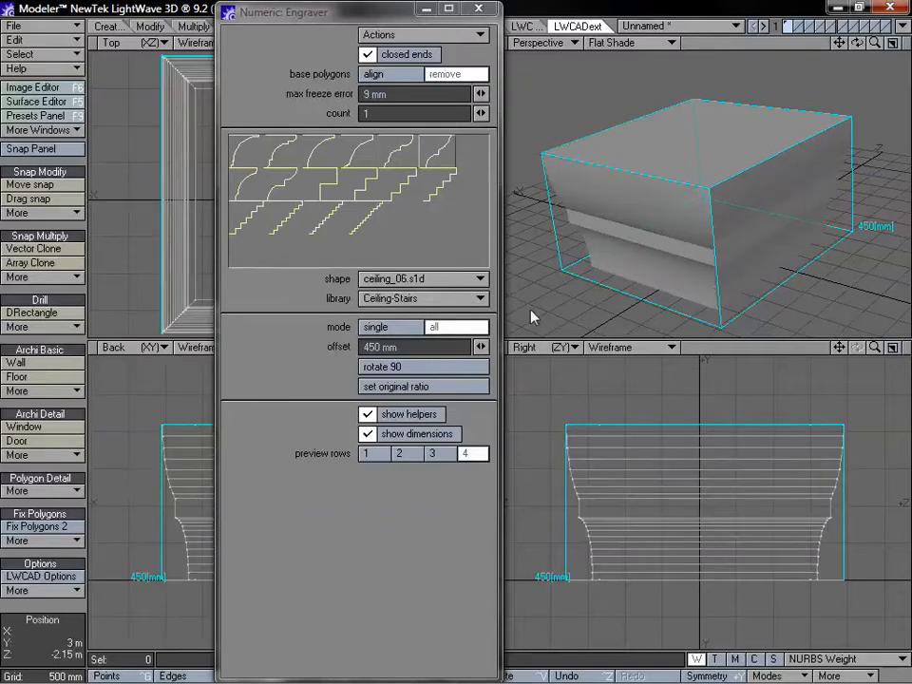
{"action": "left_click", "coordinate": [397, 279]}
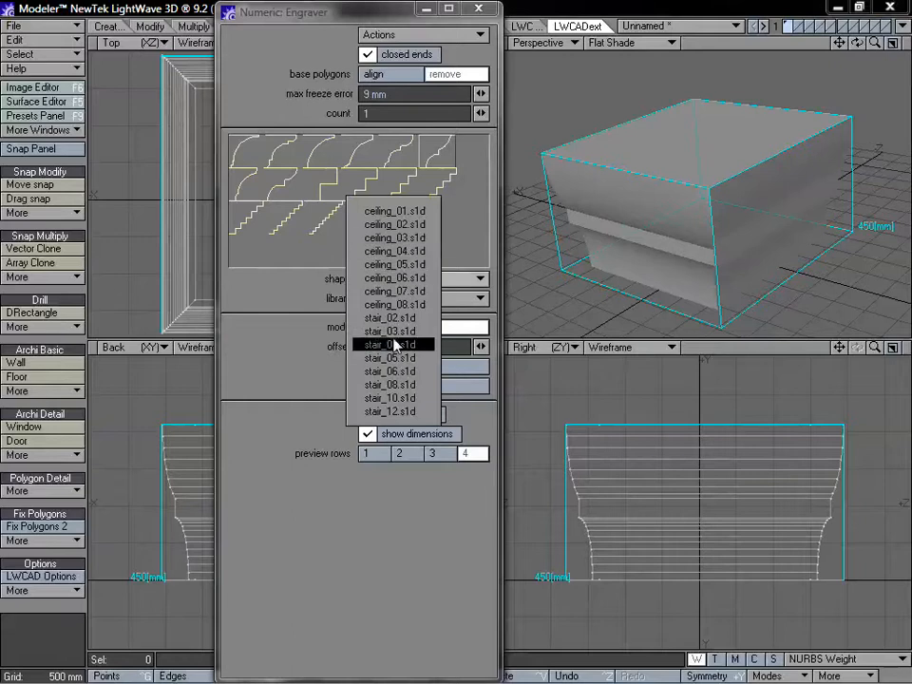
{"action": "left_click", "coordinate": [391, 238]}
{"action": "left_click", "coordinate": [416, 193]}
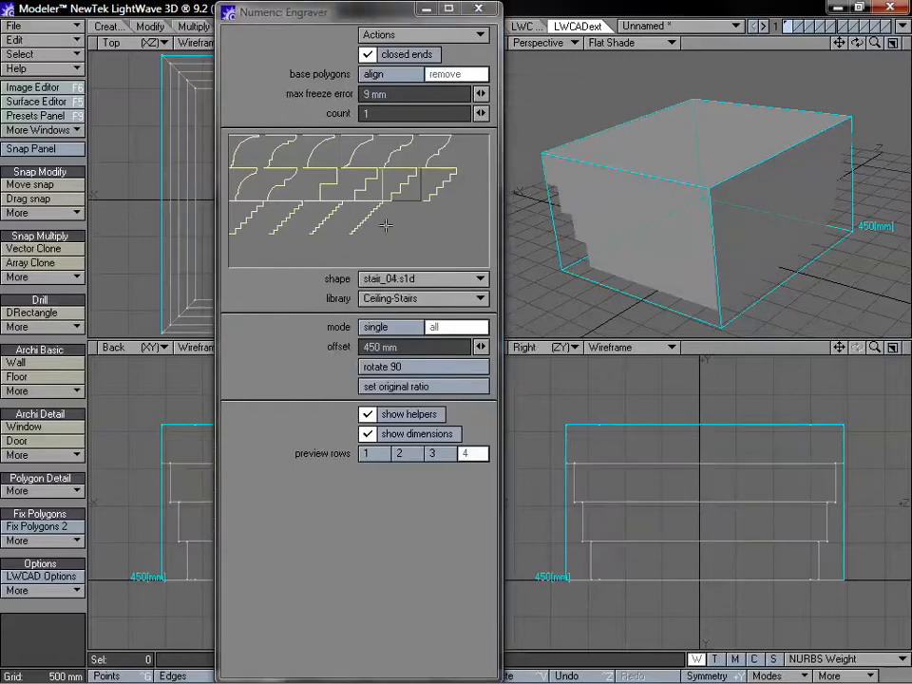
Step: Switch the engraving to the Ornaments library, try several ornament shapes and settle on ornament_13.s1d
{"action": "left_click", "coordinate": [418, 298]}
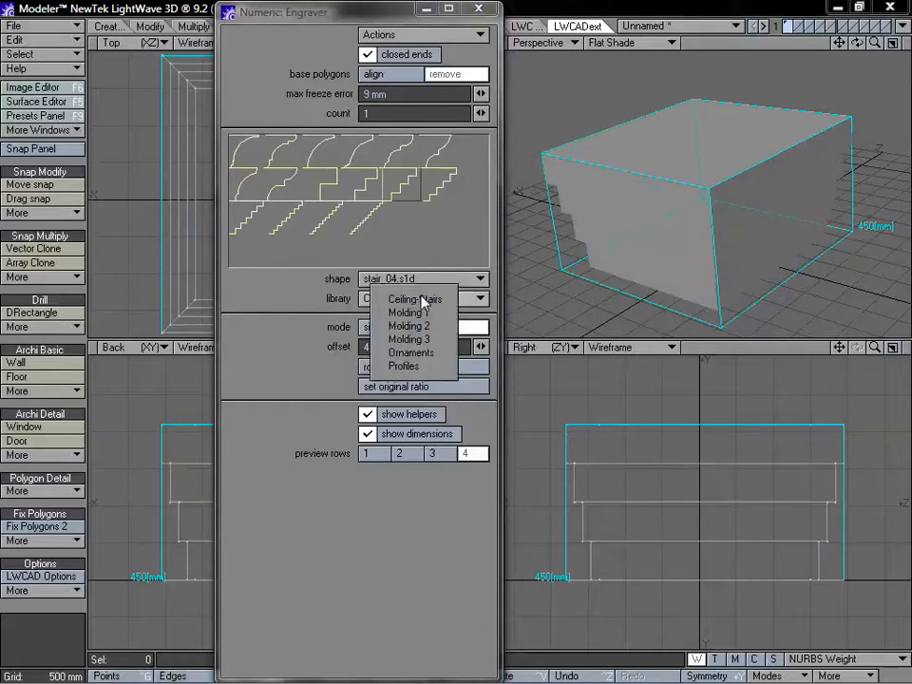
{"action": "left_click", "coordinate": [414, 352]}
{"action": "left_click", "coordinate": [365, 145]}
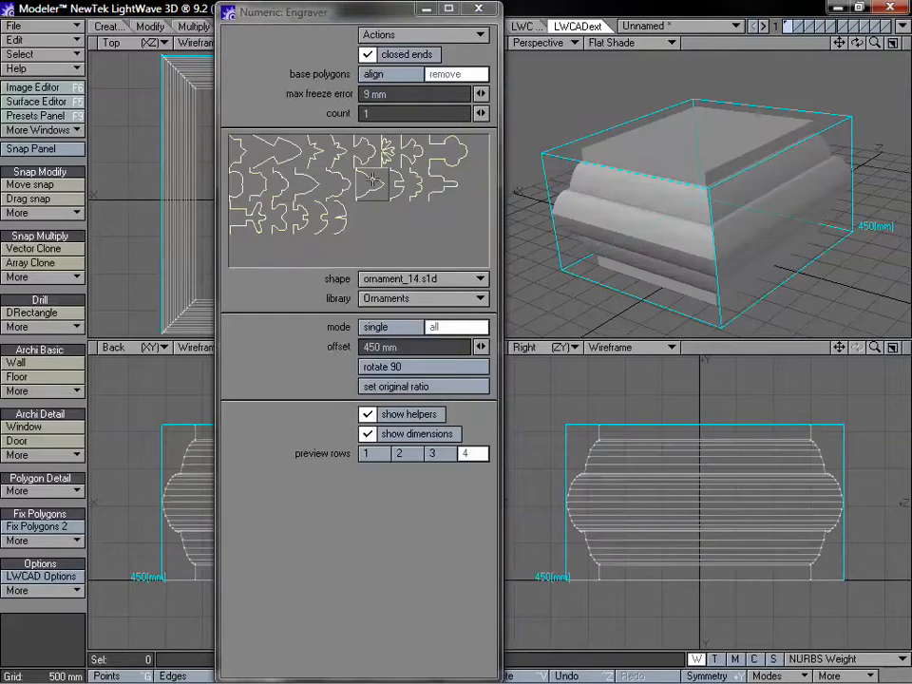
{"action": "left_click", "coordinate": [388, 150]}
{"action": "left_click", "coordinate": [434, 162]}
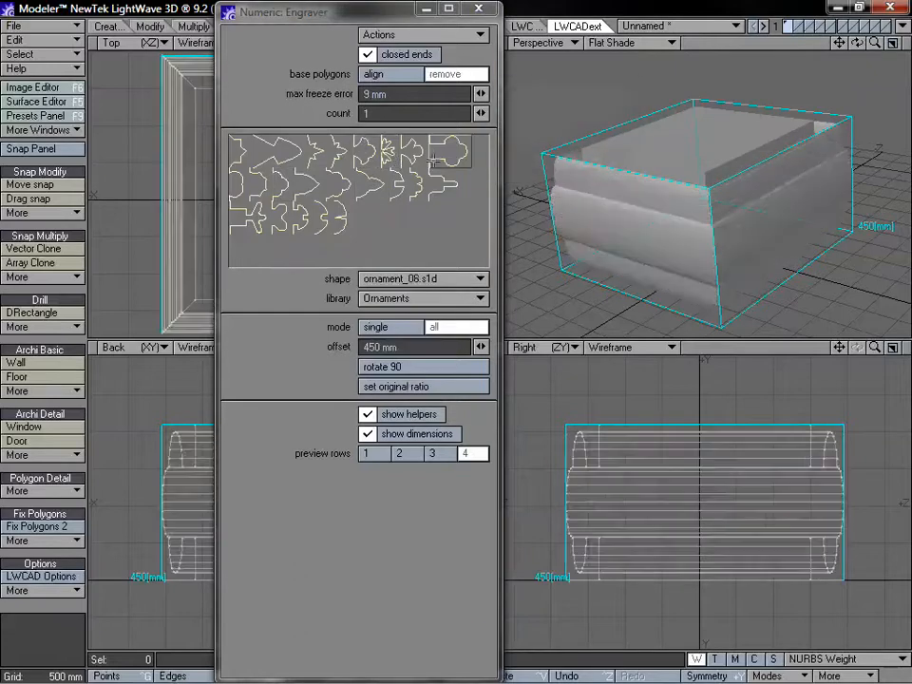
{"action": "left_click", "coordinate": [439, 189]}
{"action": "left_click", "coordinate": [400, 186]}
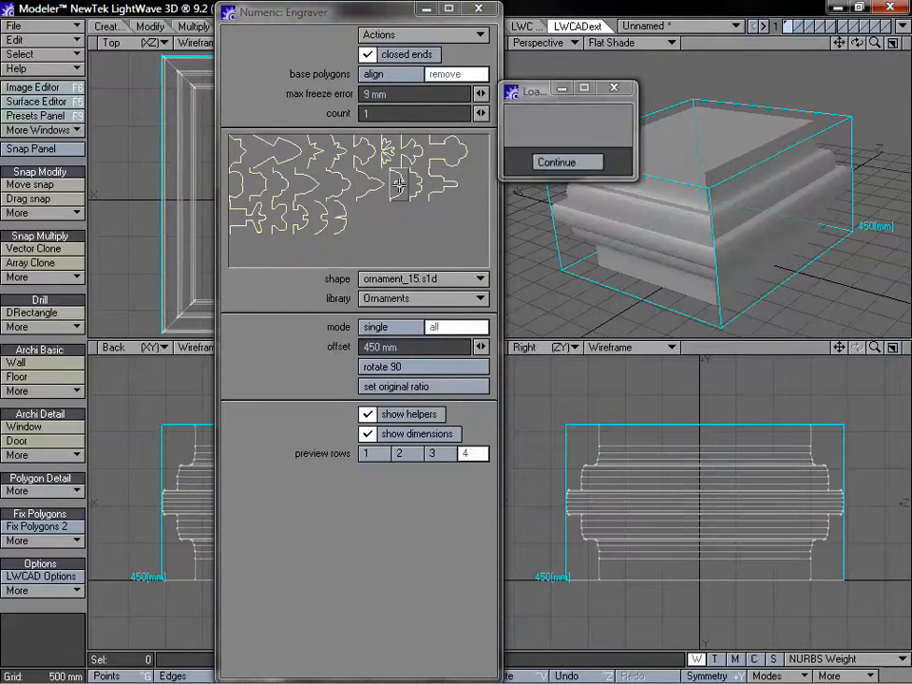
{"action": "left_click", "coordinate": [369, 186]}
{"action": "left_click", "coordinate": [340, 185]}
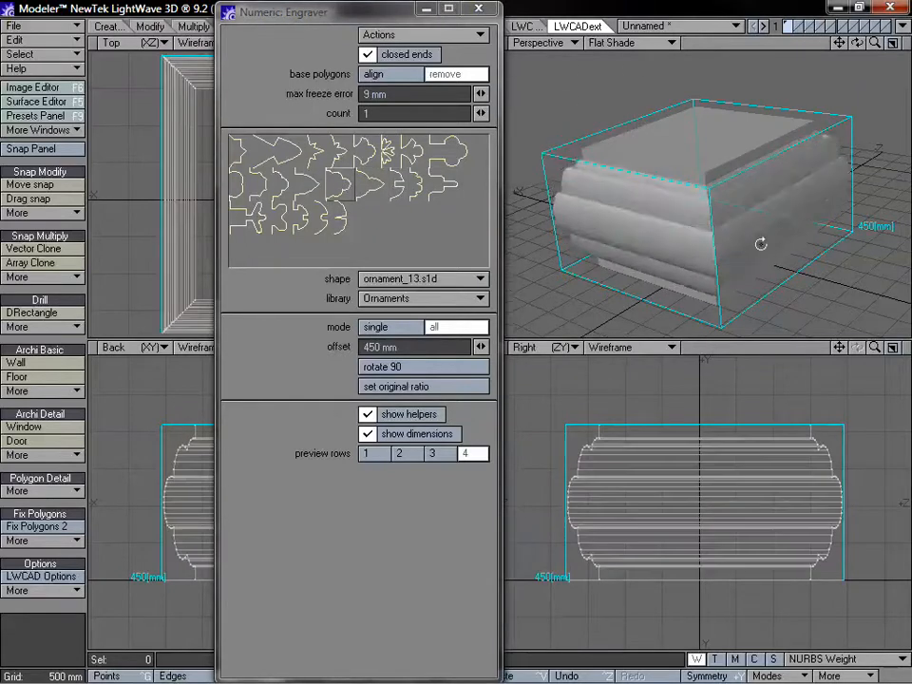
{"action": "left_click_drag", "start_coordinate": [761, 243], "coordinate": [703, 226], "text": "alt"}
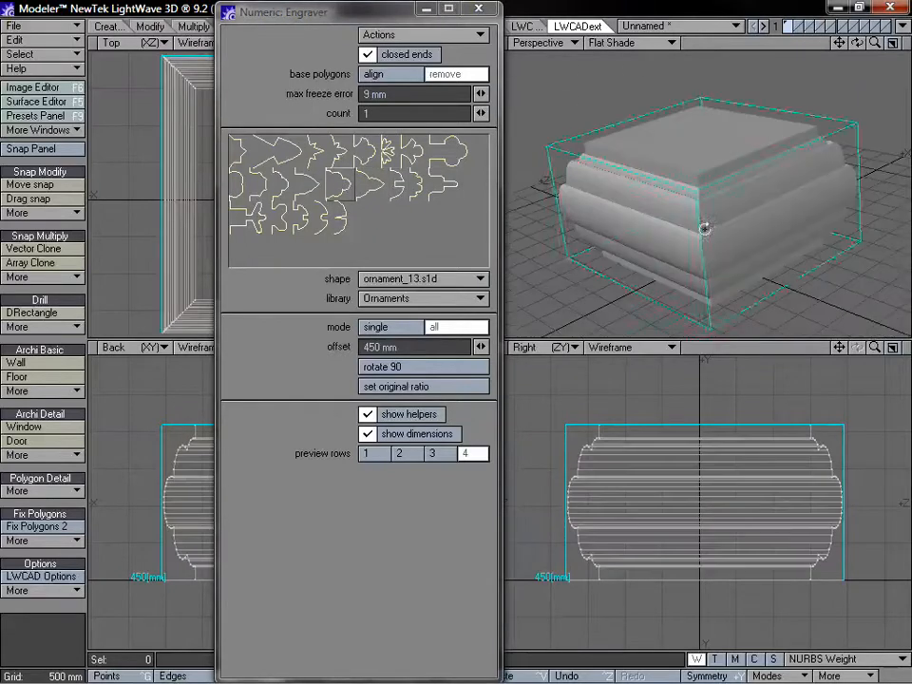
Step: Finish the engraving, delete the engraved box and reset the views on the empty scene
{"action": "key", "text": "space"}
{"action": "key", "text": "n"}
{"action": "left_click_drag", "start_coordinate": [693, 139], "coordinate": [718, 184], "text": "alt"}
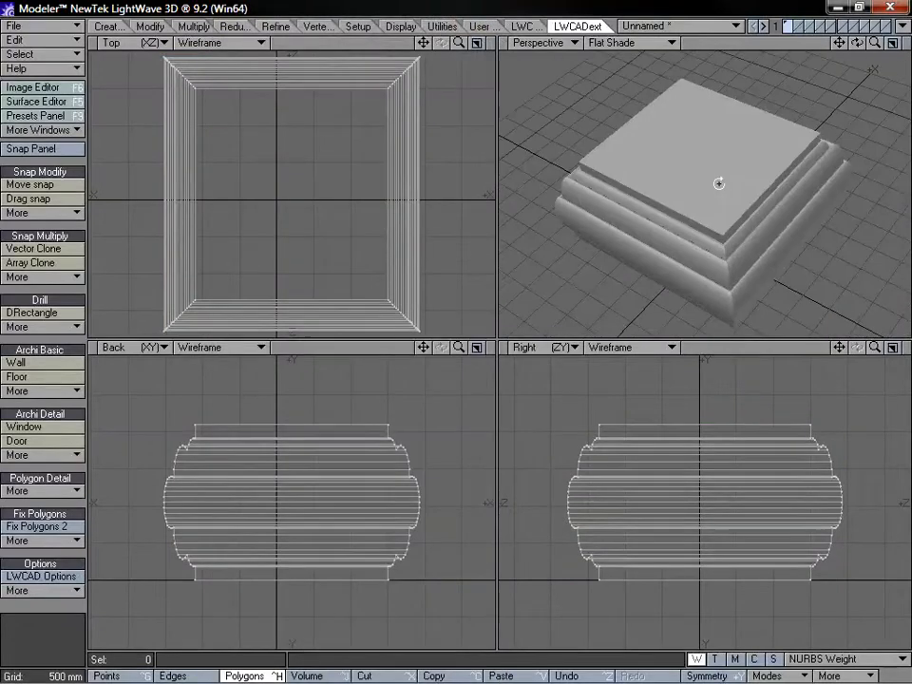
{"action": "key", "text": "Delete"}
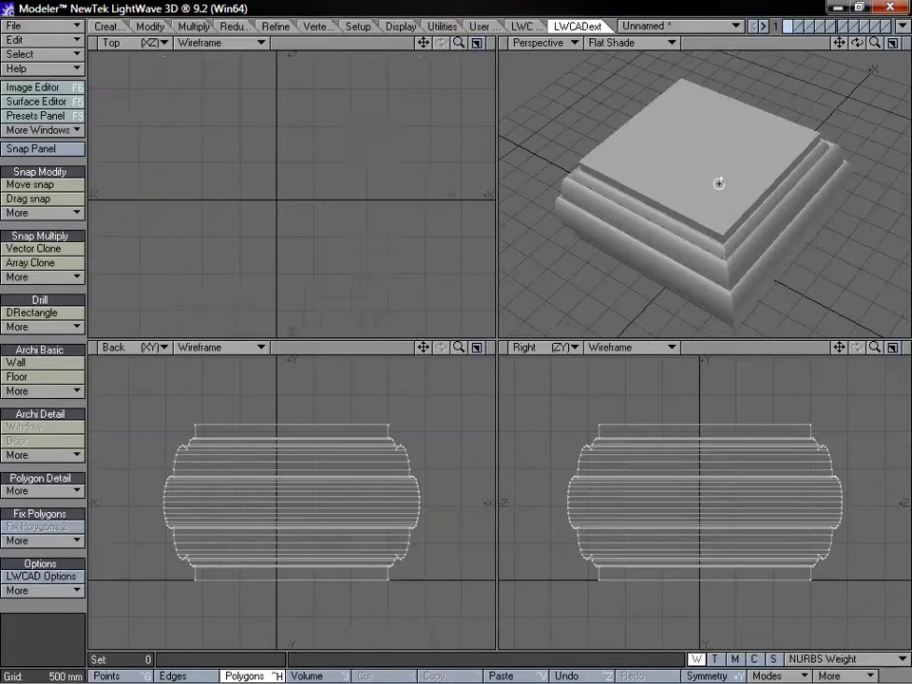
{"action": "key", "text": "a"}
{"action": "left_click_drag", "start_coordinate": [722, 124], "coordinate": [726, 239], "text": "alt"}
Step: Draw a tall LWCAD rectangle around the origin in the Back view
{"action": "left_click", "coordinate": [523, 25]}
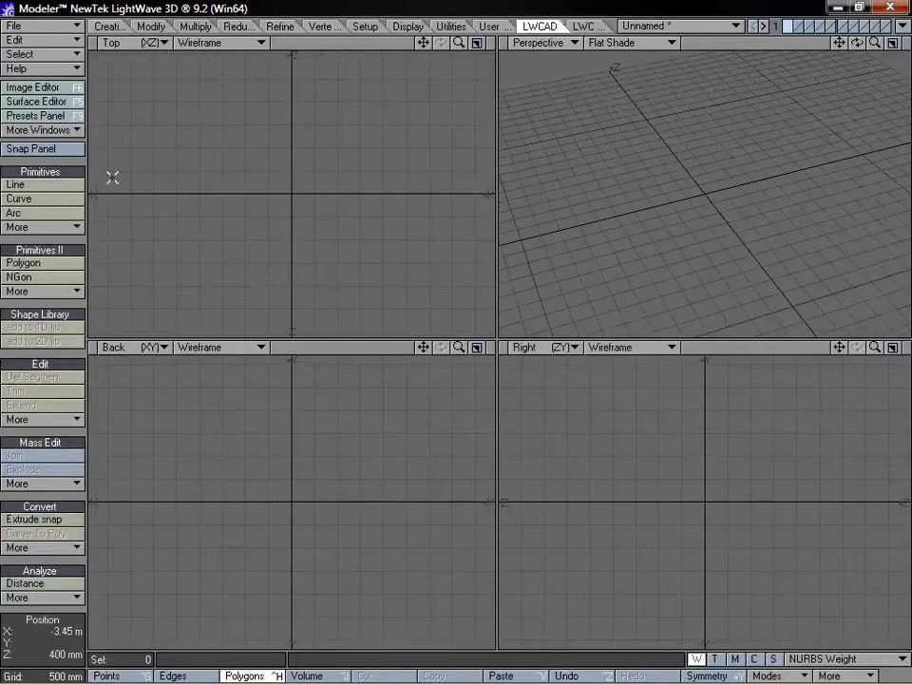
{"action": "left_click", "coordinate": [40, 228]}
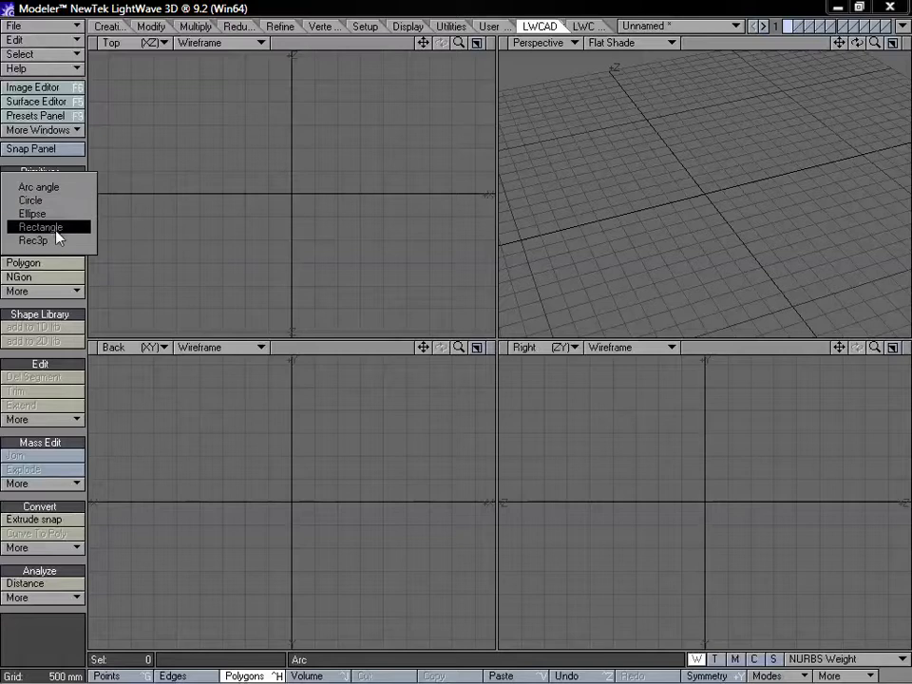
{"action": "left_click", "coordinate": [56, 228]}
{"action": "left_click_drag", "start_coordinate": [209, 385], "coordinate": [387, 615]}
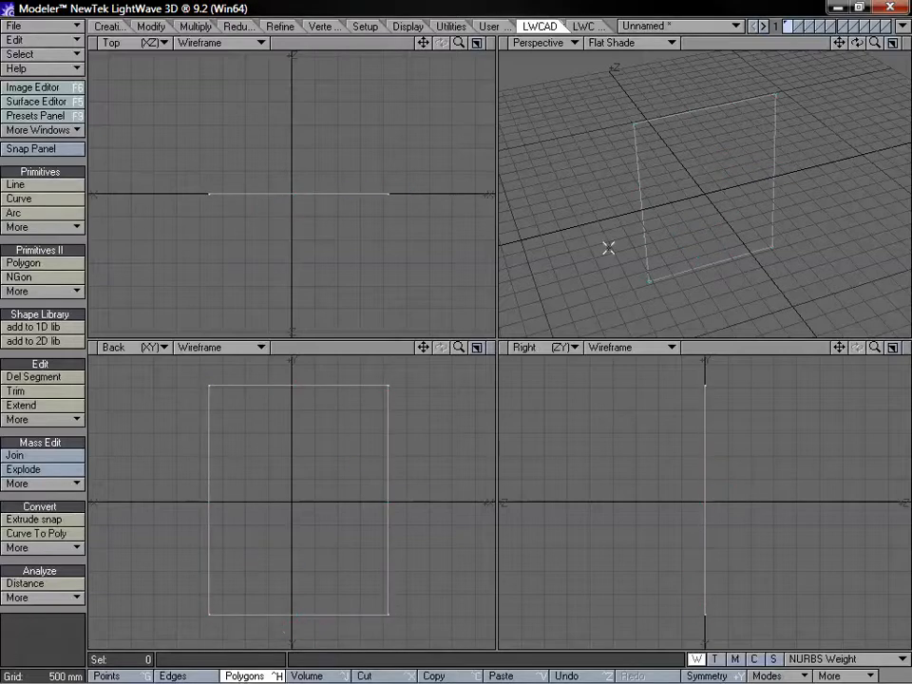
Step: Apply the Profiler to the rectangle and pull its profile out into a 300 mm wide frame
{"action": "left_click", "coordinate": [583, 27]}
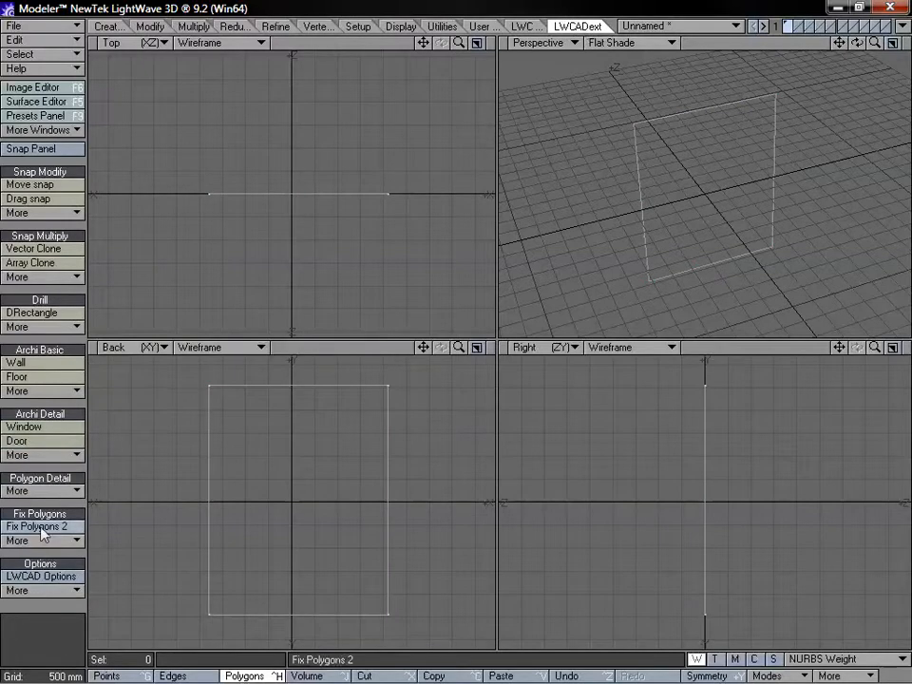
{"action": "left_click", "coordinate": [63, 493]}
{"action": "left_click", "coordinate": [66, 513]}
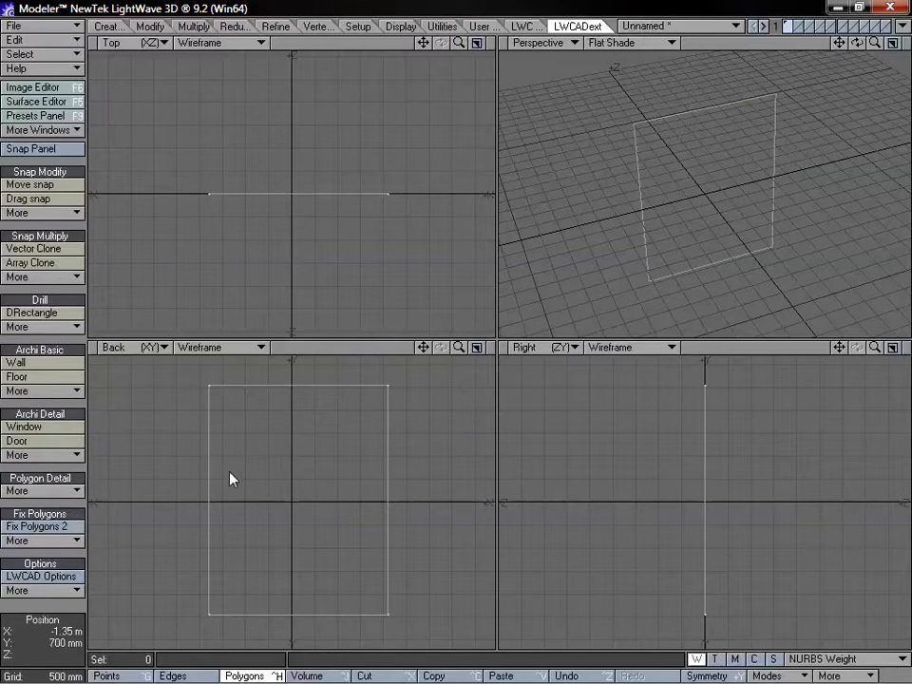
{"action": "left_click_drag", "start_coordinate": [212, 476], "coordinate": [226, 468]}
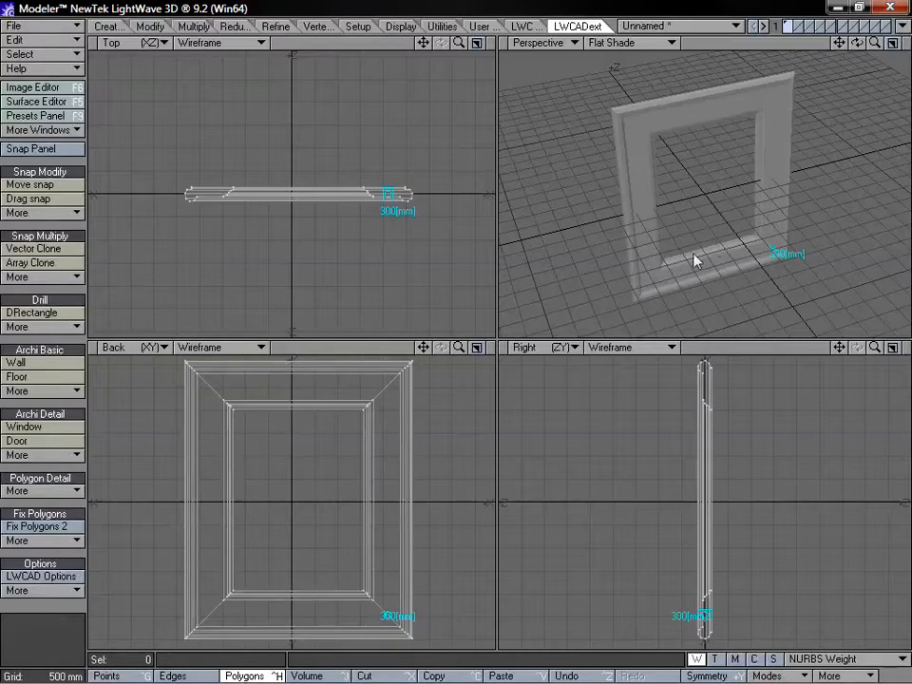
Step: Narrow the frame's profile width to 200 mm
{"action": "left_click_drag", "start_coordinate": [731, 231], "coordinate": [696, 167], "text": "alt"}
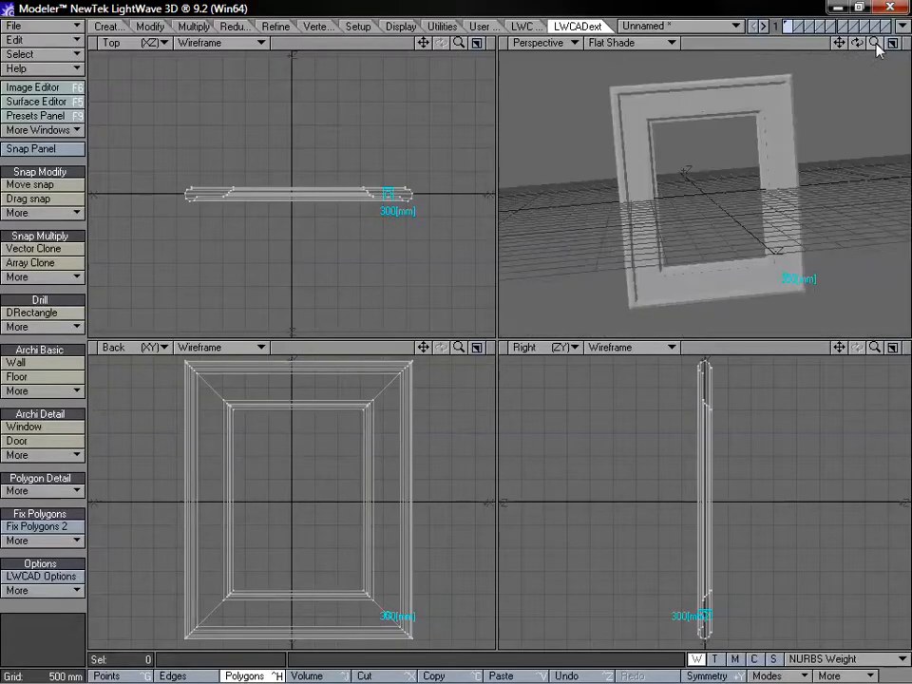
{"action": "left_click_drag", "start_coordinate": [876, 45], "coordinate": [850, 49]}
{"action": "key", "text": "Down"}
{"action": "key", "text": "Down"}
{"action": "key", "text": "Down"}
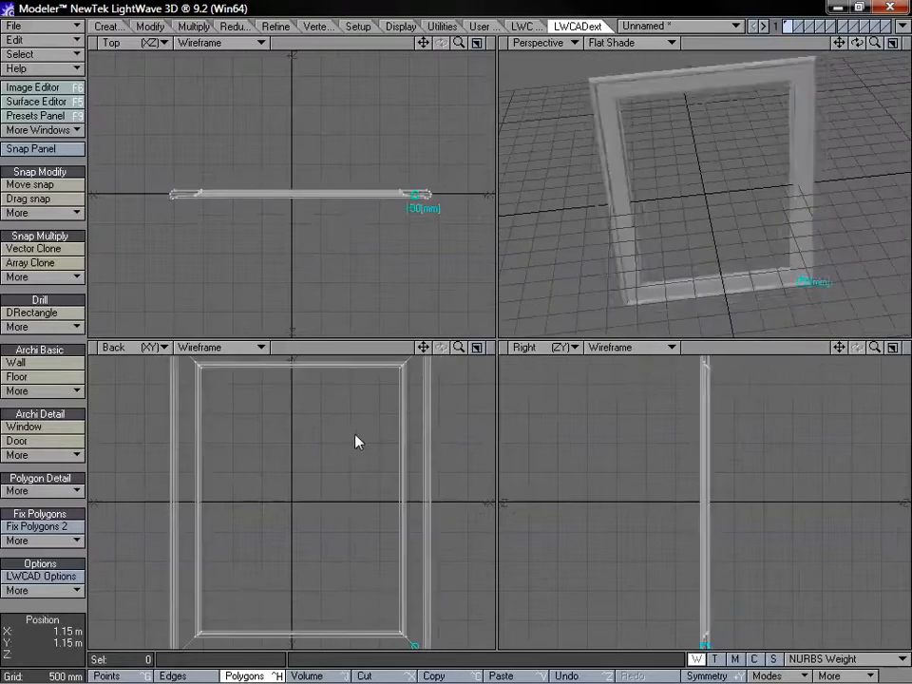
{"action": "key", "text": "Up"}
Step: Try several shapes from the Hand rails library on the frame and settle on hand_rail_04.s2d
{"action": "left_click_drag", "start_coordinate": [716, 208], "coordinate": [665, 202], "text": "alt"}
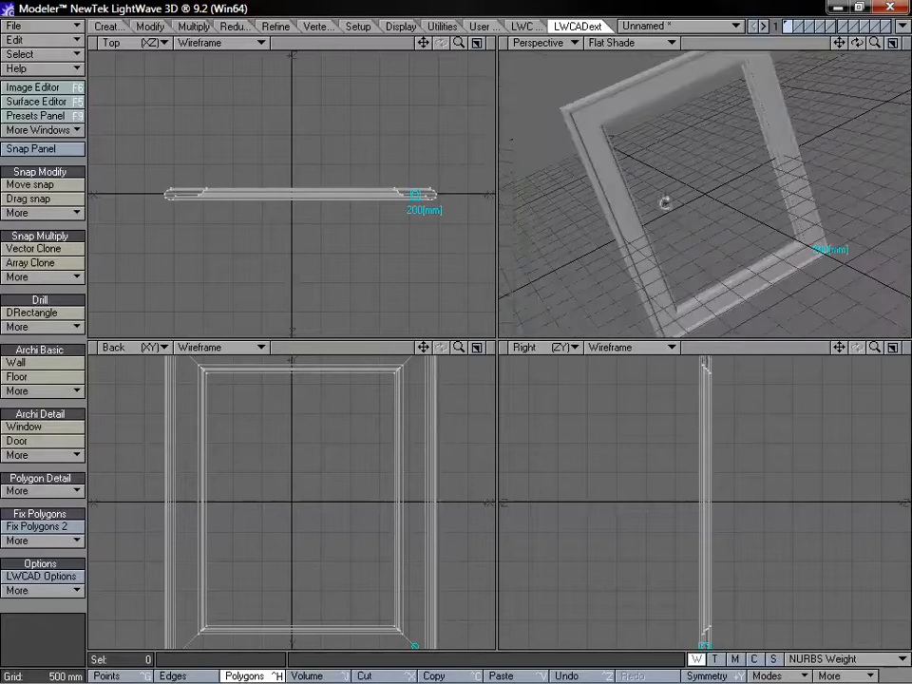
{"action": "key", "text": "n"}
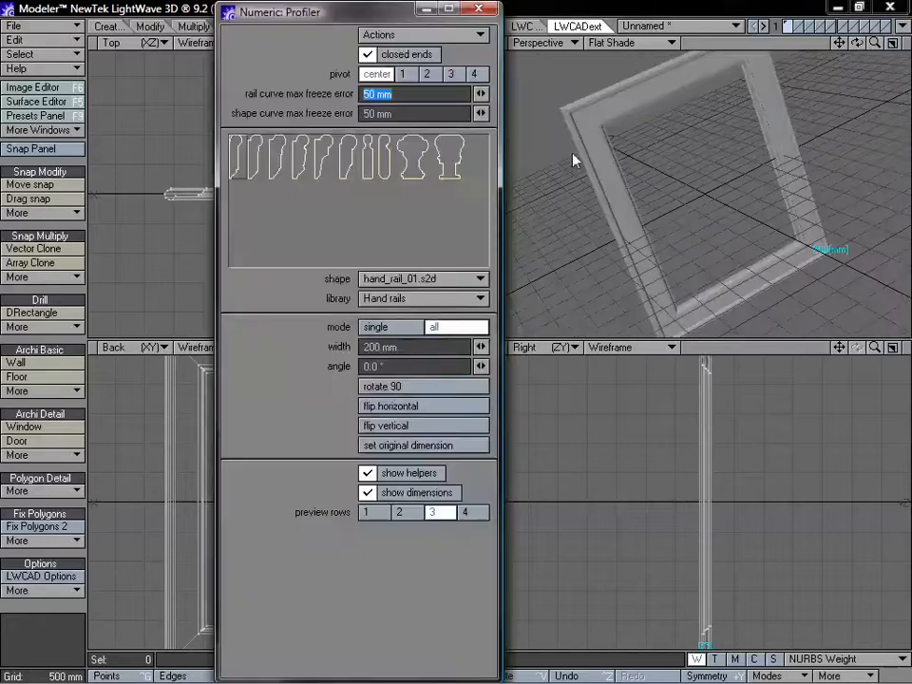
{"action": "left_click", "coordinate": [412, 161]}
{"action": "left_click_drag", "start_coordinate": [517, 167], "coordinate": [793, 196], "text": "alt"}
{"action": "left_click", "coordinate": [297, 163]}
{"action": "left_click", "coordinate": [272, 159]}
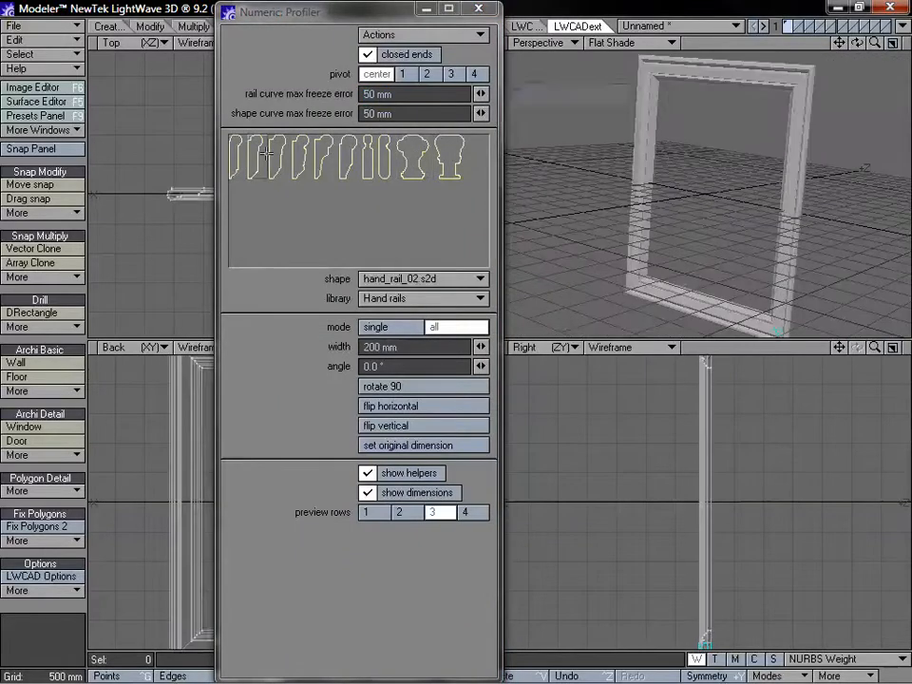
{"action": "left_click", "coordinate": [243, 154]}
{"action": "left_click", "coordinate": [297, 161]}
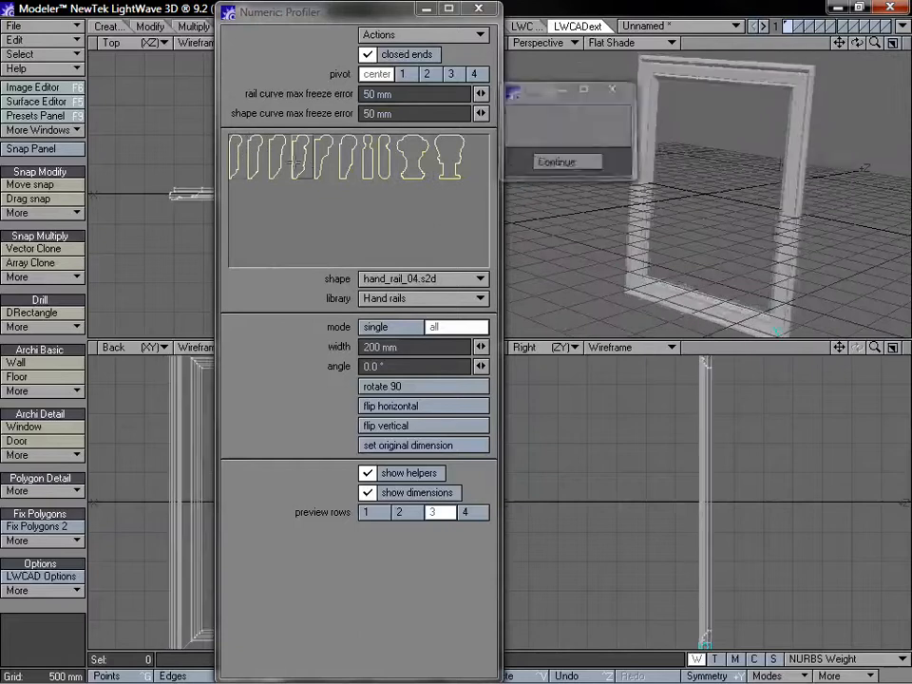
{"action": "left_click_drag", "start_coordinate": [724, 226], "coordinate": [775, 190], "text": "alt"}
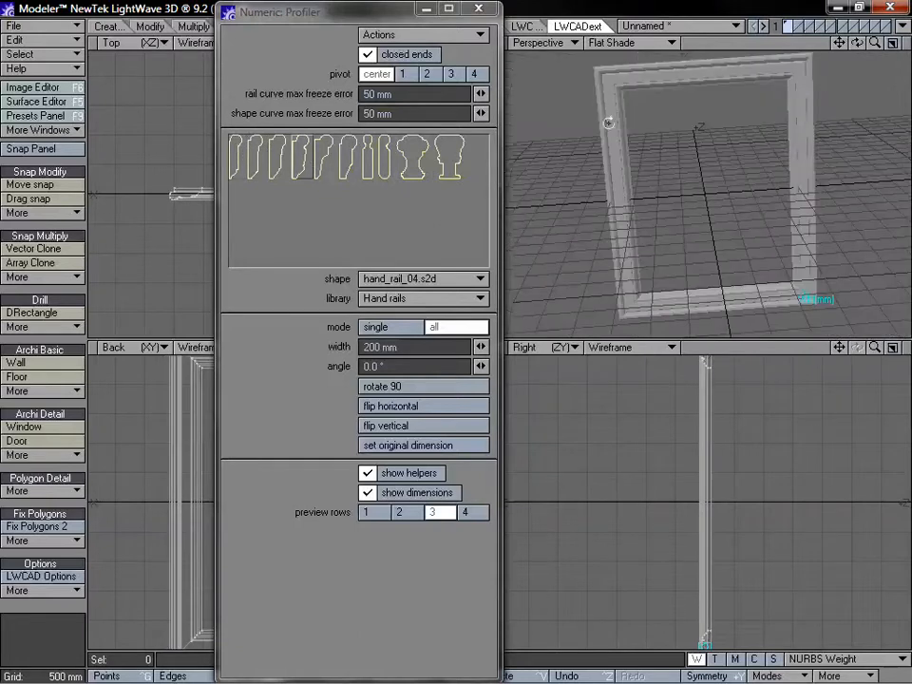
{"action": "left_click", "coordinate": [480, 9]}
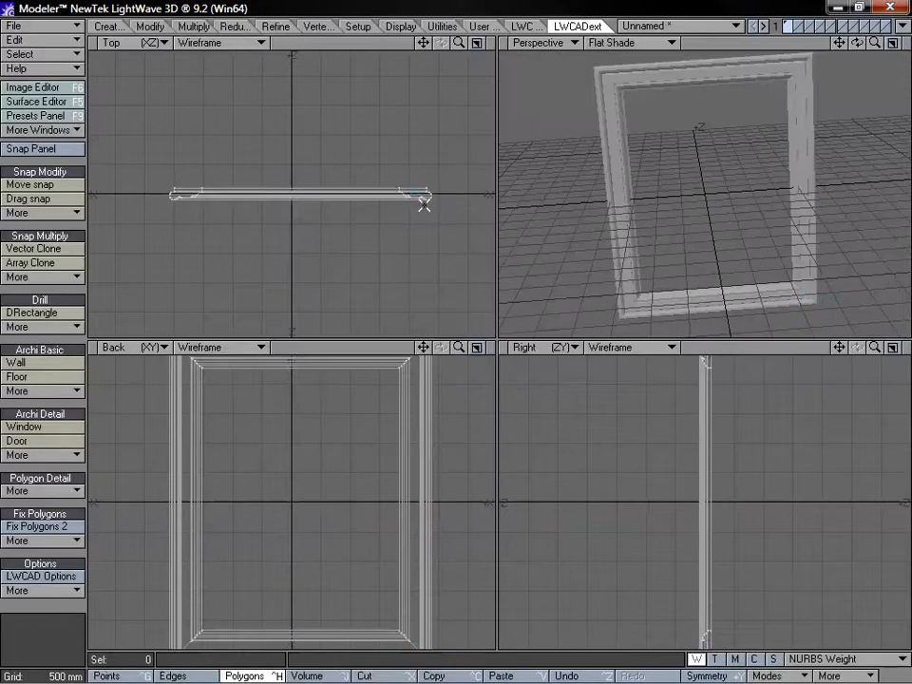
Step: Delete the rectangular frame and draw an LWCAD circle centred on the origin in the Back view
{"action": "key", "text": "Delete"}
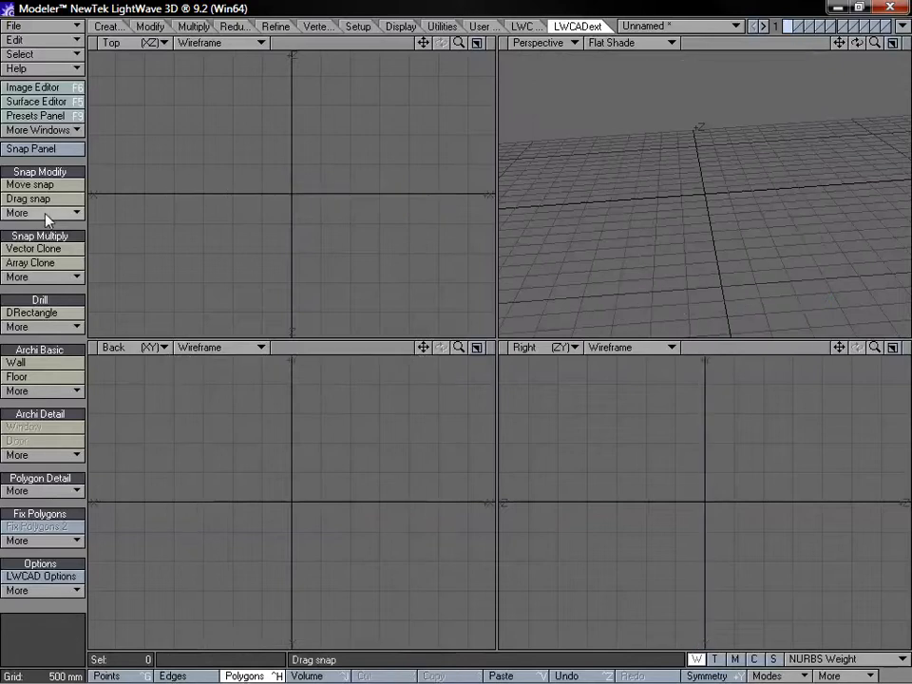
{"action": "left_click", "coordinate": [522, 26]}
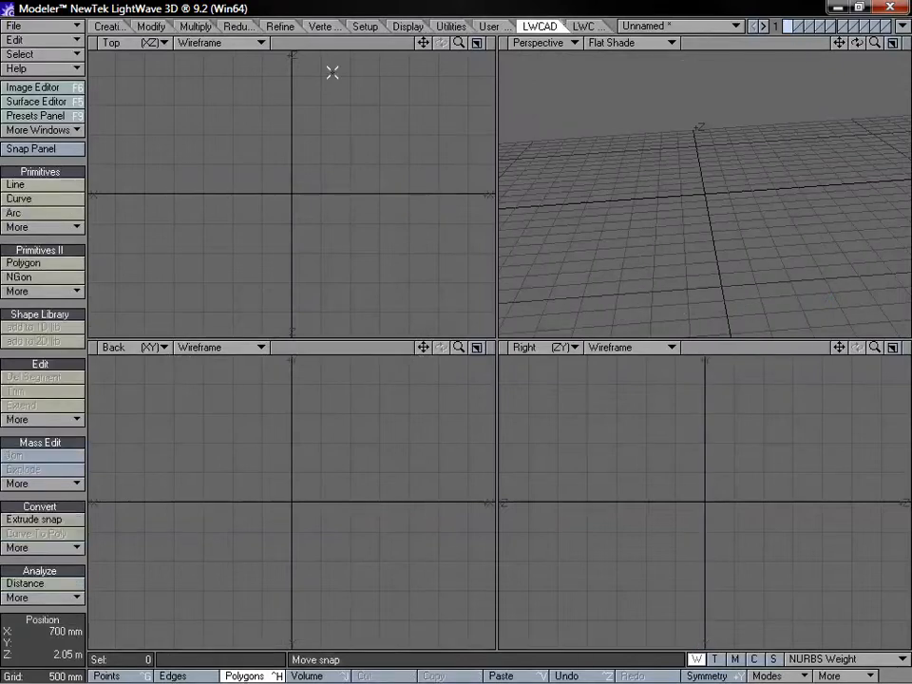
{"action": "left_click", "coordinate": [34, 227]}
{"action": "left_click", "coordinate": [47, 201]}
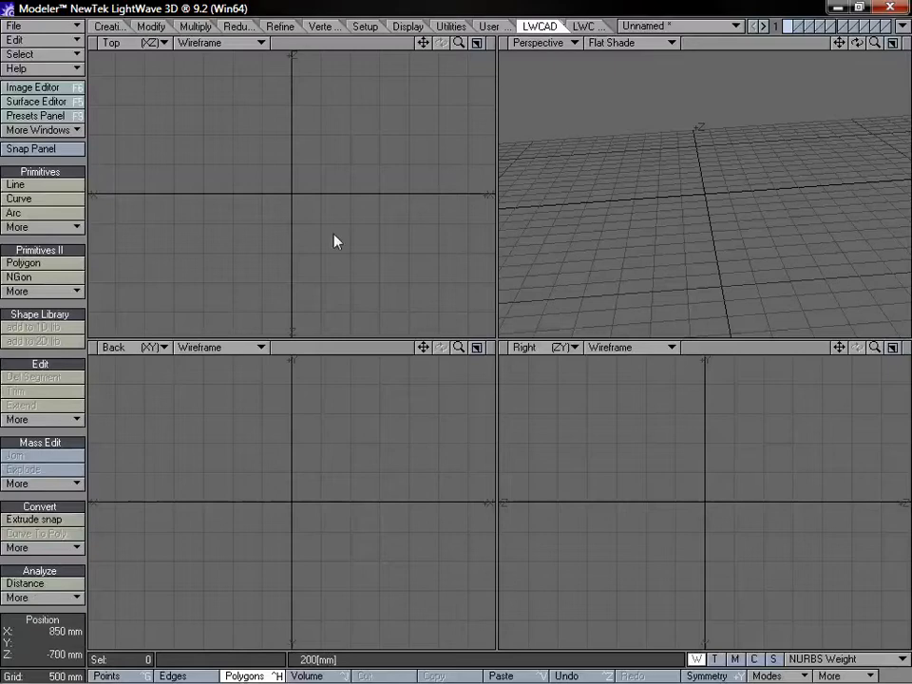
{"action": "mouse_move", "coordinate": [291, 503]}
{"action": "left_mouse_down"}
{"action": "mouse_move", "coordinate": [396, 401]}
{"action": "mouse_move", "coordinate": [374, 399]}
{"action": "left_mouse_up"}
{"action": "left_click_drag", "start_coordinate": [456, 348], "coordinate": [435, 357]}
{"action": "key", "text": "Return"}
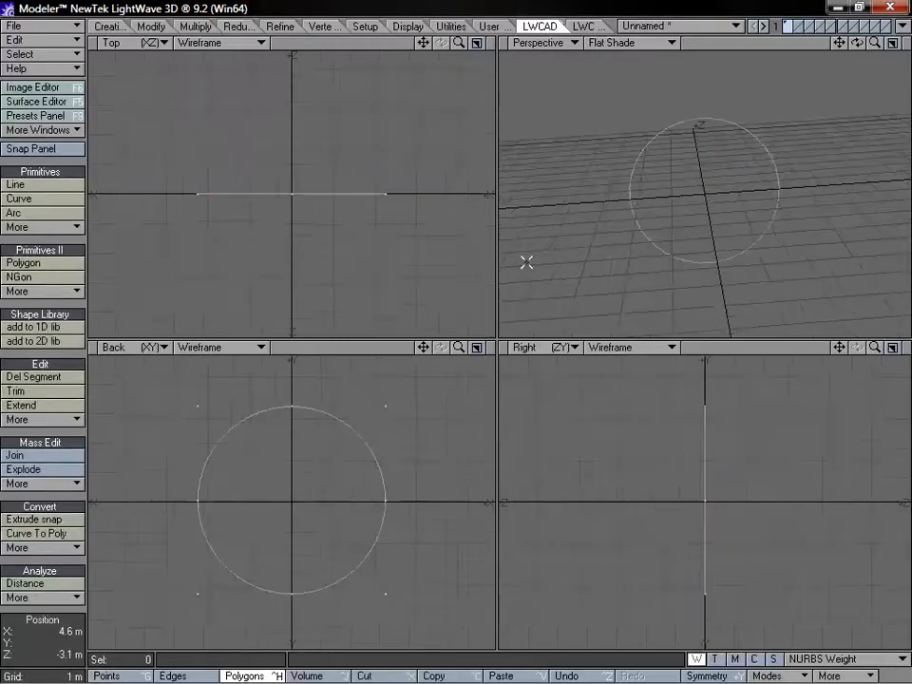
Step: Apply the Profiler to the circle and widen its profile to 300 mm
{"action": "left_click", "coordinate": [606, 27]}
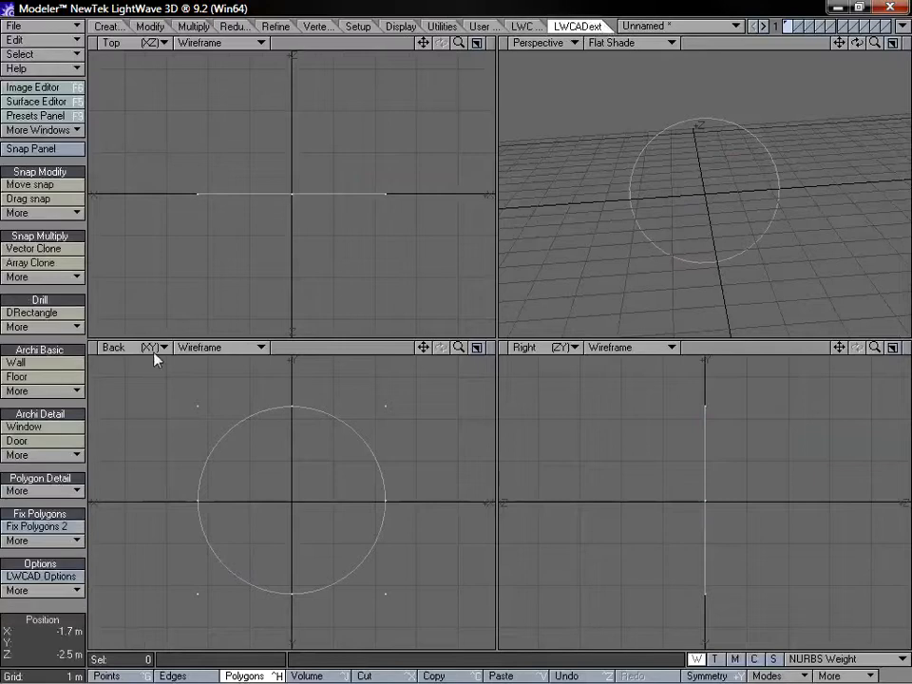
{"action": "left_click", "coordinate": [43, 455]}
{"action": "left_click", "coordinate": [38, 484]}
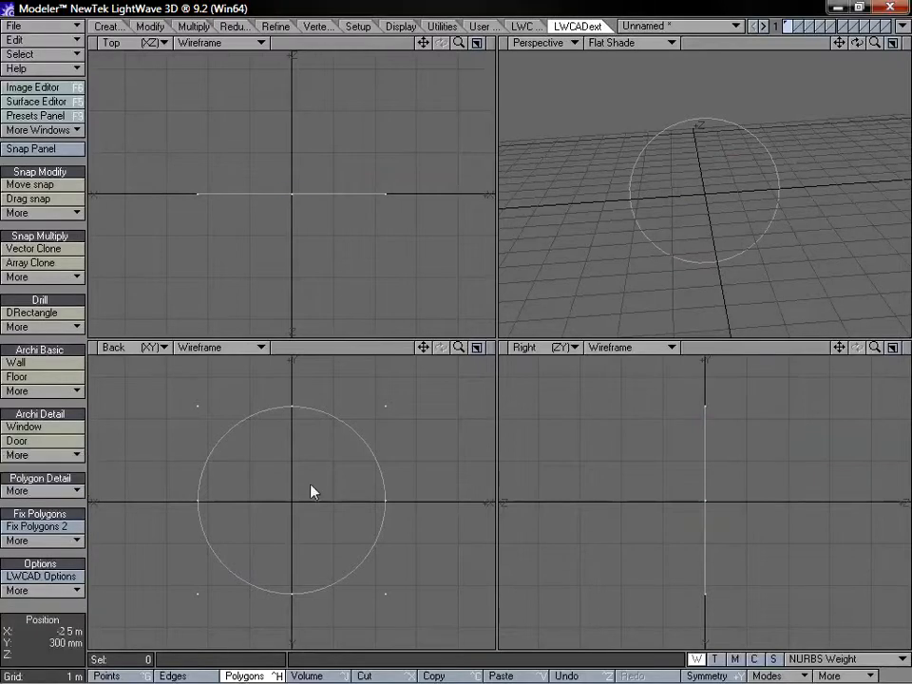
{"action": "key", "text": "Down"}
{"action": "key", "text": "Down"}
{"action": "key", "text": "Down"}
{"action": "key", "text": "Down"}
{"action": "key", "text": "Down"}
{"action": "key", "text": "Down"}
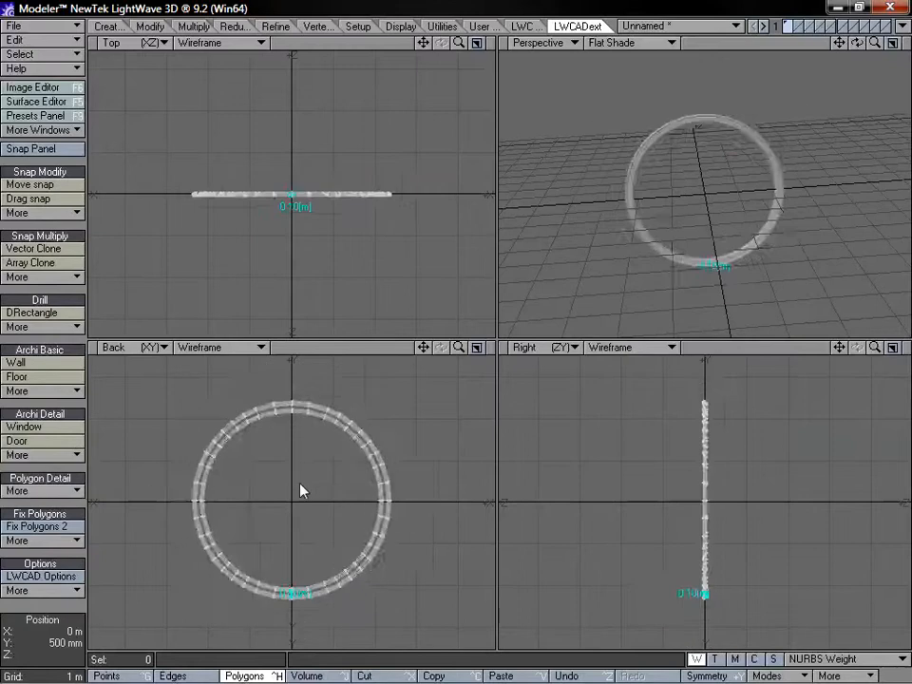
{"action": "left_click_drag", "start_coordinate": [724, 224], "coordinate": [680, 218], "text": "alt"}
{"action": "key", "text": "a"}
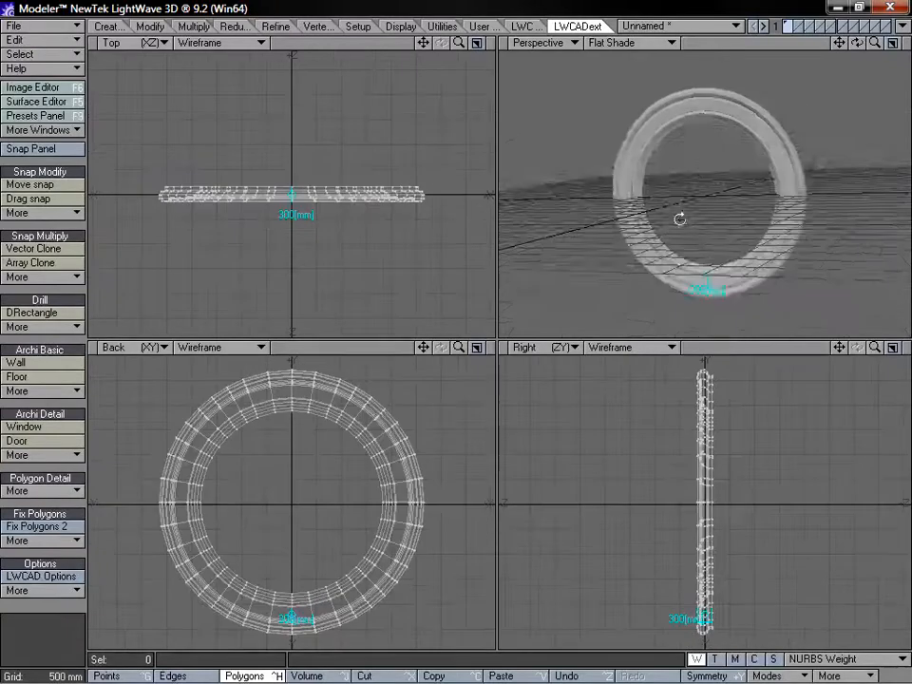
{"action": "left_click_drag", "start_coordinate": [709, 174], "coordinate": [719, 190], "text": "alt"}
Step: Smooth the ring by setting the rail curve max freeze error to 28 mm and the shape curve error to 26 mm
{"action": "key", "text": "n"}
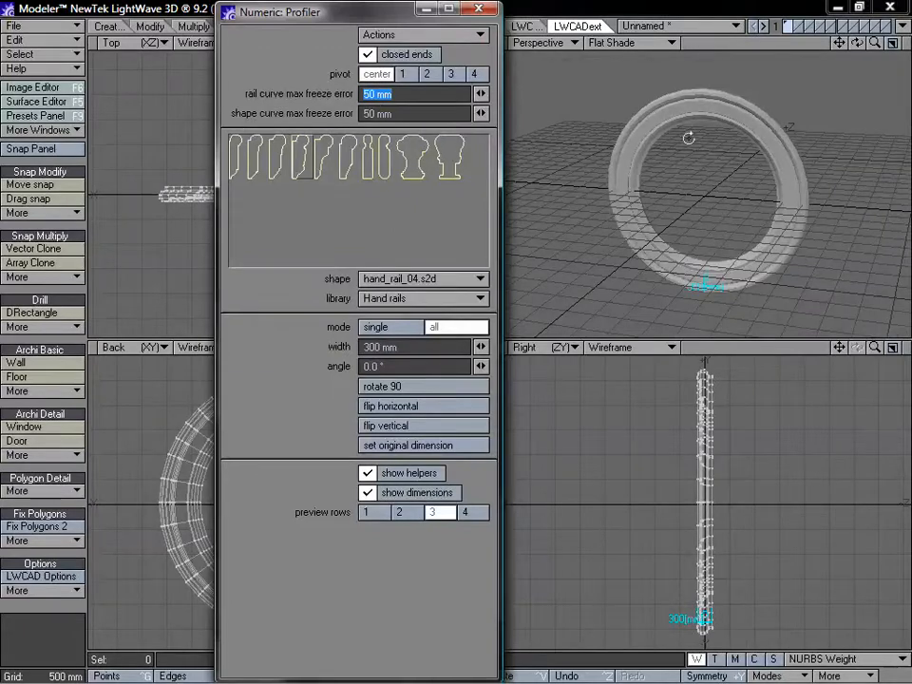
{"action": "left_click_drag", "start_coordinate": [688, 139], "coordinate": [698, 148], "text": "alt"}
{"action": "mouse_move", "coordinate": [481, 95]}
{"action": "left_mouse_down"}
{"action": "mouse_move", "coordinate": [465, 95]}
{"action": "mouse_move", "coordinate": [484, 113]}
{"action": "left_mouse_up"}
{"action": "left_click_drag", "start_coordinate": [647, 124], "coordinate": [618, 119], "text": "alt"}
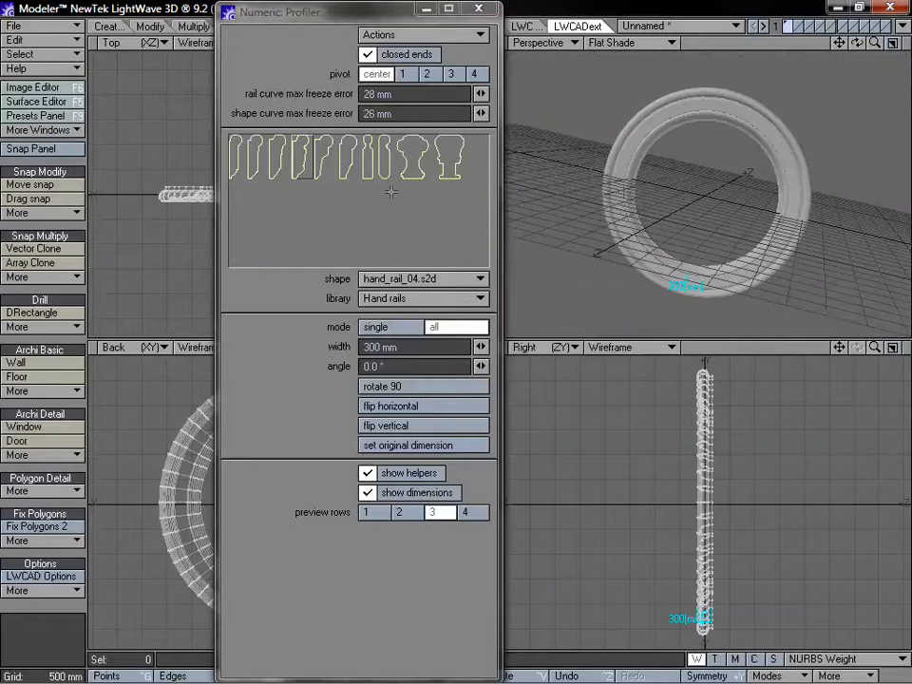
Step: Try several other Hand rails shapes on the ring and settle on hand_rail_02.s2d
{"action": "left_click", "coordinate": [376, 164]}
{"action": "left_click", "coordinate": [411, 159]}
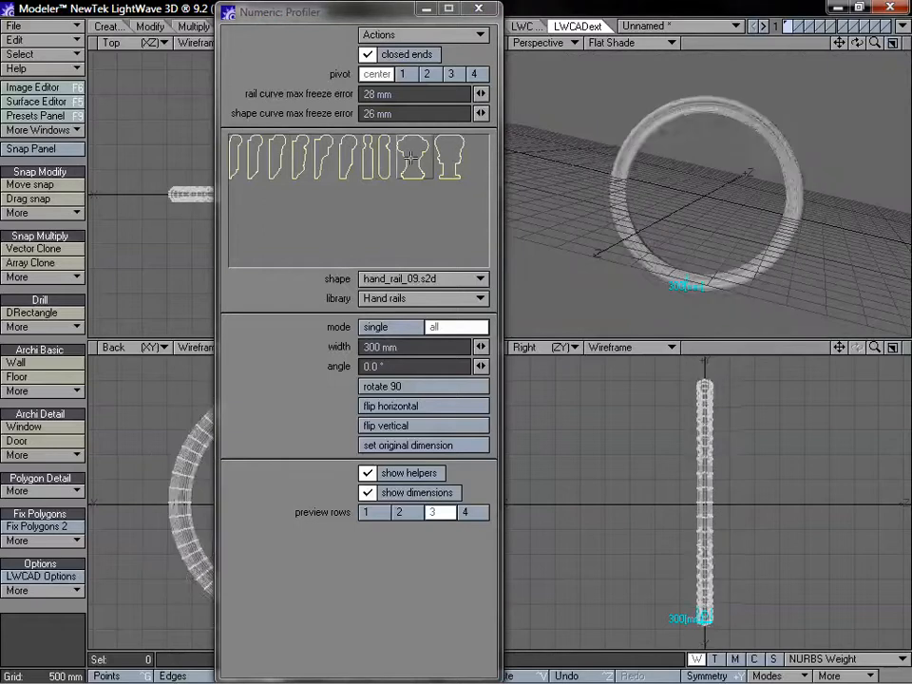
{"action": "left_click", "coordinate": [310, 160]}
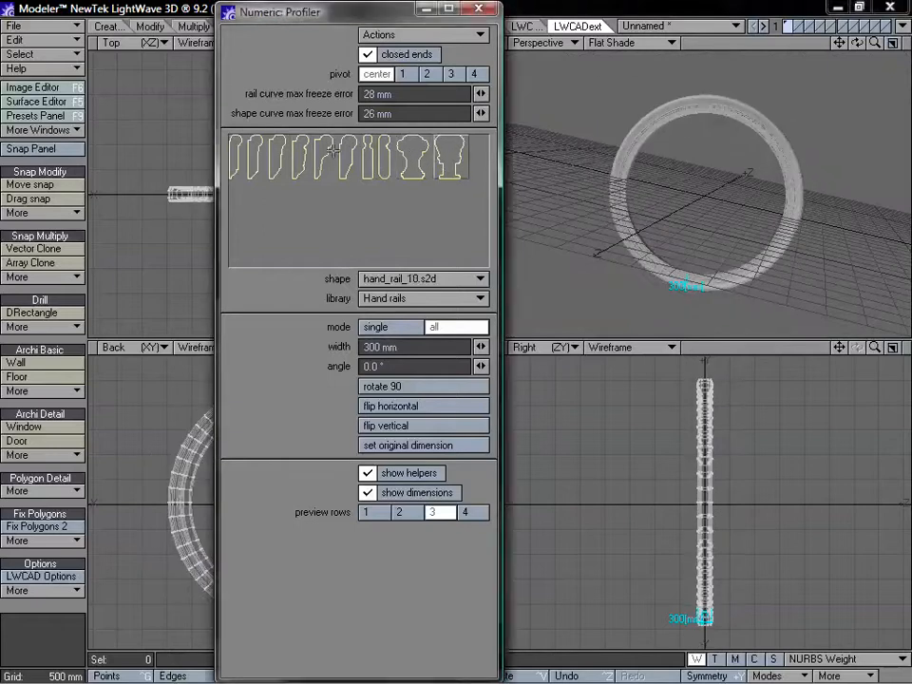
{"action": "left_click", "coordinate": [283, 157]}
{"action": "left_click", "coordinate": [255, 162]}
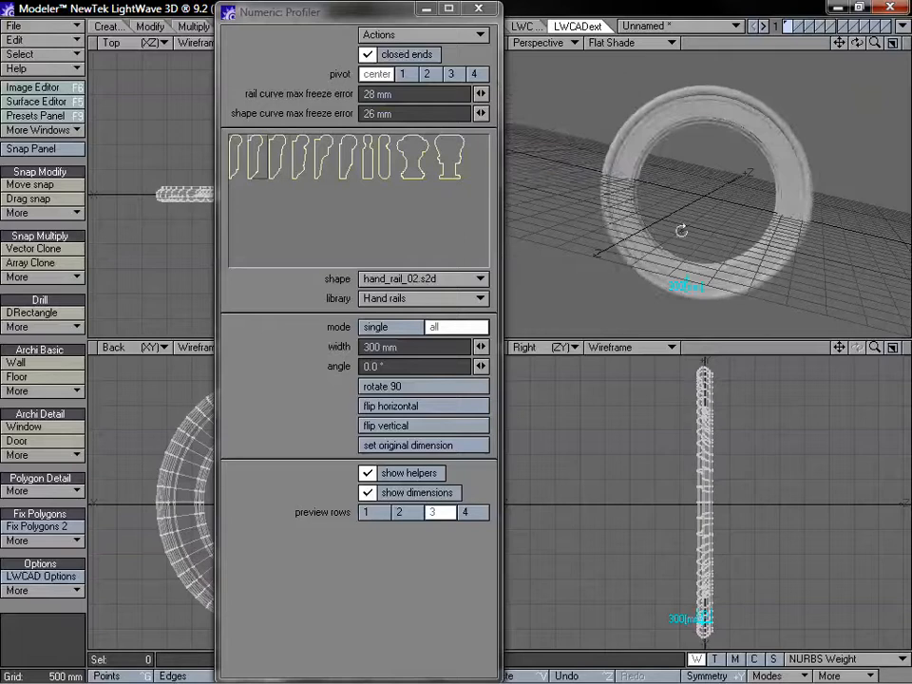
{"action": "left_click_drag", "start_coordinate": [682, 230], "coordinate": [636, 218], "text": "alt"}
{"action": "mouse_move", "coordinate": [873, 43]}
{"action": "left_mouse_down"}
{"action": "mouse_move", "coordinate": [898, 43]}
{"action": "mouse_move", "coordinate": [869, 43]}
{"action": "left_mouse_up"}
{"action": "left_click_drag", "start_coordinate": [780, 207], "coordinate": [736, 230], "text": "alt"}
{"action": "left_click", "coordinate": [478, 9]}
{"action": "key", "text": "a"}
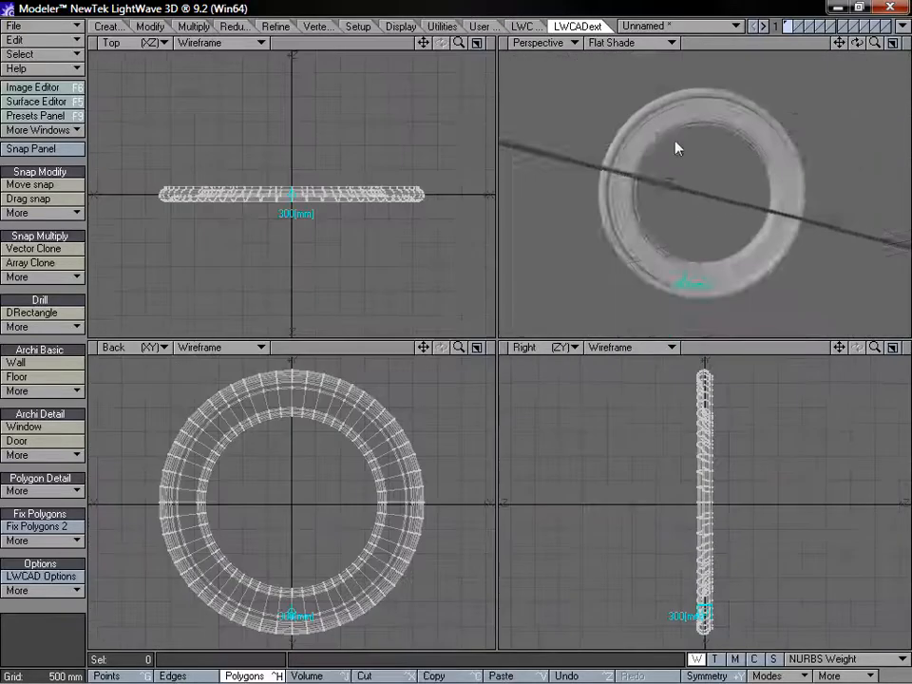
{"action": "left_click_drag", "start_coordinate": [675, 146], "coordinate": [719, 225], "text": "alt"}
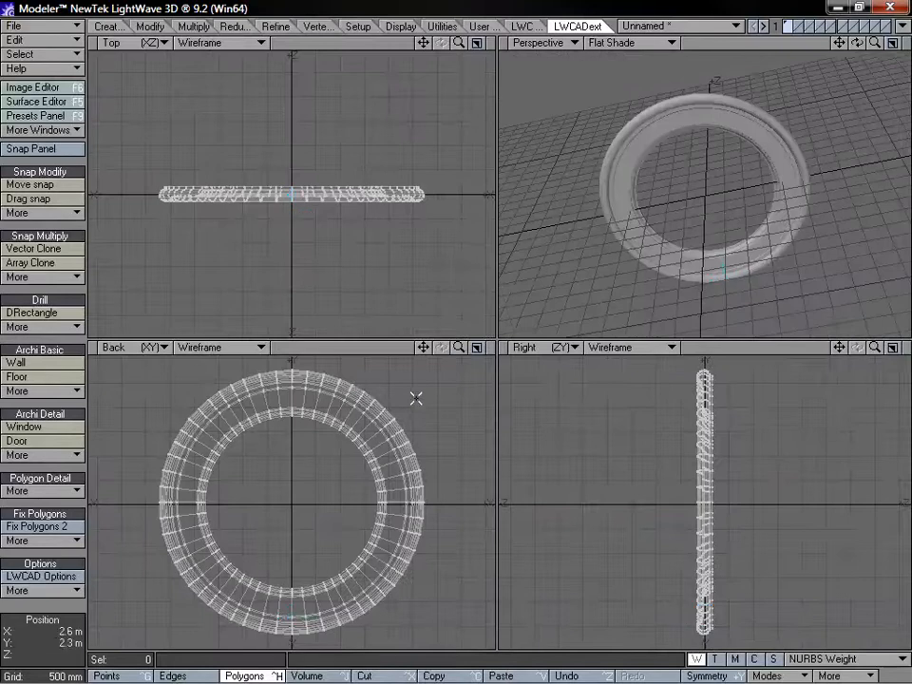
Step: Delete the profiled ring to clear the scene
{"action": "key", "text": "Delete"}
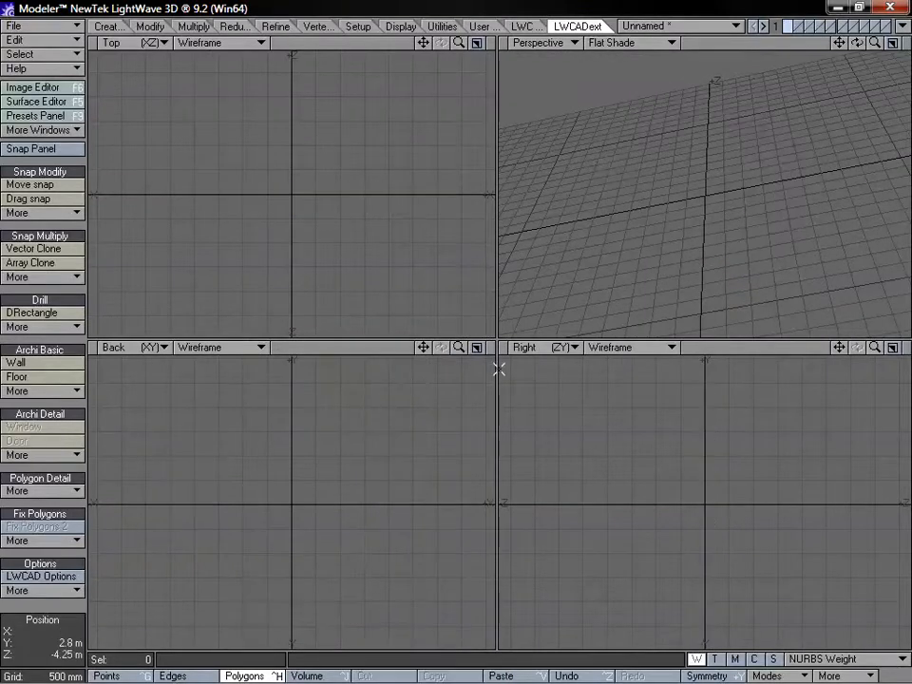
{"action": "key", "text": "a"}
{"action": "left_click_drag", "start_coordinate": [702, 120], "coordinate": [760, 218], "text": "alt"}
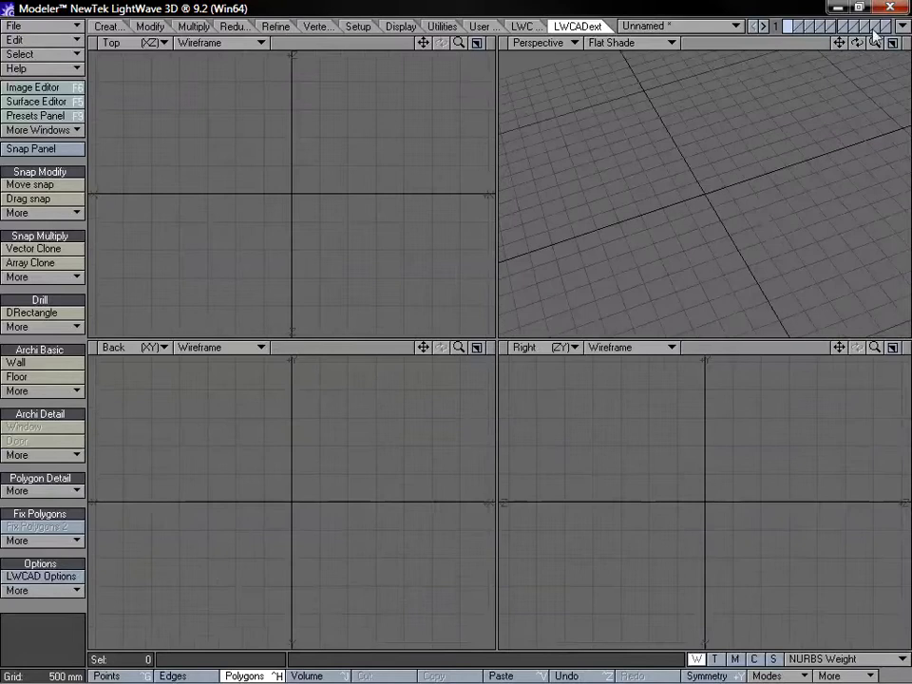
{"action": "left_click_drag", "start_coordinate": [874, 42], "coordinate": [836, 43]}
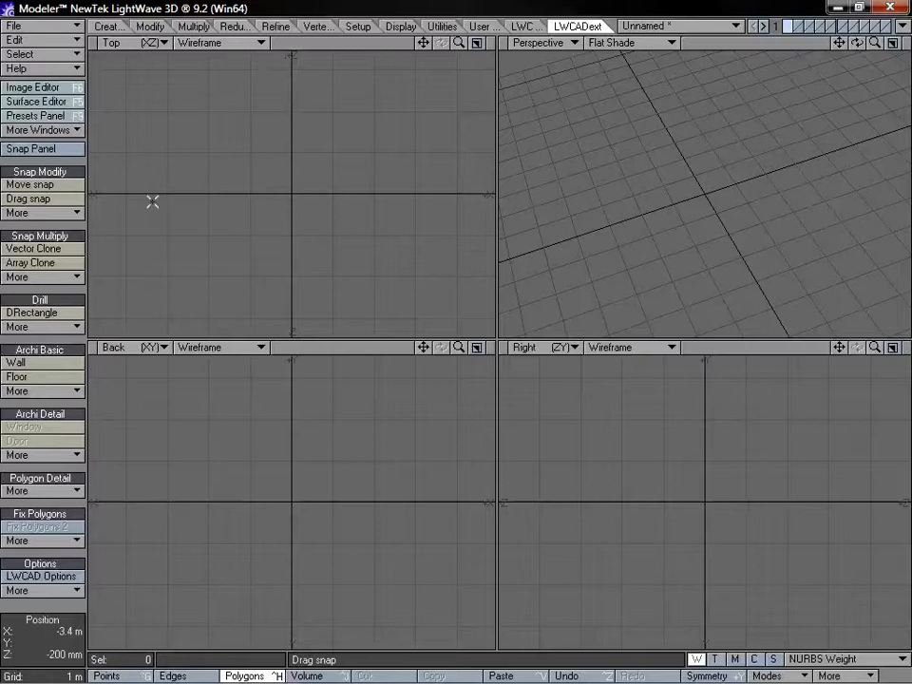
Step: Draw an open, winding LWCAD curve with seven control points in the Top view
{"action": "left_click", "coordinate": [534, 27]}
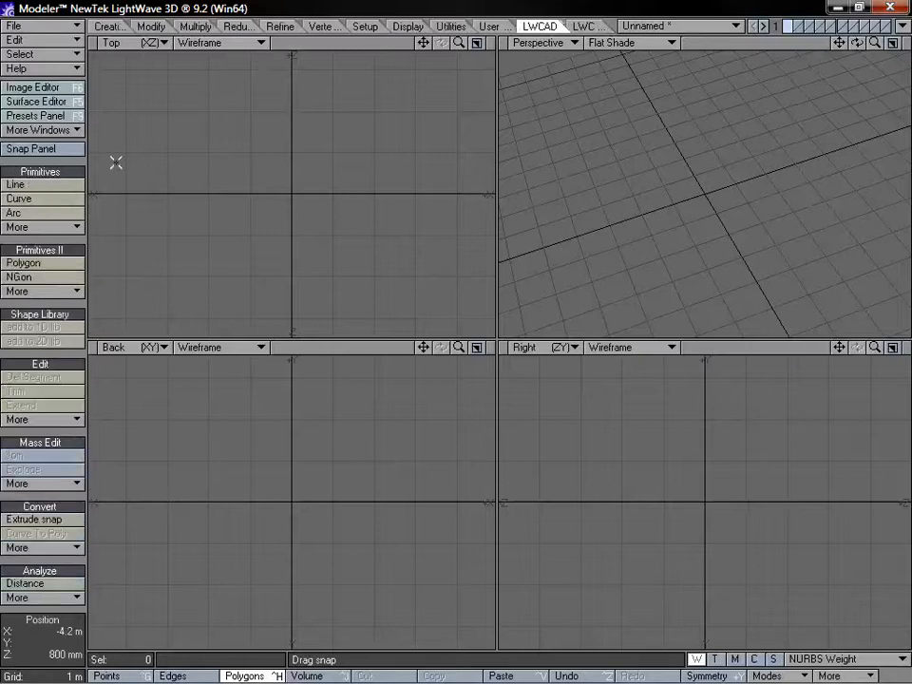
{"action": "left_click", "coordinate": [57, 228]}
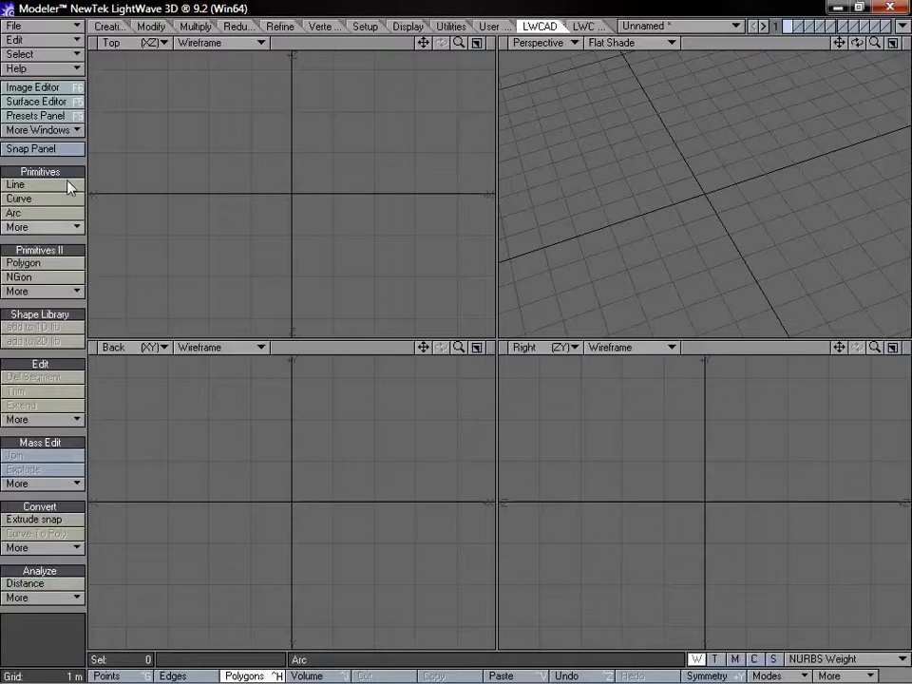
{"action": "left_click", "coordinate": [45, 199]}
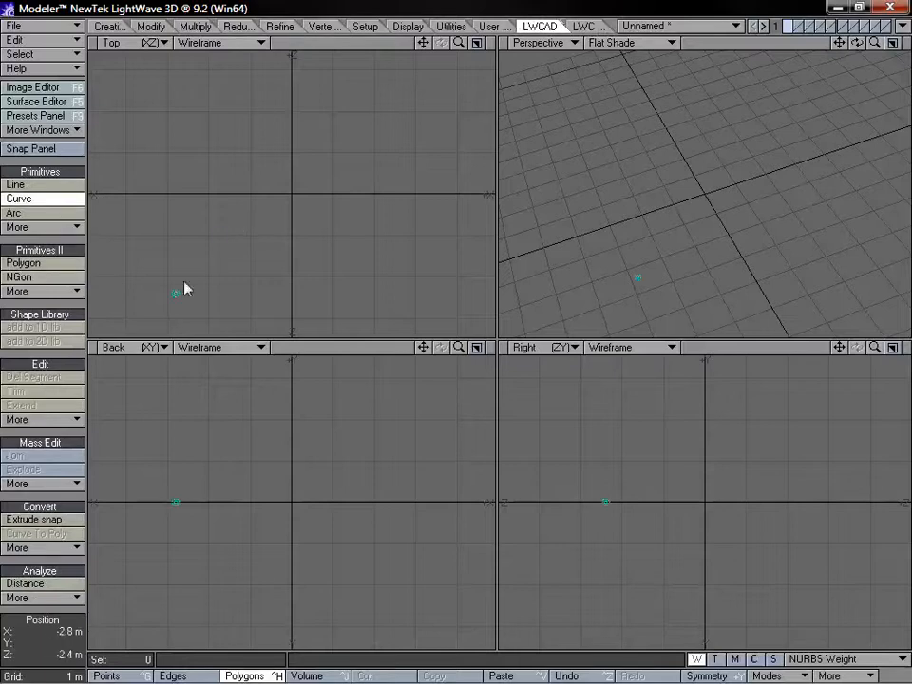
{"action": "left_click", "coordinate": [176, 292]}
{"action": "left_click", "coordinate": [267, 119]}
{"action": "left_click", "coordinate": [424, 264]}
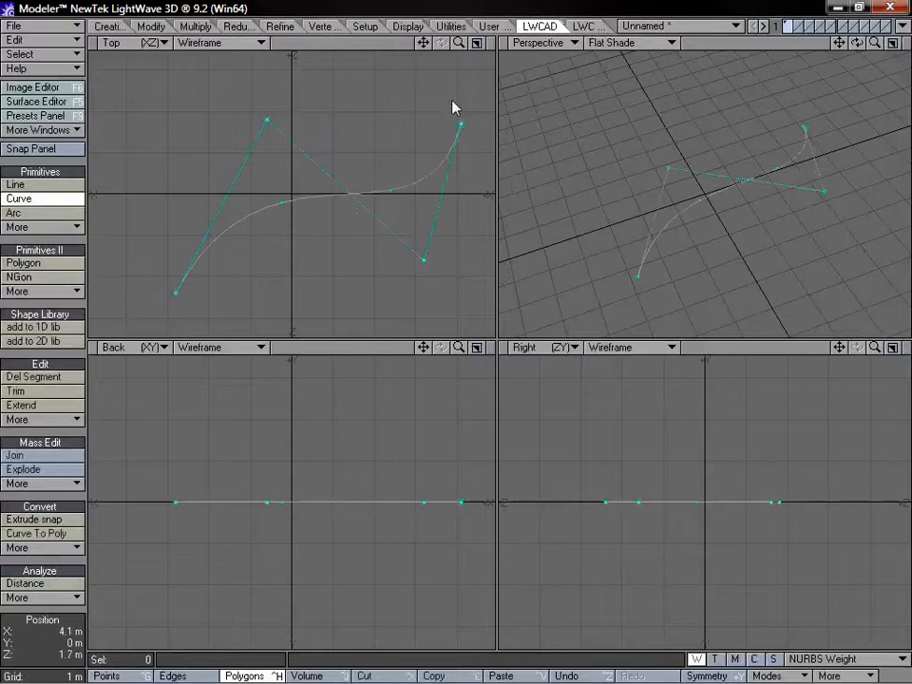
{"action": "left_click_drag", "start_coordinate": [458, 43], "coordinate": [418, 43]}
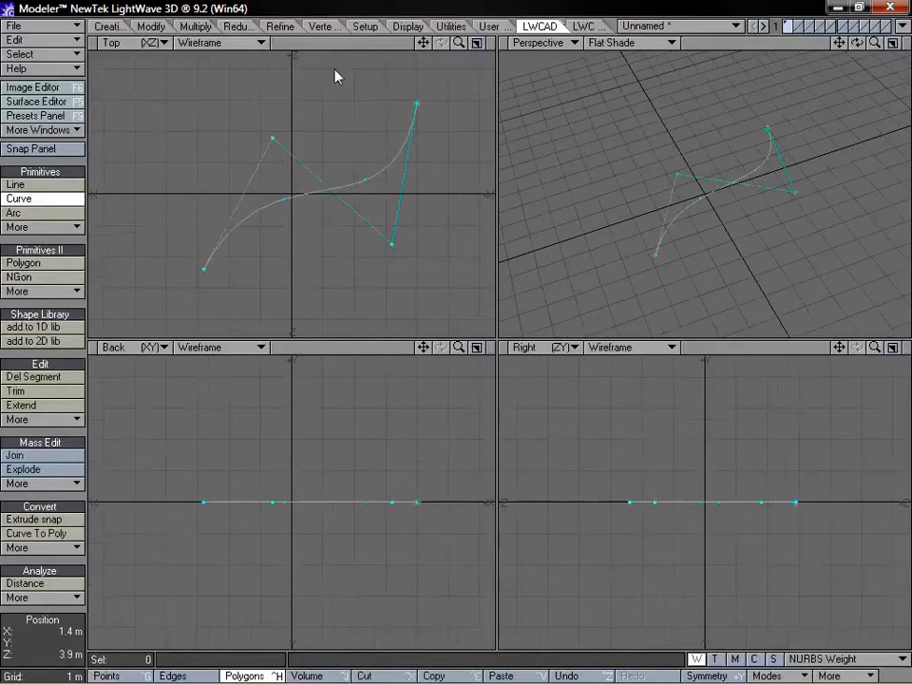
{"action": "left_click_drag", "start_coordinate": [336, 75], "coordinate": [288, 50]}
{"action": "left_click_drag", "start_coordinate": [153, 97], "coordinate": [179, 65]}
{"action": "left_click_drag", "start_coordinate": [153, 194], "coordinate": [150, 106]}
{"action": "key", "text": "space"}
{"action": "key", "text": "a"}
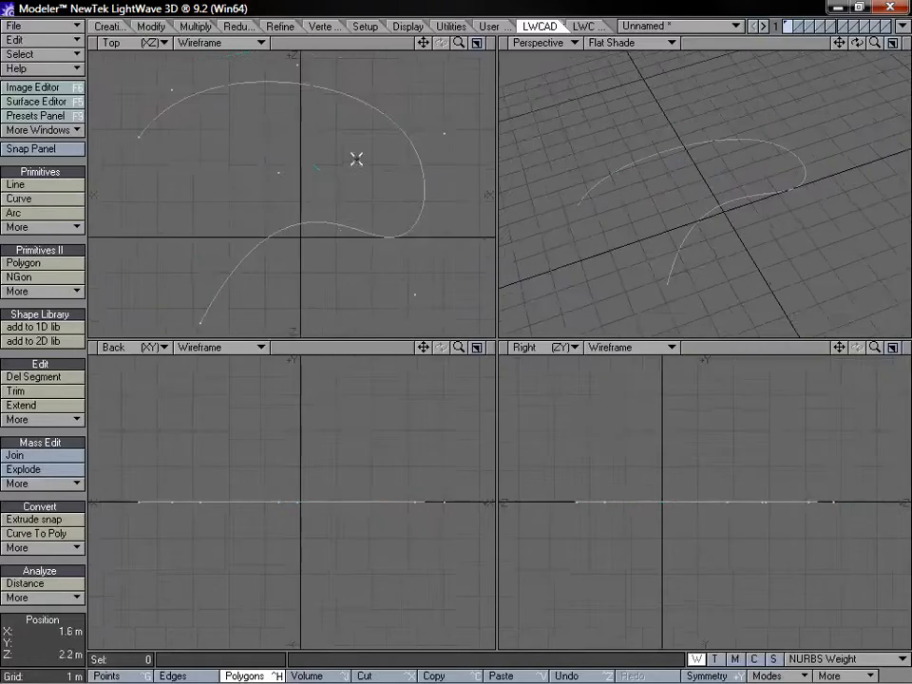
Step: Apply the Profiler to the open curve with a 500 mm wide profile
{"action": "left_click", "coordinate": [582, 27]}
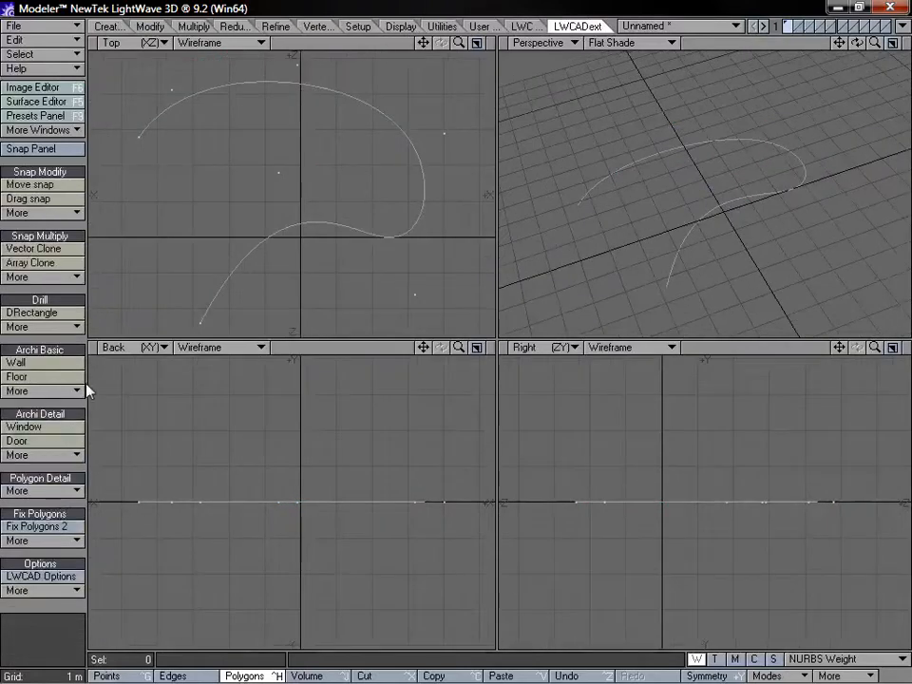
{"action": "left_click", "coordinate": [54, 490]}
{"action": "left_click", "coordinate": [51, 495]}
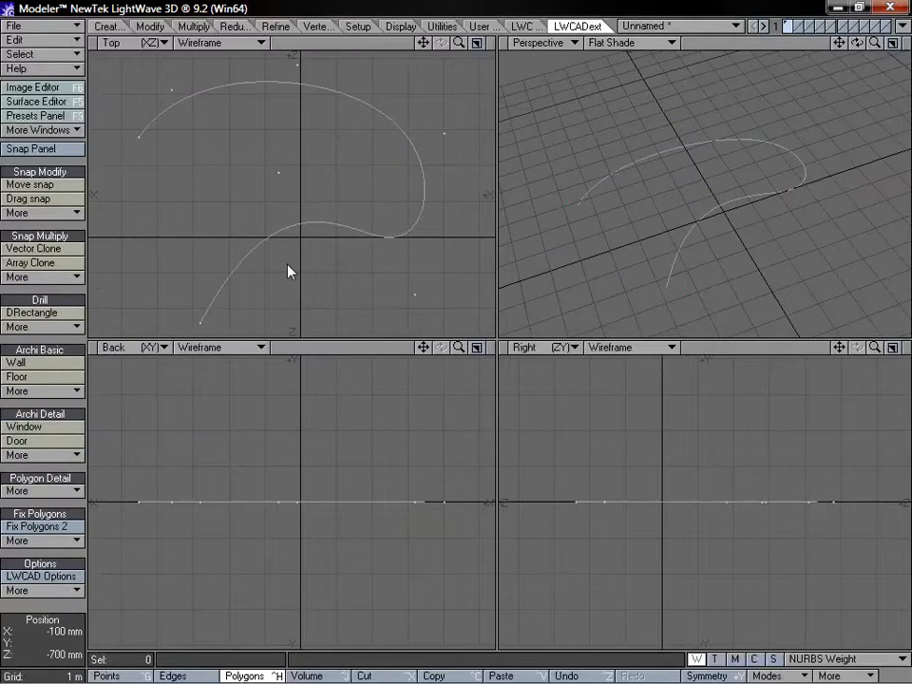
{"action": "key", "text": "Down"}
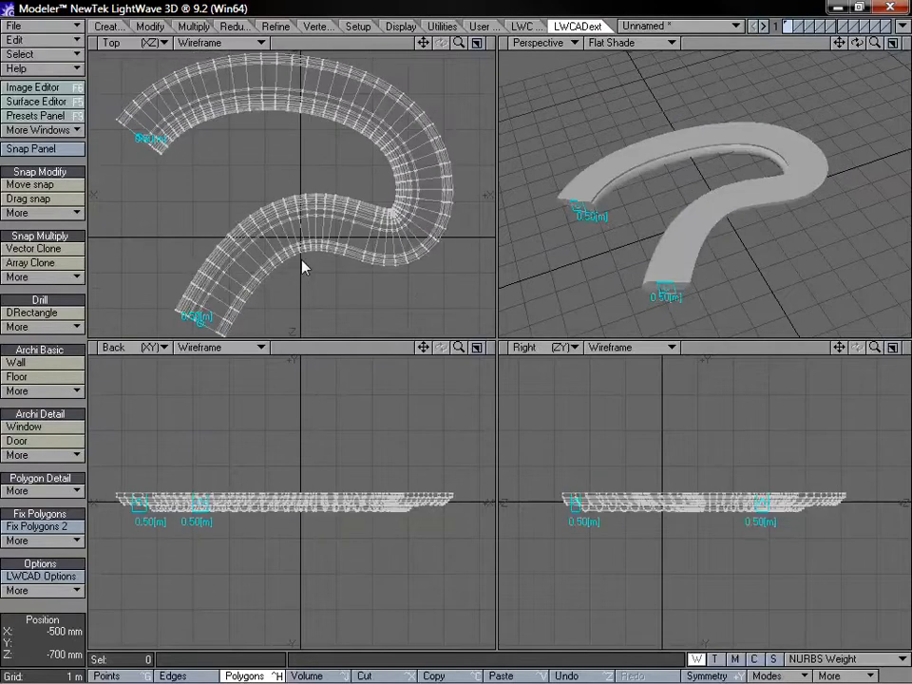
{"action": "left_click_drag", "start_coordinate": [704, 228], "coordinate": [723, 183], "text": "alt"}
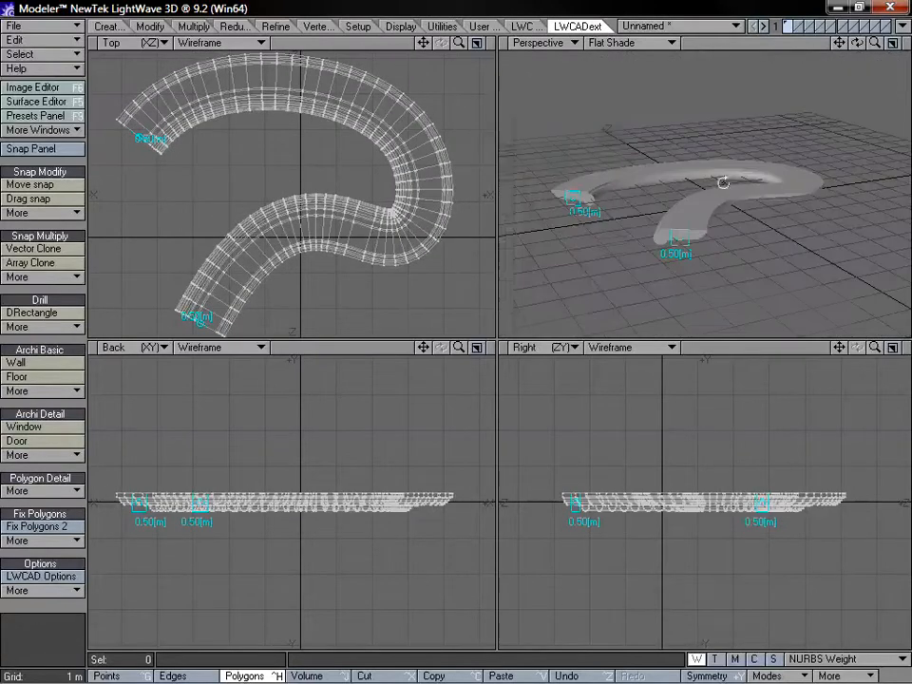
Step: Switch the curve's profile library from Hand rails to Ornaments 1
{"action": "key", "text": "n"}
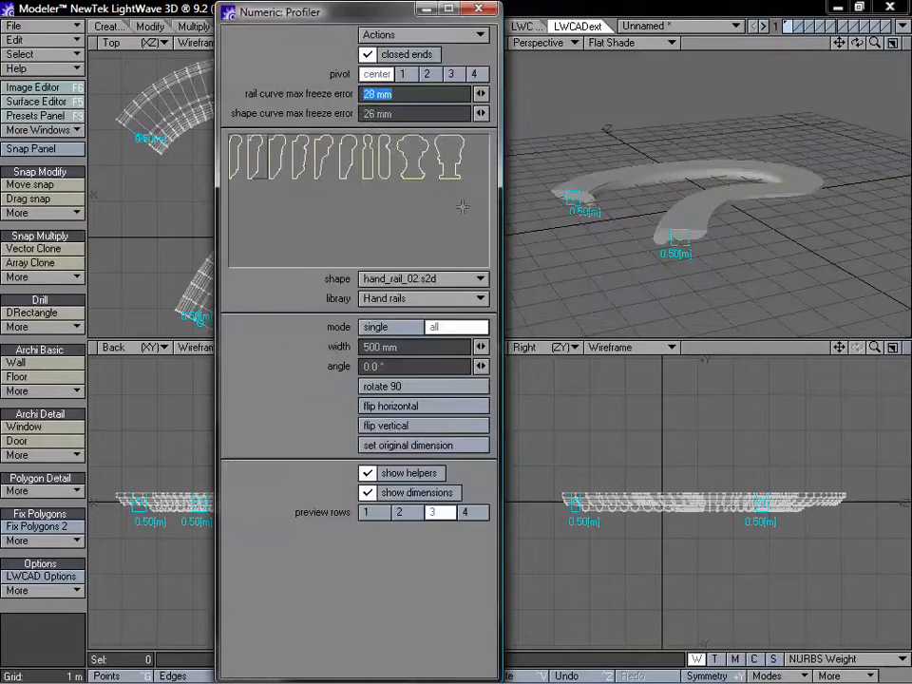
{"action": "left_click", "coordinate": [418, 281]}
{"action": "left_click", "coordinate": [418, 301]}
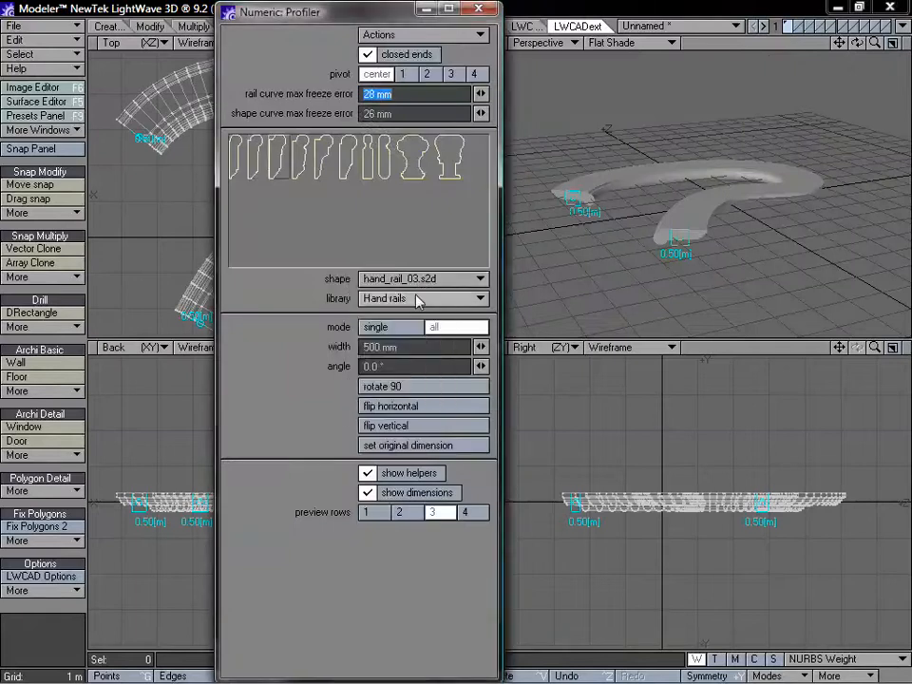
{"action": "left_click", "coordinate": [418, 300]}
{"action": "left_click", "coordinate": [410, 317]}
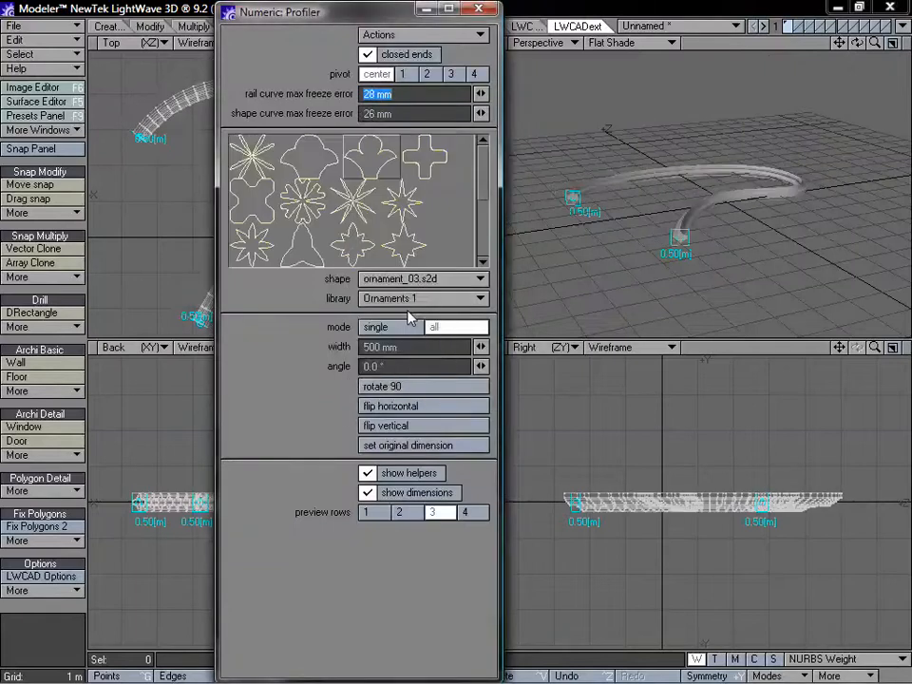
Step: Browse the ornament shapes and apply the cross-shaped ornament_04.s2d to the curve
{"action": "left_click_drag", "start_coordinate": [482, 224], "coordinate": [482, 254]}
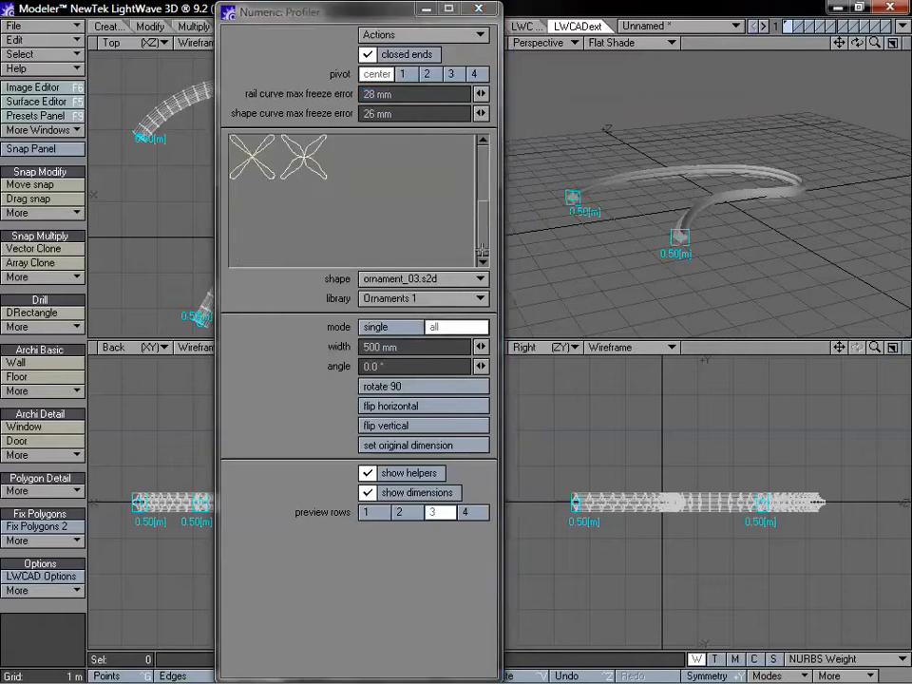
{"action": "left_click", "coordinate": [482, 142]}
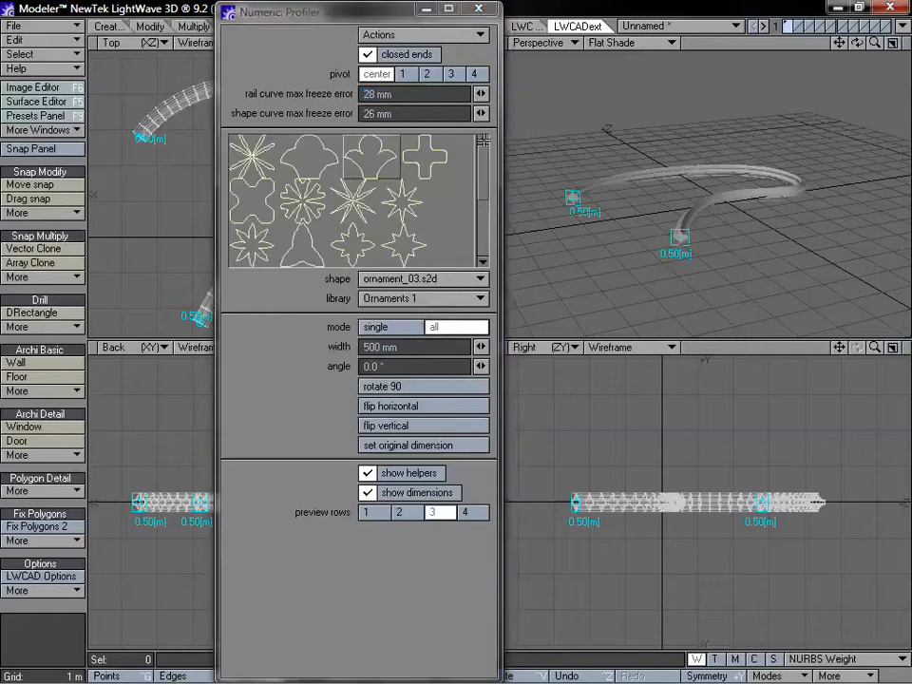
{"action": "left_click", "coordinate": [423, 159]}
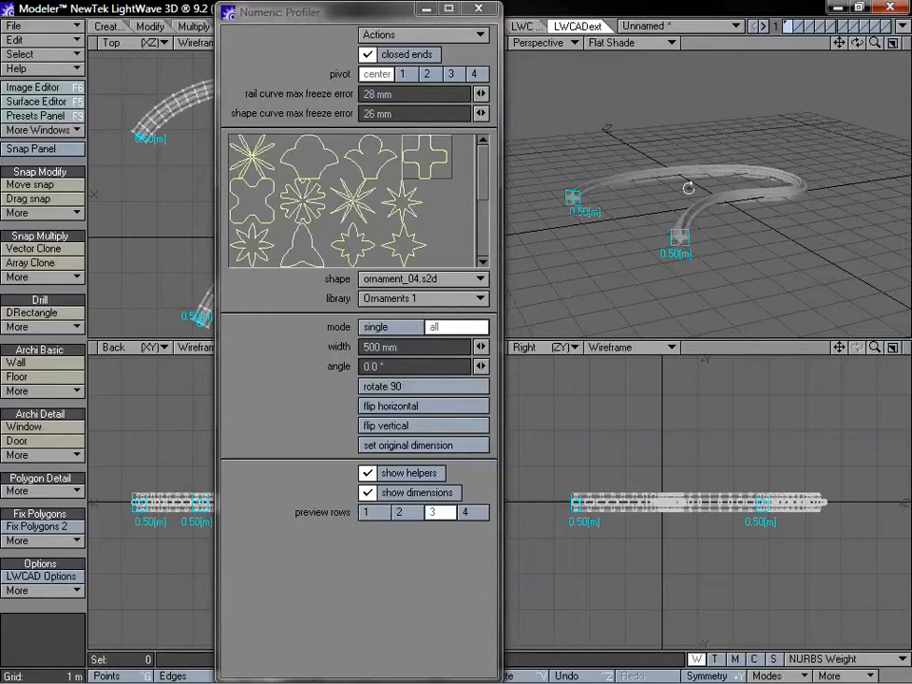
{"action": "left_click_drag", "start_coordinate": [688, 189], "coordinate": [724, 210], "text": "alt"}
{"action": "left_click_drag", "start_coordinate": [875, 43], "coordinate": [900, 43]}
{"action": "left_click_drag", "start_coordinate": [840, 44], "coordinate": [677, 282]}
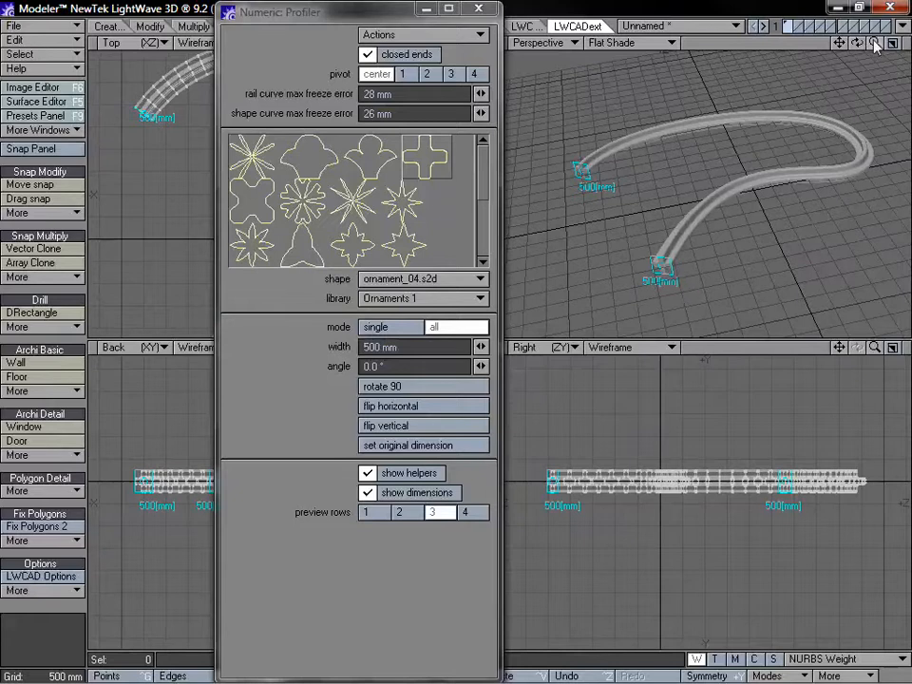
Step: Widen the profile at the curve's lower end, as seen in the Top view, to 1.4 m
{"action": "left_click_drag", "start_coordinate": [857, 43], "coordinate": [907, 45]}
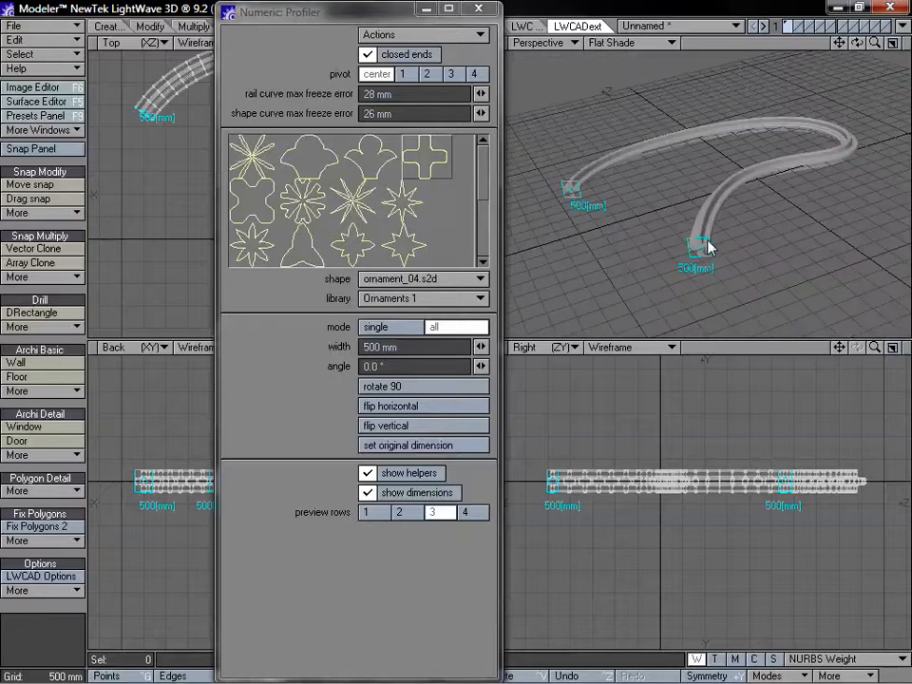
{"action": "left_click_drag", "start_coordinate": [704, 247], "coordinate": [822, 167]}
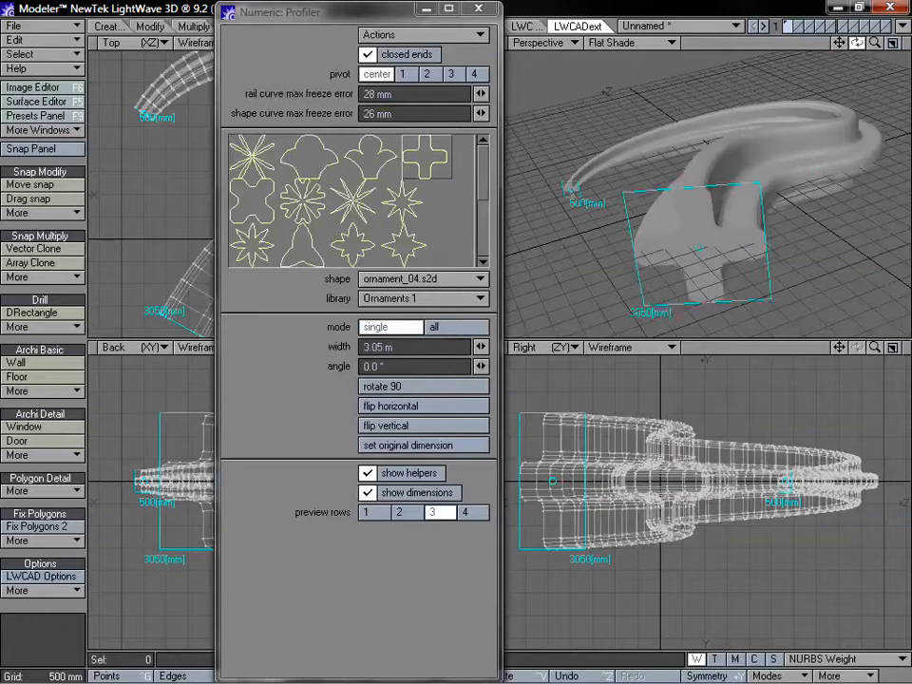
{"action": "left_click_drag", "start_coordinate": [857, 43], "coordinate": [905, 46]}
{"action": "left_click_drag", "start_coordinate": [798, 286], "coordinate": [775, 286], "text": "alt"}
{"action": "left_click_drag", "start_coordinate": [798, 218], "coordinate": [736, 286]}
Step: Narrow the profile at the opposite end of the curve to 200 mm
{"action": "mouse_move", "coordinate": [856, 43]}
{"action": "left_mouse_down"}
{"action": "mouse_move", "coordinate": [875, 44]}
{"action": "mouse_move", "coordinate": [876, 57]}
{"action": "mouse_move", "coordinate": [907, 55]}
{"action": "mouse_move", "coordinate": [903, 29]}
{"action": "mouse_move", "coordinate": [859, 28]}
{"action": "mouse_move", "coordinate": [858, 49]}
{"action": "left_mouse_up"}
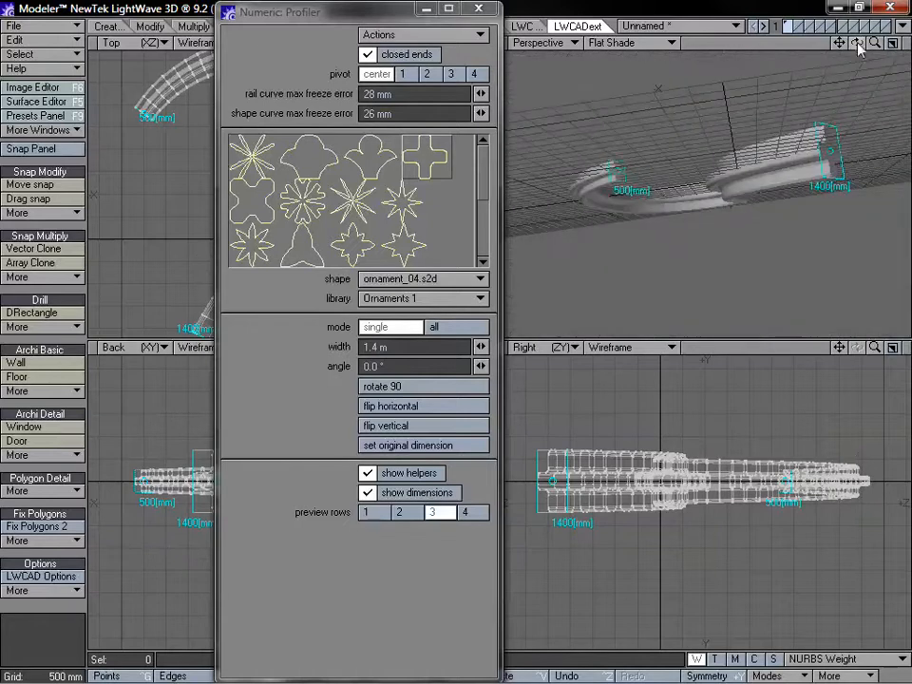
{"action": "mouse_move", "coordinate": [603, 168]}
{"action": "left_mouse_down"}
{"action": "mouse_move", "coordinate": [592, 168]}
{"action": "mouse_move", "coordinate": [603, 166]}
{"action": "left_mouse_up"}
{"action": "left_click_drag", "start_coordinate": [856, 45], "coordinate": [798, 91]}
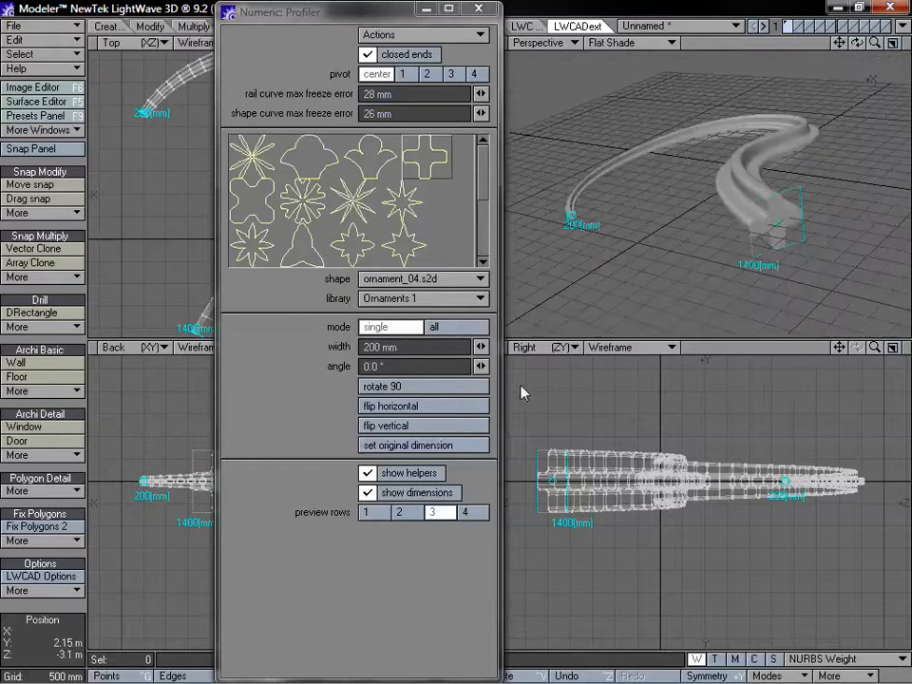
Step: Twist the profile at the narrow end of the curve by 360°
{"action": "left_click", "coordinate": [480, 365]}
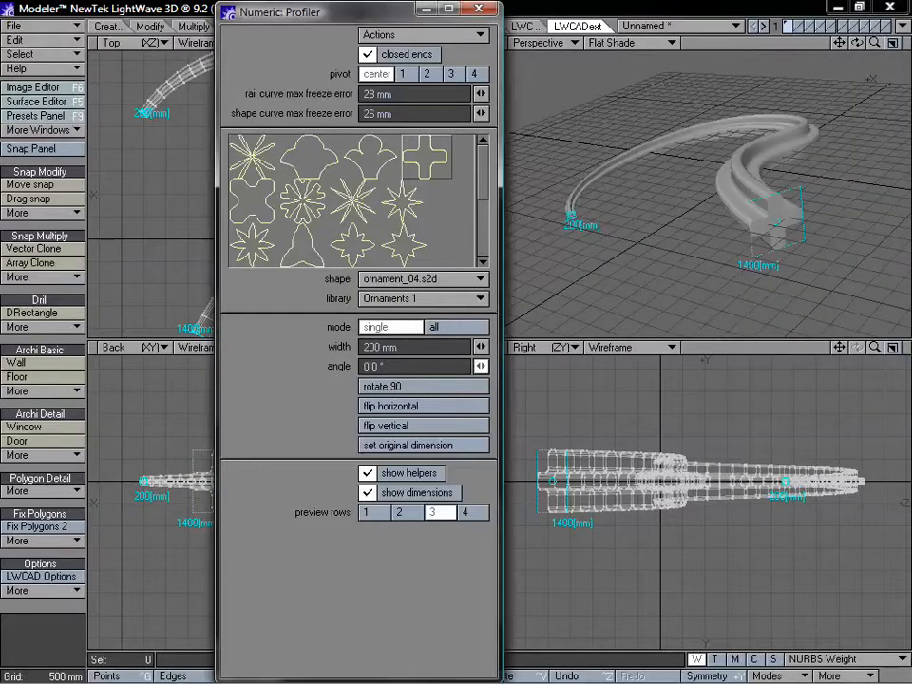
{"action": "left_click_drag", "start_coordinate": [480, 366], "coordinate": [684, 366]}
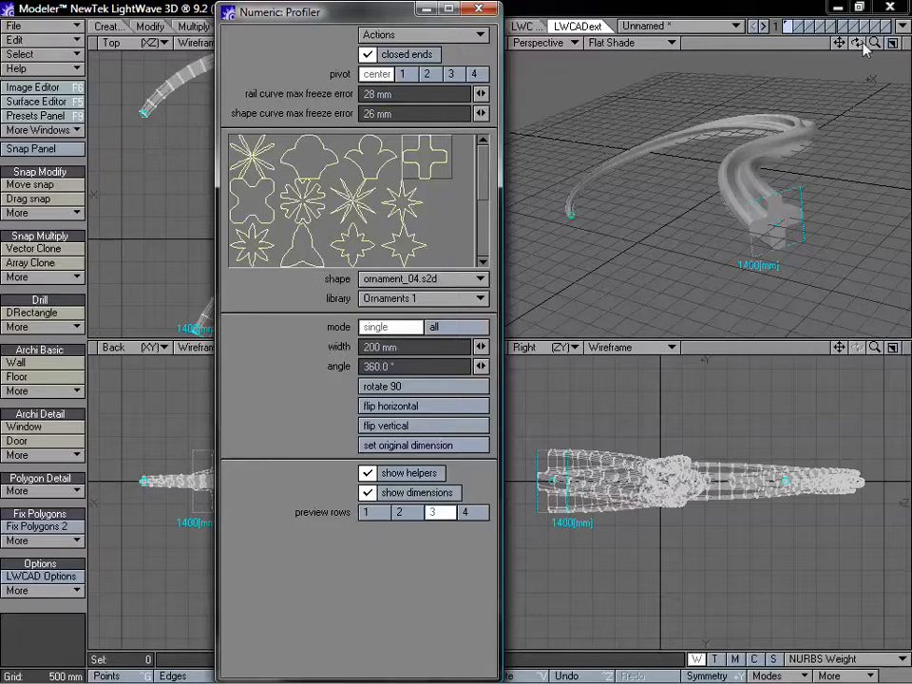
{"action": "left_click_drag", "start_coordinate": [859, 44], "coordinate": [859, 69]}
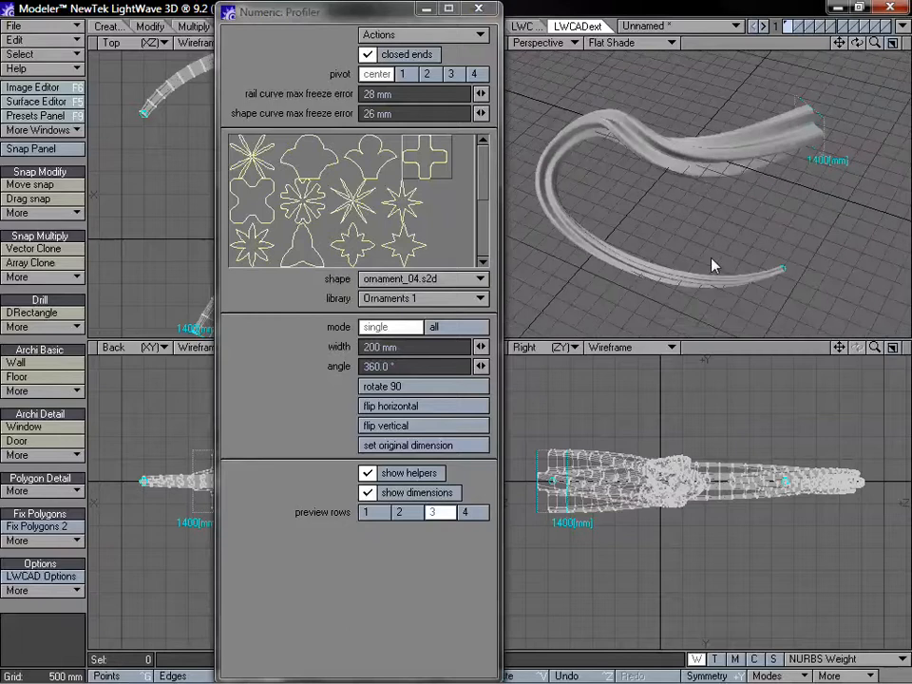
Step: Set the twist angle of the profile's narrow end to 900°
{"action": "left_click", "coordinate": [392, 366]}
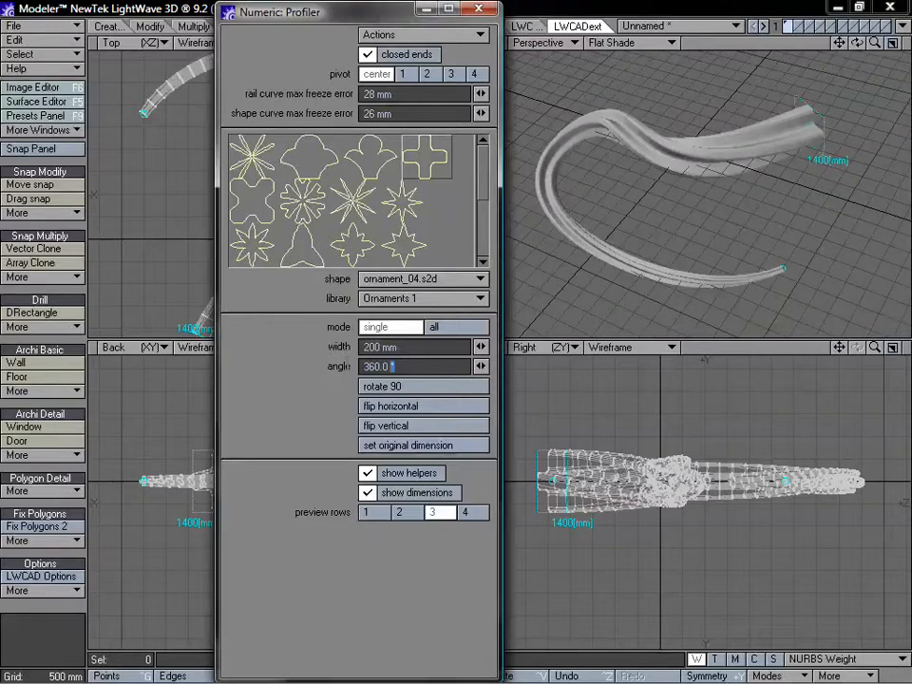
{"action": "type", "text": "900"}
{"action": "key", "text": "Return"}
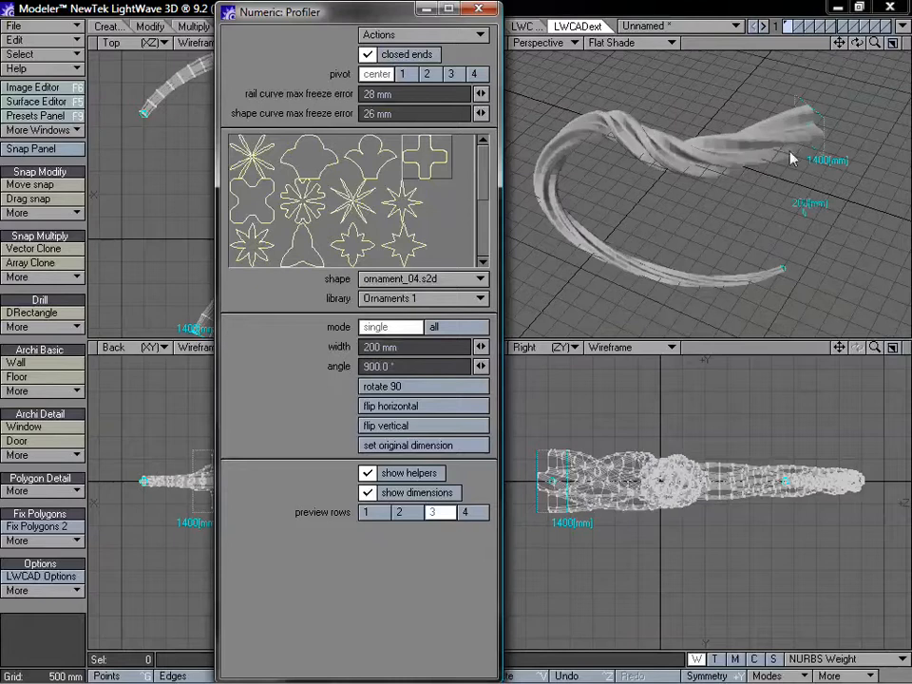
{"action": "mouse_move", "coordinate": [872, 45]}
{"action": "left_mouse_down"}
{"action": "mouse_move", "coordinate": [846, 45]}
{"action": "mouse_move", "coordinate": [870, 47]}
{"action": "mouse_move", "coordinate": [857, 44]}
{"action": "left_mouse_up"}
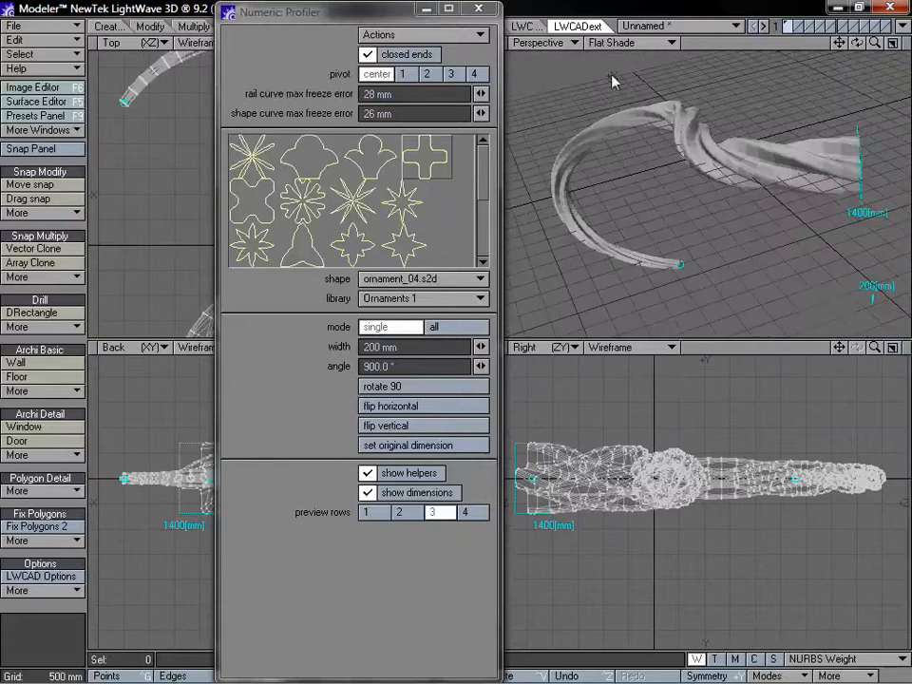
Step: Refine the twisted mesh by setting the rail curve max freeze error to 4 mm and the shape curve max freeze error to 7 mm
{"action": "left_click_drag", "start_coordinate": [480, 93], "coordinate": [481, 93]}
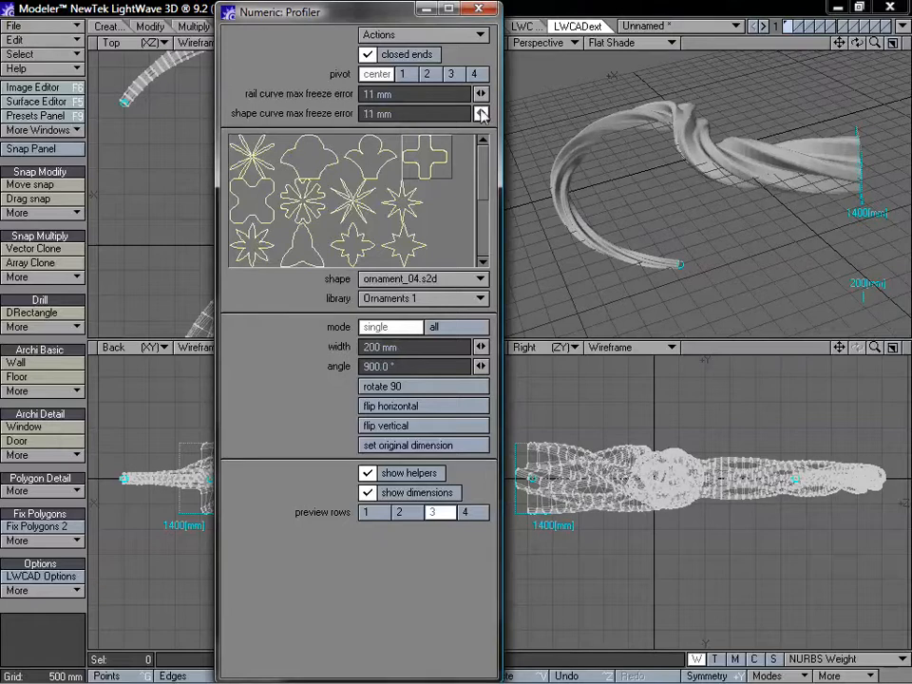
{"action": "mouse_move", "coordinate": [867, 47]}
{"action": "left_mouse_down"}
{"action": "mouse_move", "coordinate": [741, 58]}
{"action": "mouse_move", "coordinate": [861, 52]}
{"action": "left_mouse_up"}
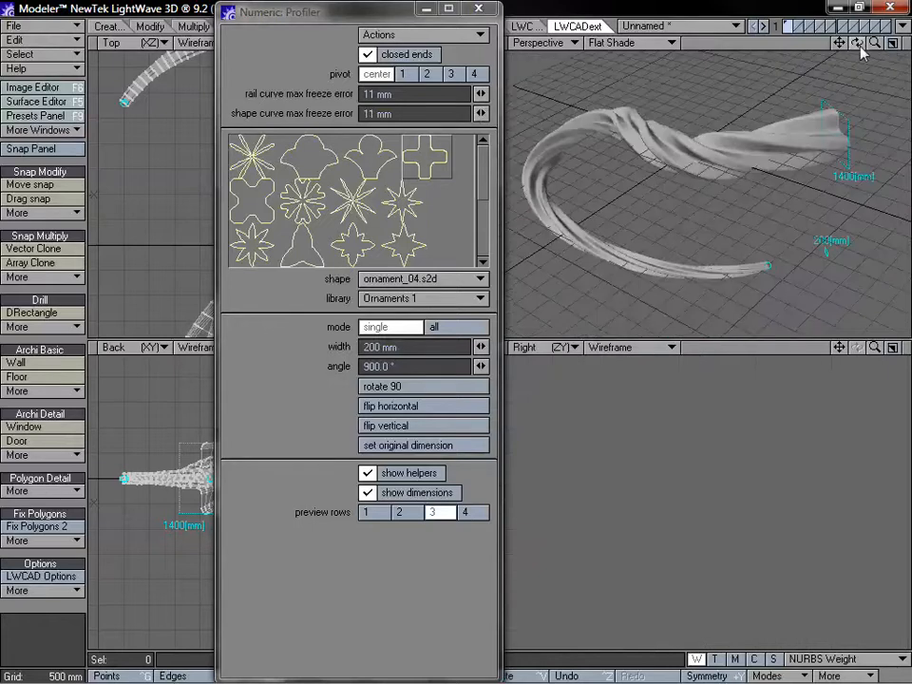
{"action": "mouse_move", "coordinate": [483, 115]}
{"action": "left_mouse_down"}
{"action": "mouse_move", "coordinate": [492, 116]}
{"action": "mouse_move", "coordinate": [480, 115]}
{"action": "left_mouse_up"}
{"action": "left_click_drag", "start_coordinate": [862, 42], "coordinate": [571, 174]}
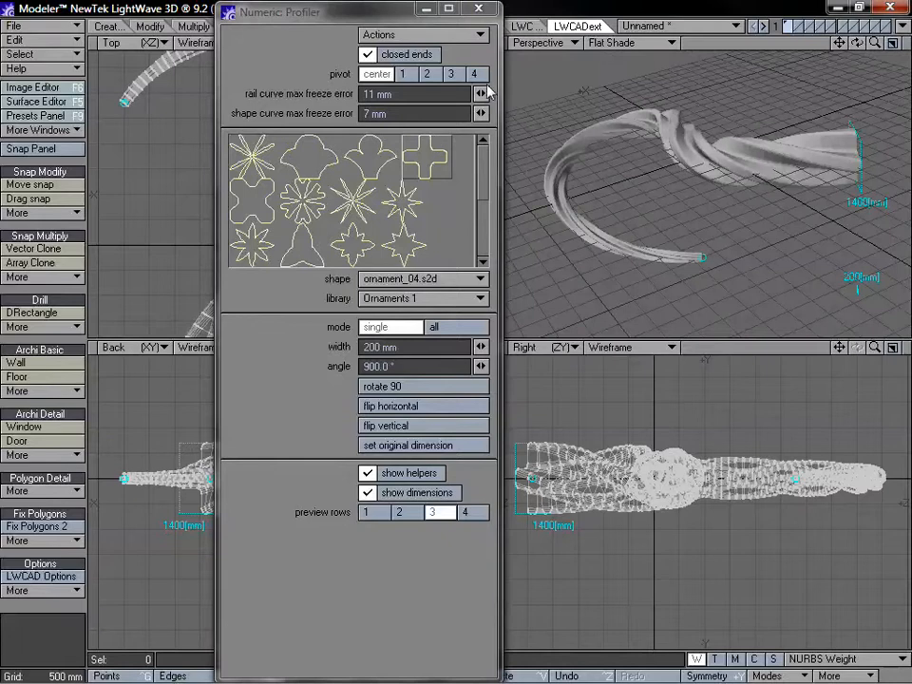
{"action": "left_click_drag", "start_coordinate": [482, 93], "coordinate": [482, 93]}
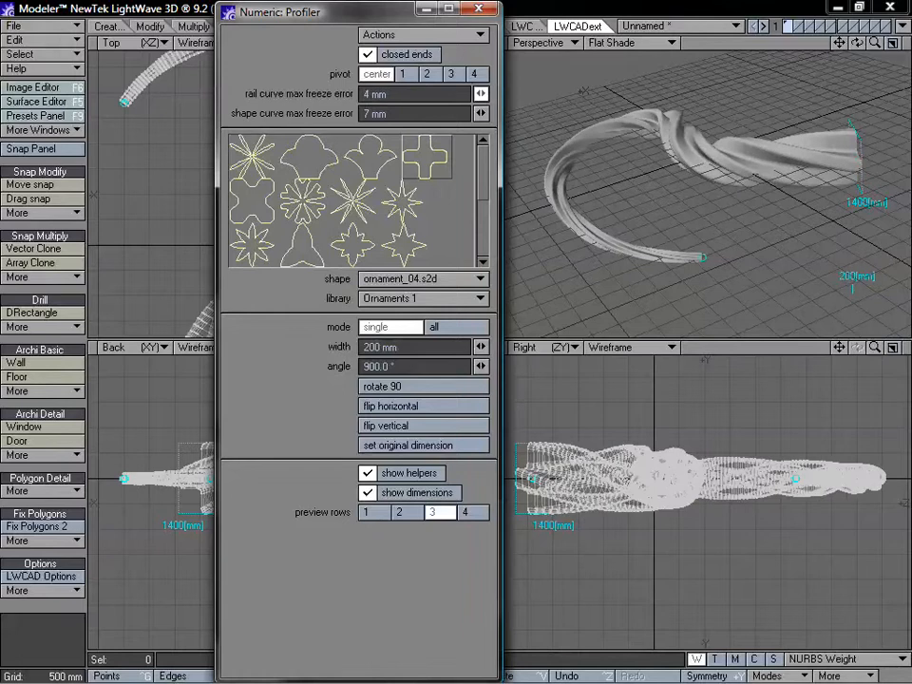
Step: Try several Ornaments 1 shapes on the twisted curve, including ornament_08.s2d and ornament_06.s2d
{"action": "left_click_drag", "start_coordinate": [859, 43], "coordinate": [843, 67]}
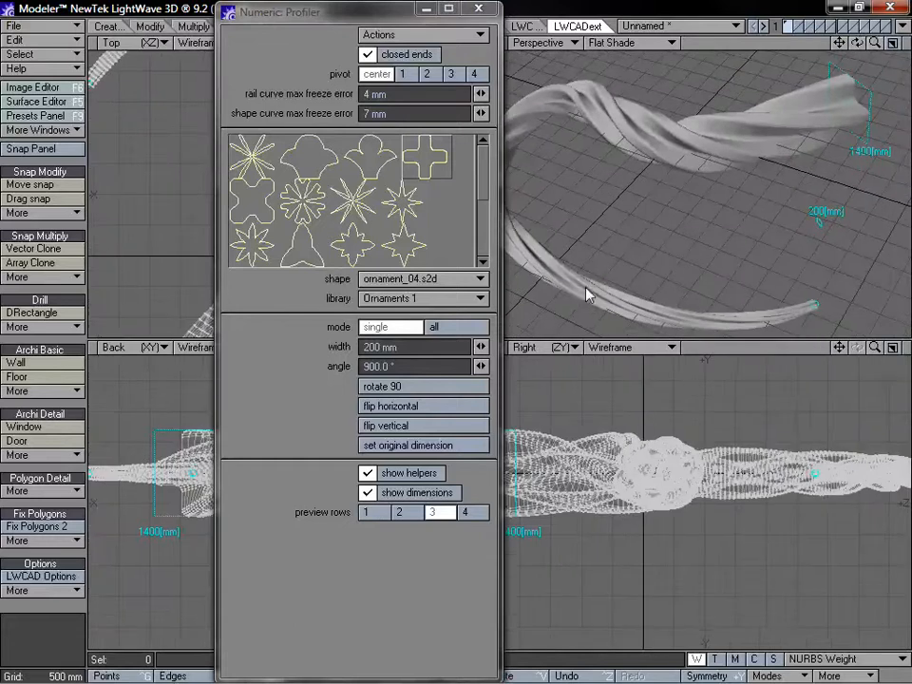
{"action": "left_click_drag", "start_coordinate": [857, 43], "coordinate": [841, 28]}
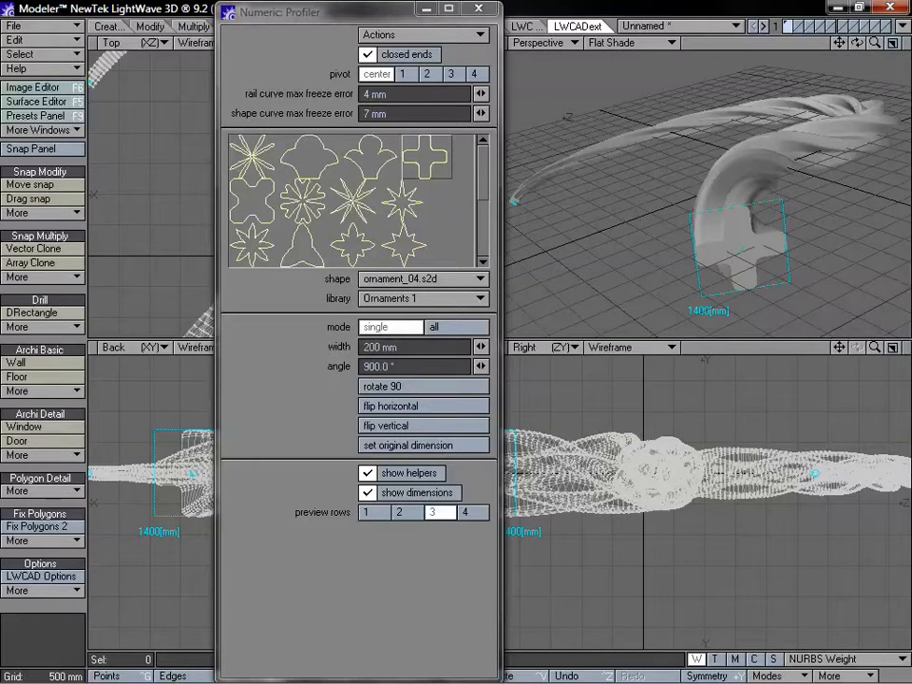
{"action": "mouse_move", "coordinate": [857, 43]}
{"action": "left_mouse_down"}
{"action": "mouse_move", "coordinate": [902, 71]}
{"action": "mouse_move", "coordinate": [857, 43]}
{"action": "mouse_move", "coordinate": [836, 43]}
{"action": "mouse_move", "coordinate": [873, 43]}
{"action": "left_mouse_up"}
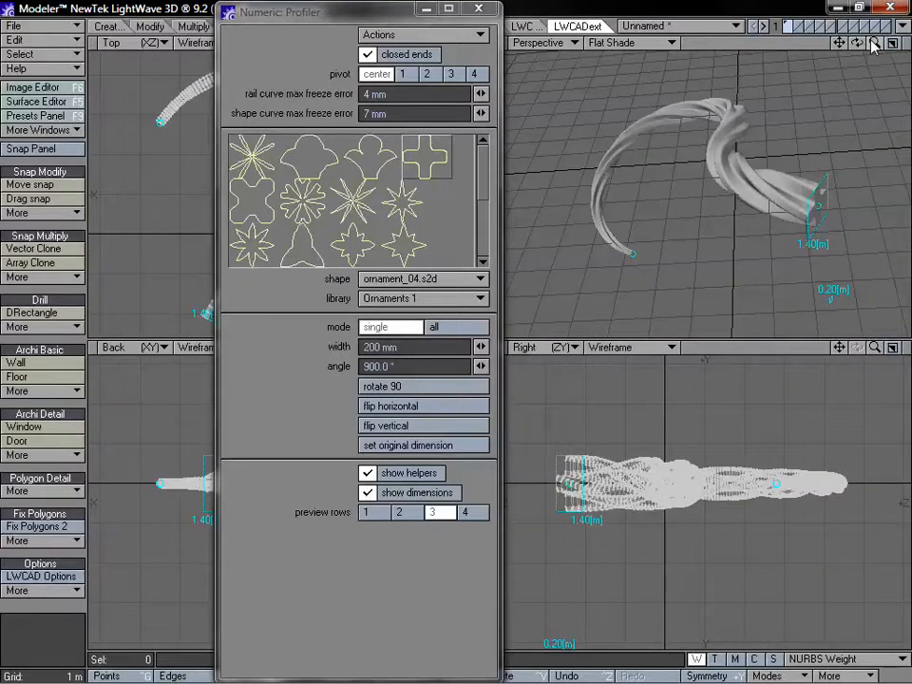
{"action": "left_click", "coordinate": [403, 245]}
{"action": "left_click", "coordinate": [387, 217]}
{"action": "left_click", "coordinate": [315, 244]}
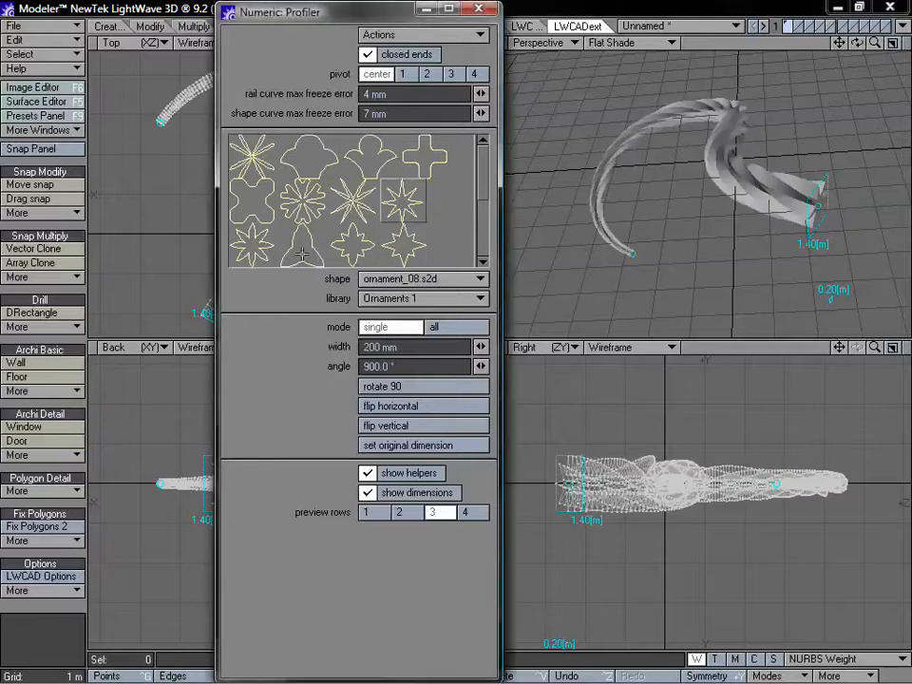
{"action": "left_click", "coordinate": [309, 199]}
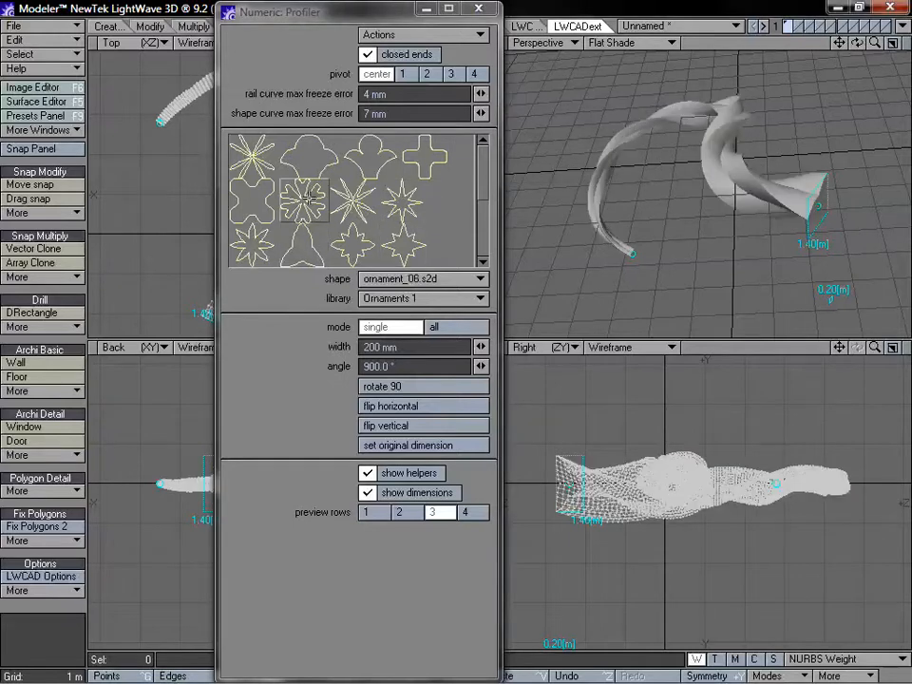
{"action": "mouse_move", "coordinate": [856, 42]}
{"action": "left_mouse_down"}
{"action": "mouse_move", "coordinate": [891, 40]}
{"action": "mouse_move", "coordinate": [907, 13]}
{"action": "mouse_move", "coordinate": [835, 80]}
{"action": "mouse_move", "coordinate": [817, 86]}
{"action": "mouse_move", "coordinate": [857, 71]}
{"action": "mouse_move", "coordinate": [857, 47]}
{"action": "left_mouse_up"}
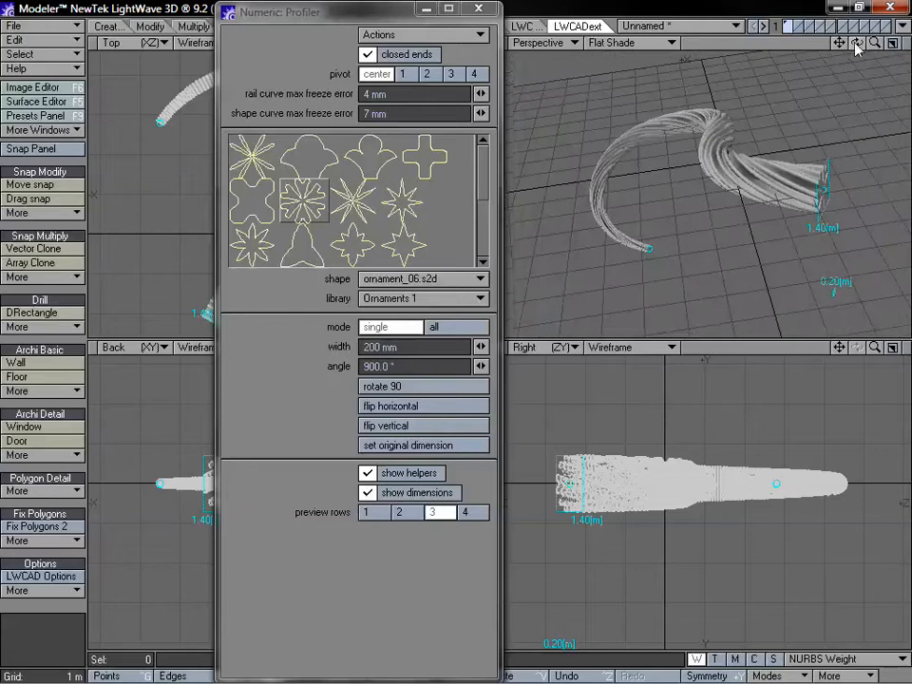
Step: Apply the ornament_14.s2d shape from the end of the library to the twisted profile
{"action": "left_click", "coordinate": [486, 219]}
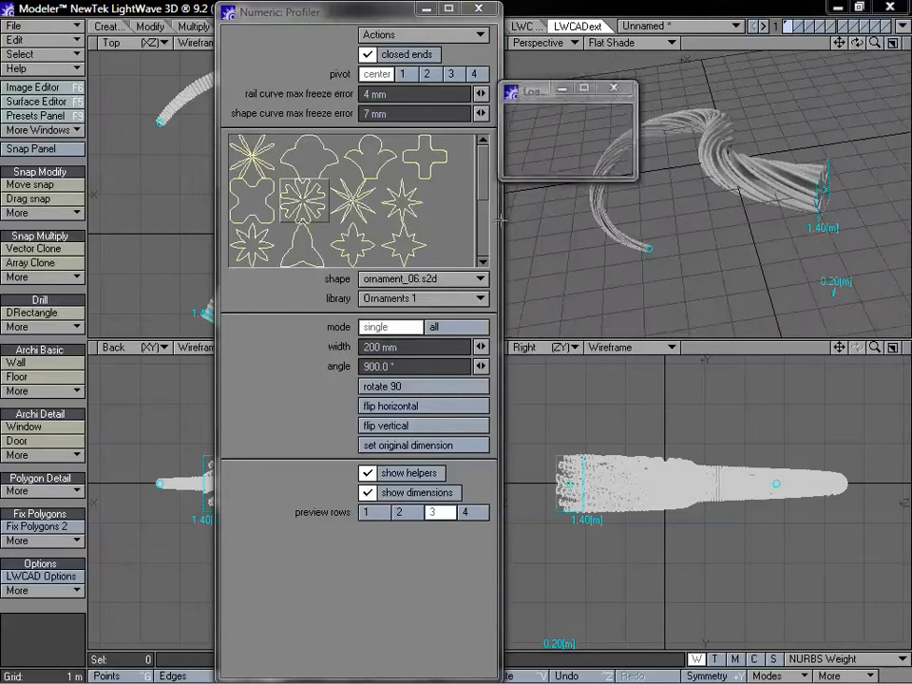
{"action": "left_click", "coordinate": [316, 171]}
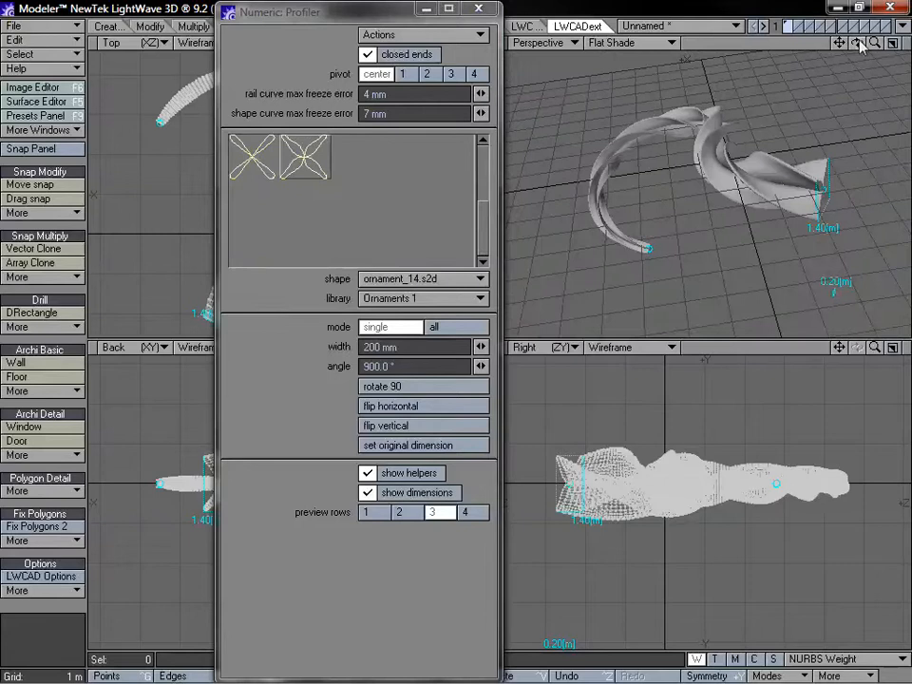
{"action": "left_click_drag", "start_coordinate": [872, 44], "coordinate": [773, 155]}
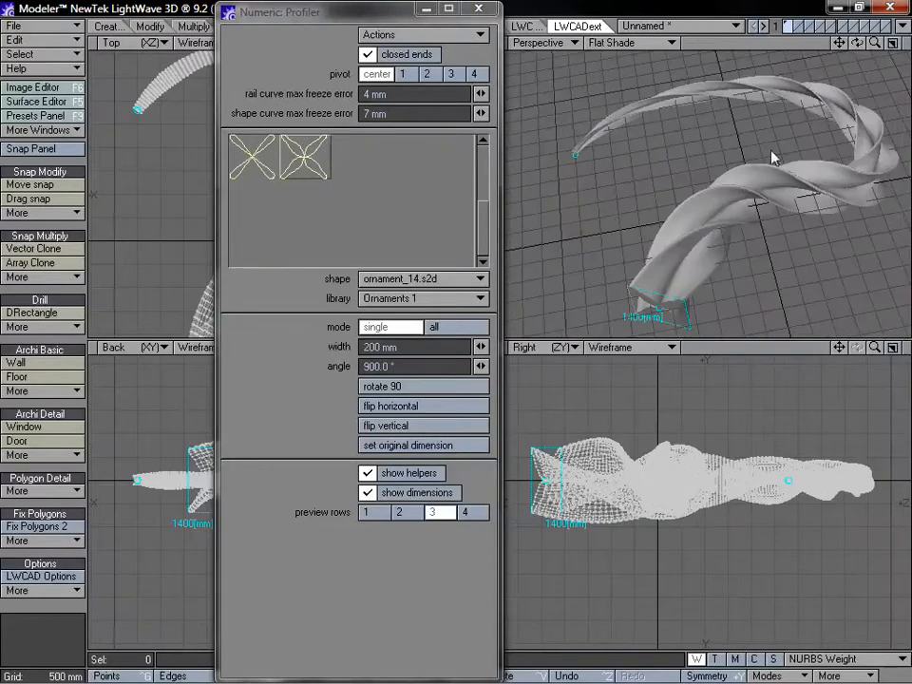
Step: Finish the Profiler operation and show the twisted object in a maximized Perspective view fitted to it
{"action": "left_click", "coordinate": [477, 9]}
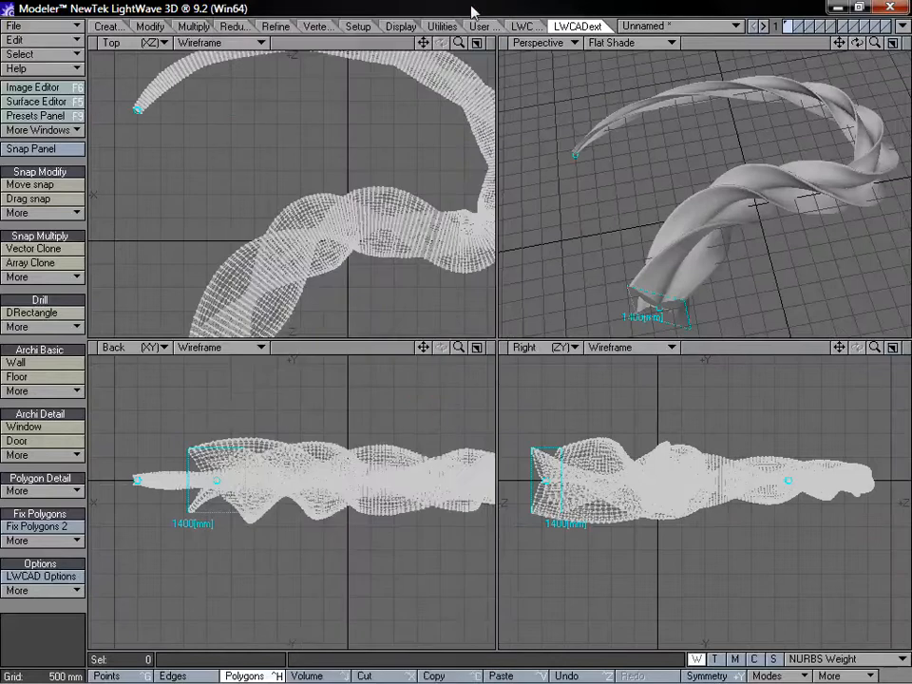
{"action": "key", "text": "a"}
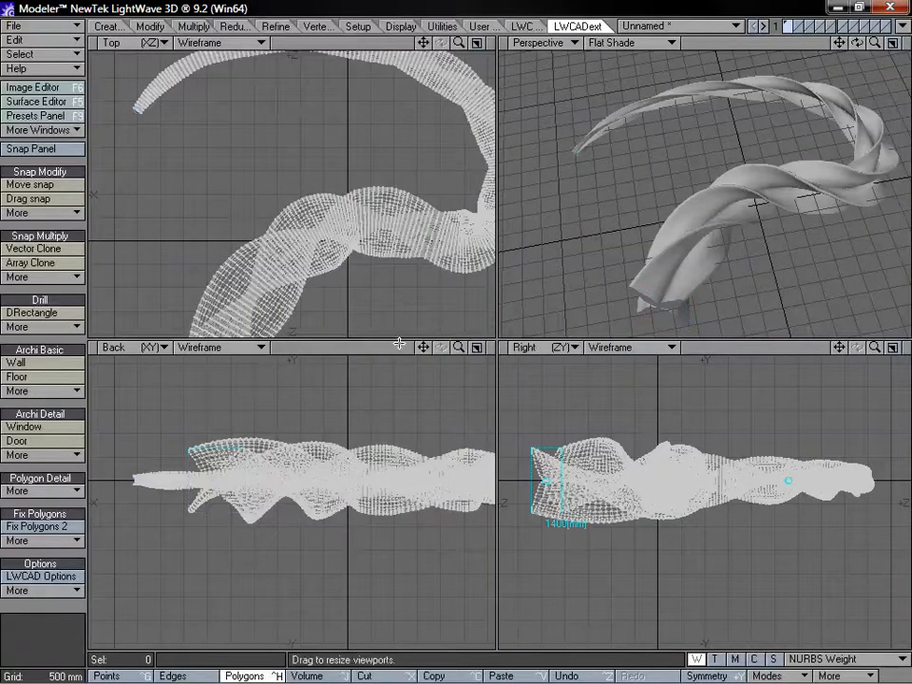
{"action": "key", "text": "KP_0"}
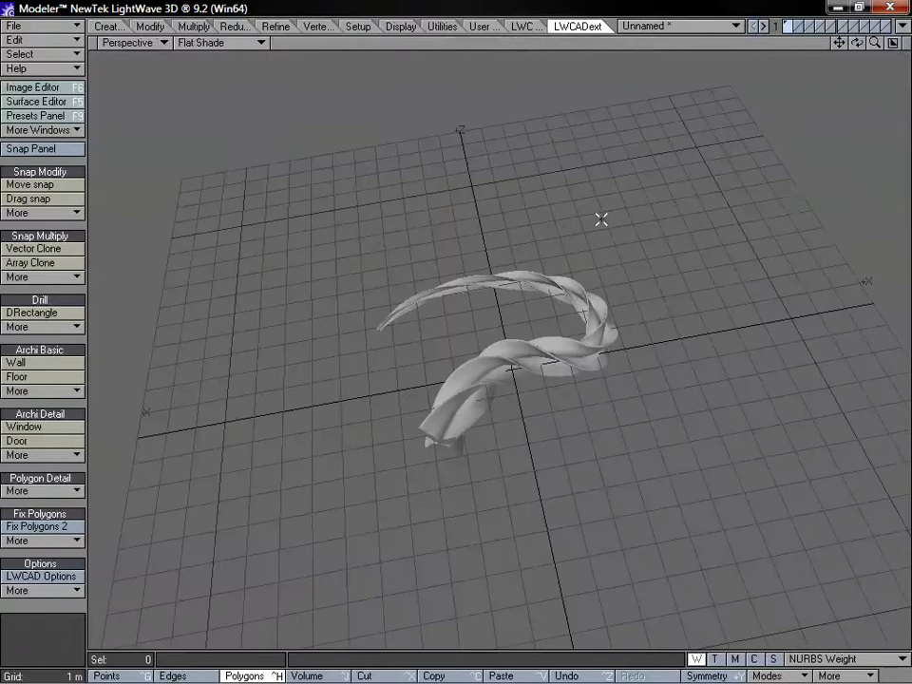
{"action": "key", "text": "a"}
{"action": "left_click_drag", "start_coordinate": [487, 339], "coordinate": [539, 293], "text": "alt"}
Step: Enable Smoothing for the Default surface in the Surface Editor
{"action": "left_click", "coordinate": [73, 102]}
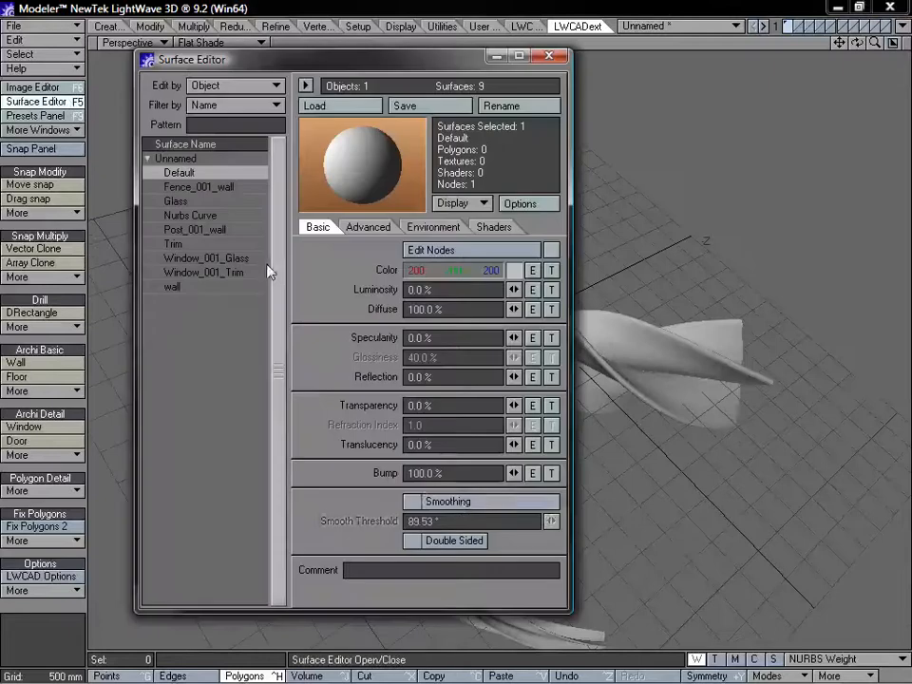
{"action": "left_click", "coordinate": [460, 504]}
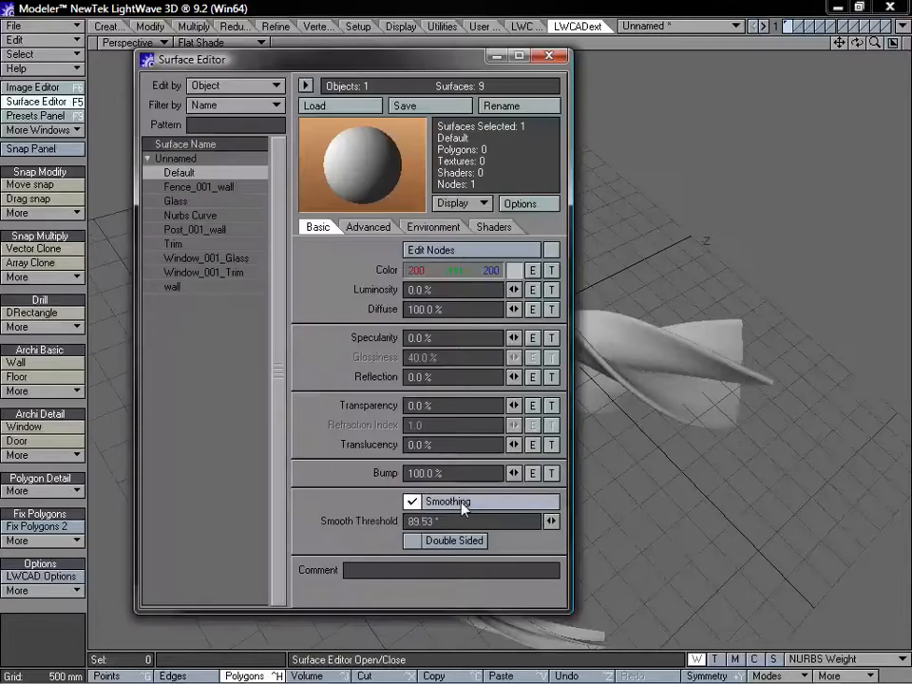
{"action": "left_click", "coordinate": [195, 186]}
{"action": "left_click", "coordinate": [549, 55]}
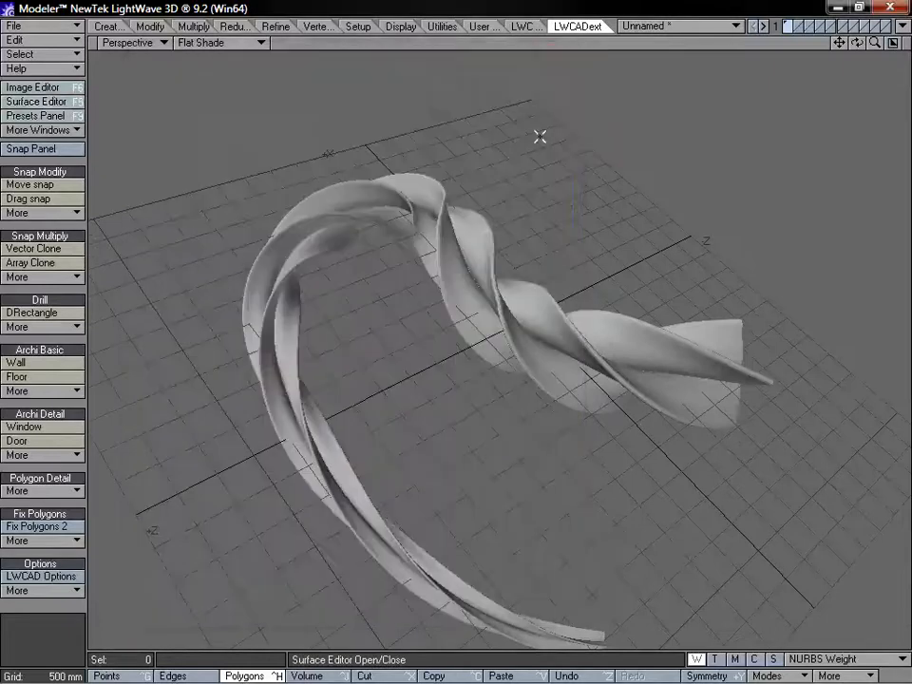
Step: Assign the Default surface to the twisted object
{"action": "key", "text": "q"}
{"action": "left_click", "coordinate": [545, 265]}
{"action": "left_click", "coordinate": [517, 282]}
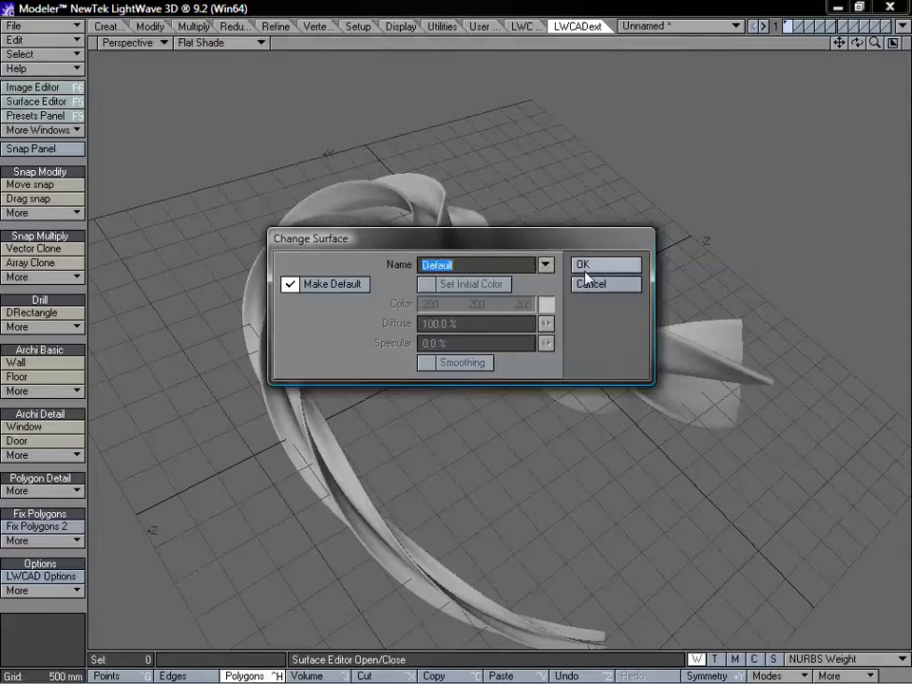
{"action": "left_click", "coordinate": [606, 265]}
Step: Toggle Smoothing off and back on for the Default surface in the Surface Editor
{"action": "left_click", "coordinate": [38, 100]}
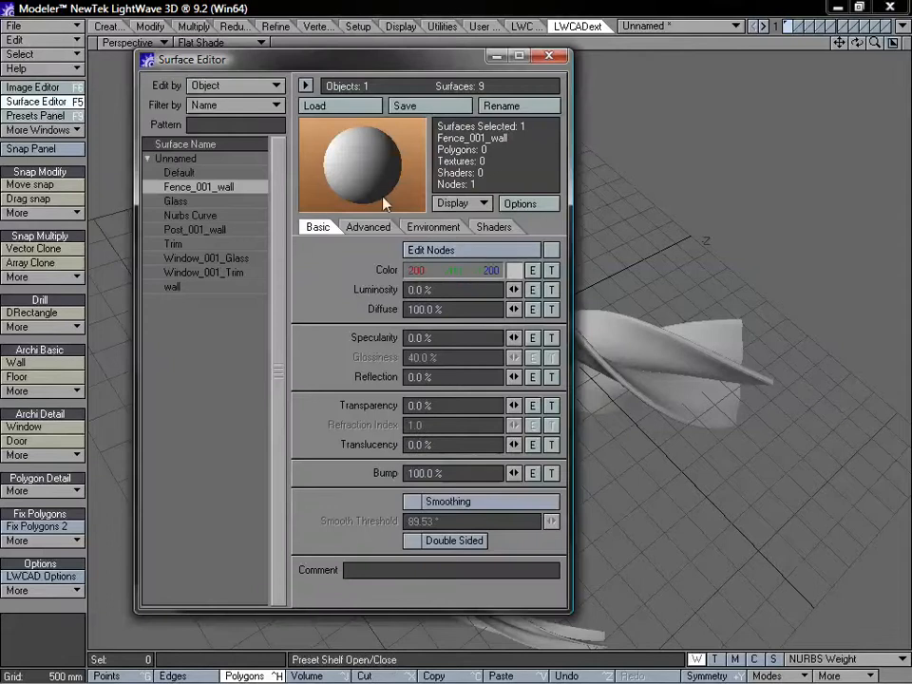
{"action": "left_click_drag", "start_coordinate": [314, 63], "coordinate": [270, 67]}
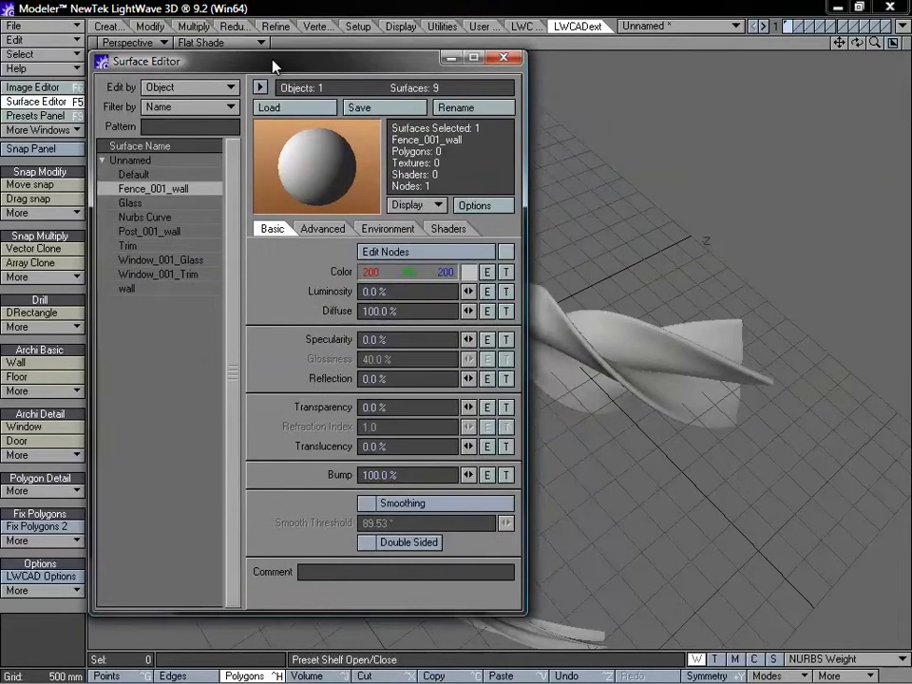
{"action": "left_click", "coordinate": [137, 174]}
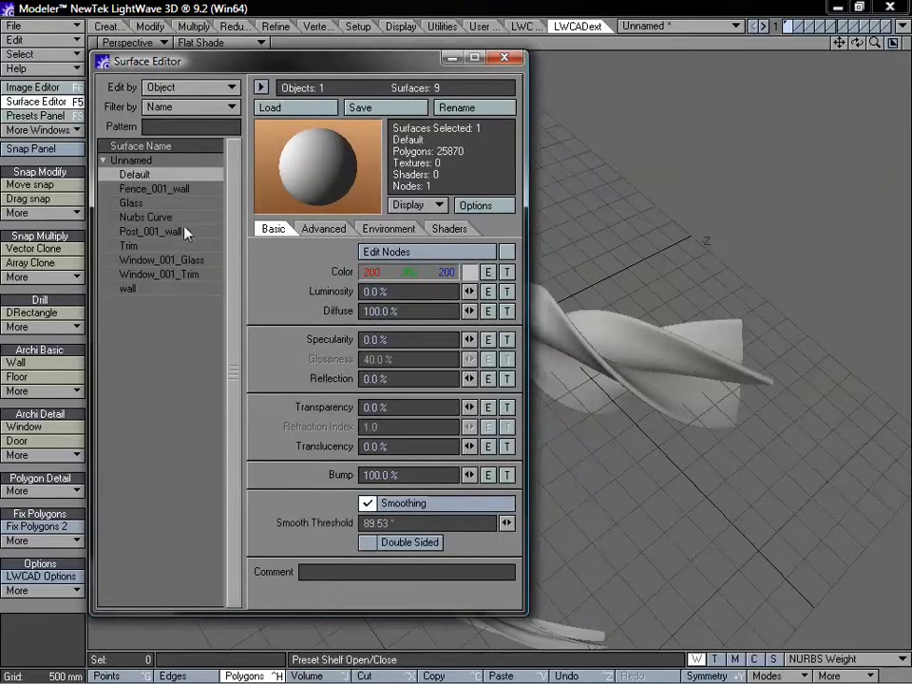
{"action": "left_click", "coordinate": [433, 506]}
{"action": "left_click", "coordinate": [433, 504]}
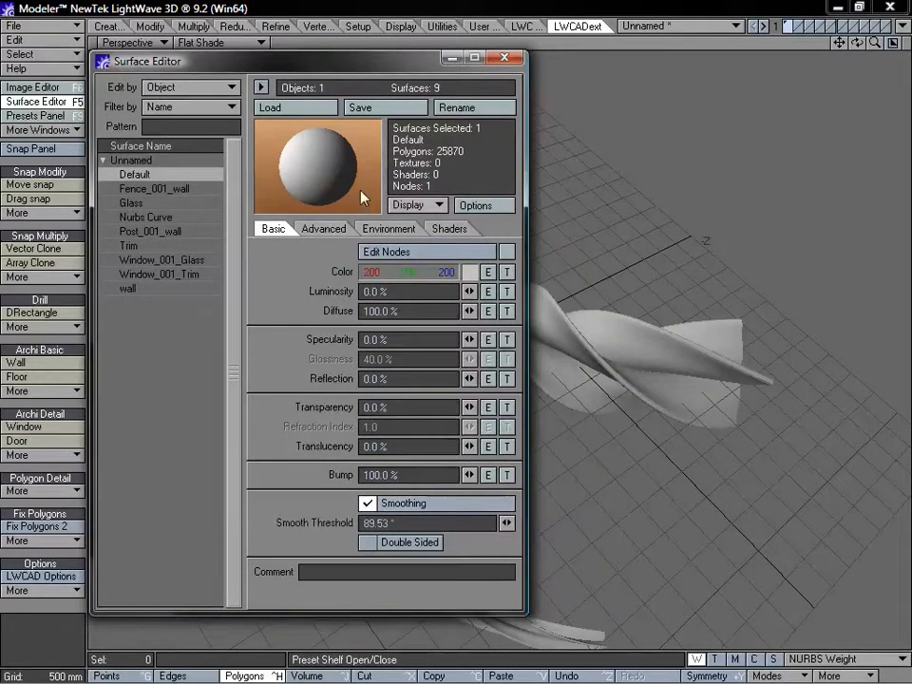
Step: Switch Smoothing for the wall surface, enable it for Window_001_Trim, and close the Surface Editor
{"action": "left_click", "coordinate": [133, 203]}
{"action": "left_click", "coordinate": [152, 275]}
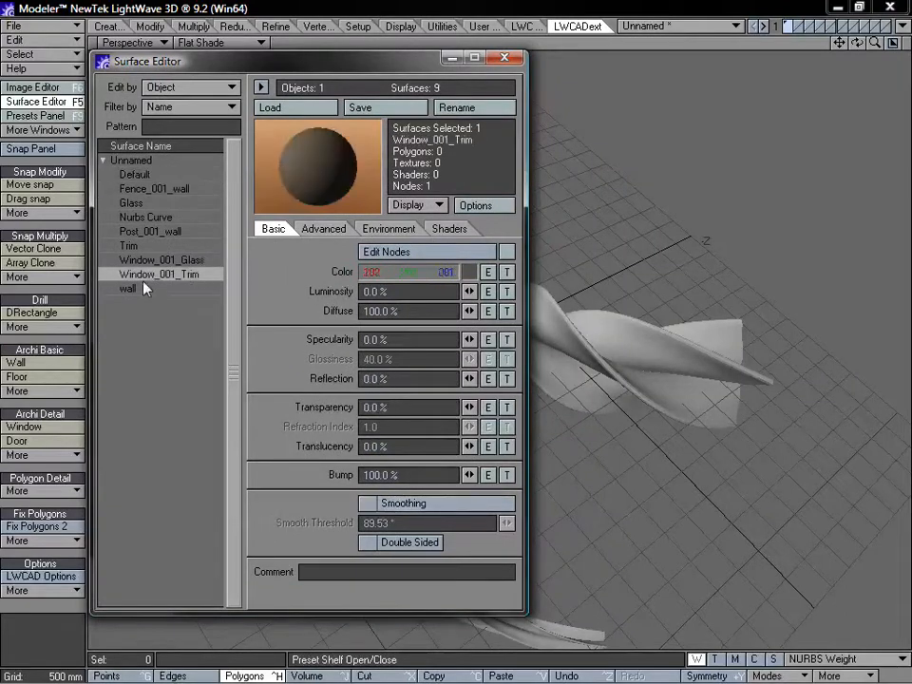
{"action": "left_click", "coordinate": [128, 289]}
{"action": "left_click", "coordinate": [447, 505]}
{"action": "left_click", "coordinate": [152, 275]}
{"action": "left_click", "coordinate": [368, 503]}
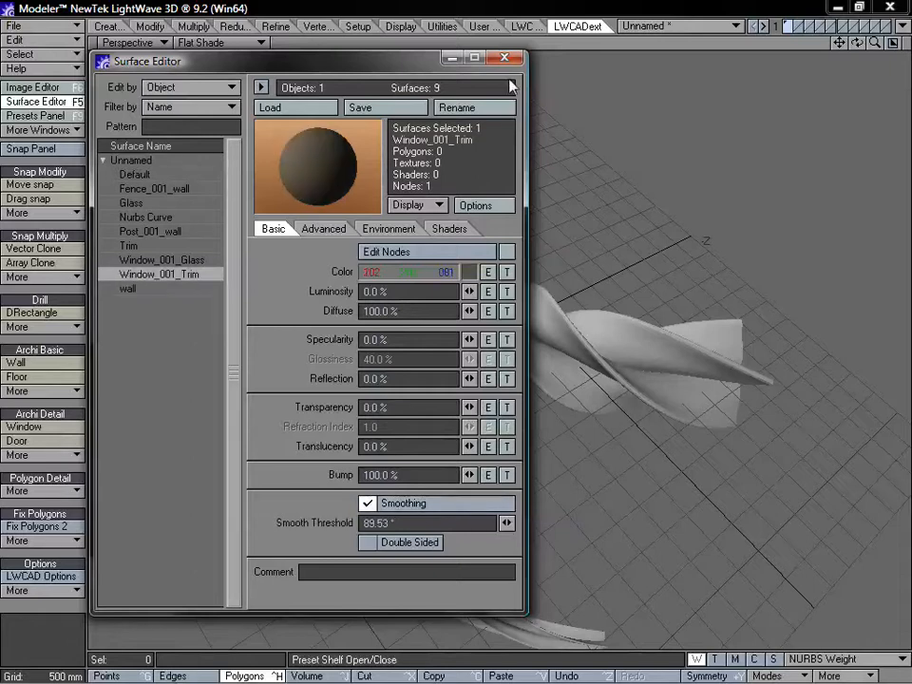
{"action": "left_click", "coordinate": [504, 58]}
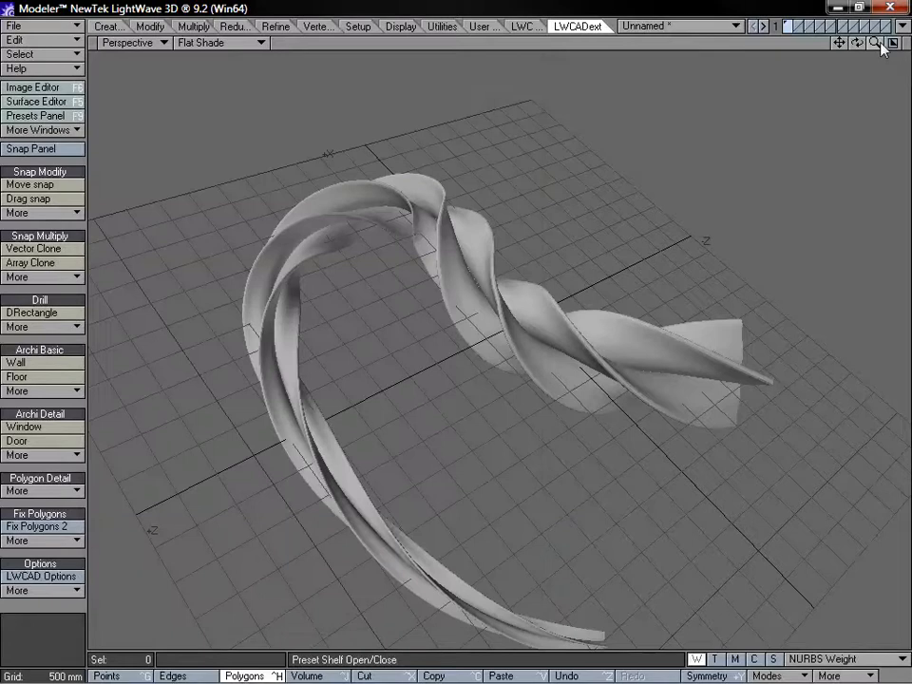
Step: Examine the smoothed twisted object from different angles and return to the four-viewport layout
{"action": "mouse_move", "coordinate": [879, 45]}
{"action": "left_mouse_down"}
{"action": "mouse_move", "coordinate": [858, 52]}
{"action": "mouse_move", "coordinate": [893, 45]}
{"action": "left_mouse_up"}
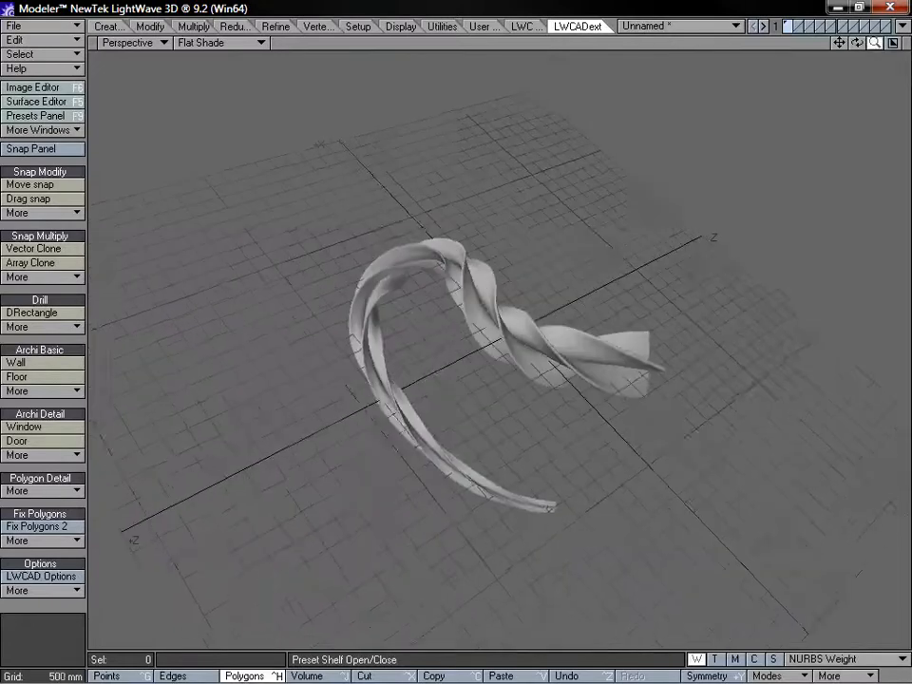
{"action": "left_click_drag", "start_coordinate": [639, 319], "coordinate": [597, 461], "text": "alt"}
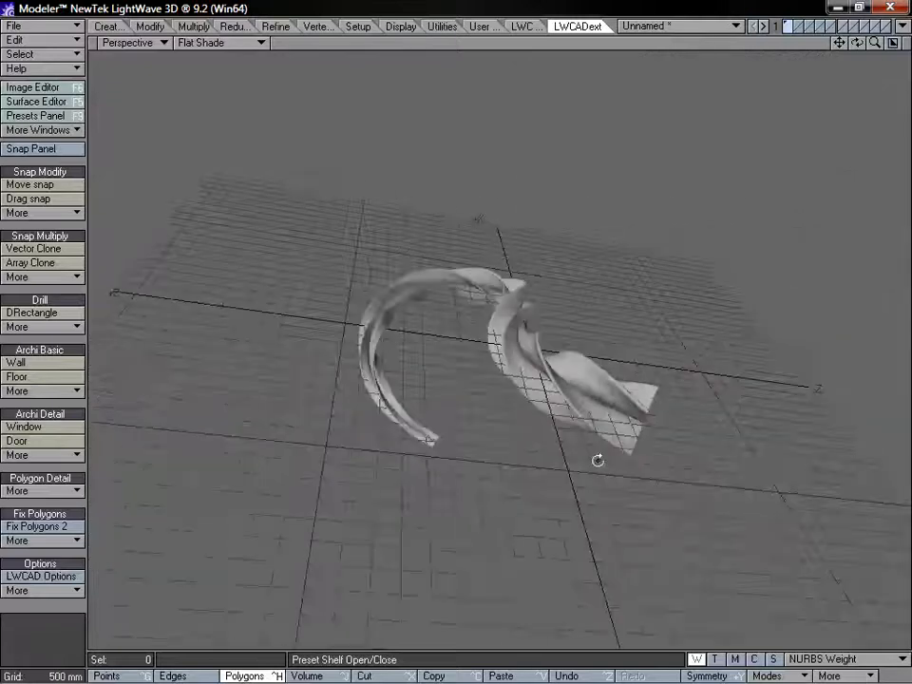
{"action": "key", "text": "KP_0"}
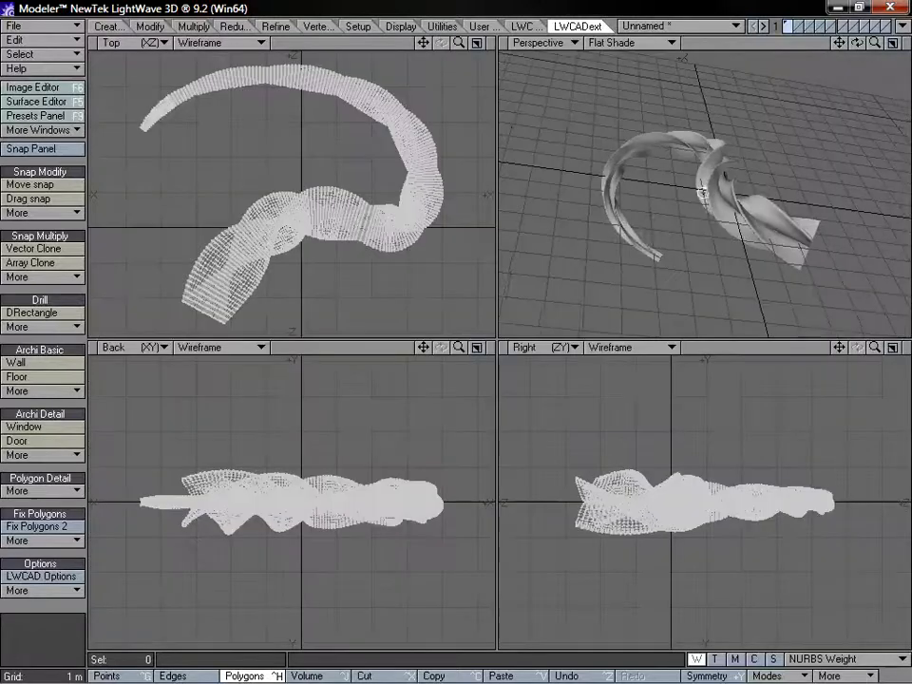
{"action": "left_click_drag", "start_coordinate": [603, 242], "coordinate": [809, 239], "text": "alt"}
{"action": "left_click_drag", "start_coordinate": [874, 42], "coordinate": [653, 163]}
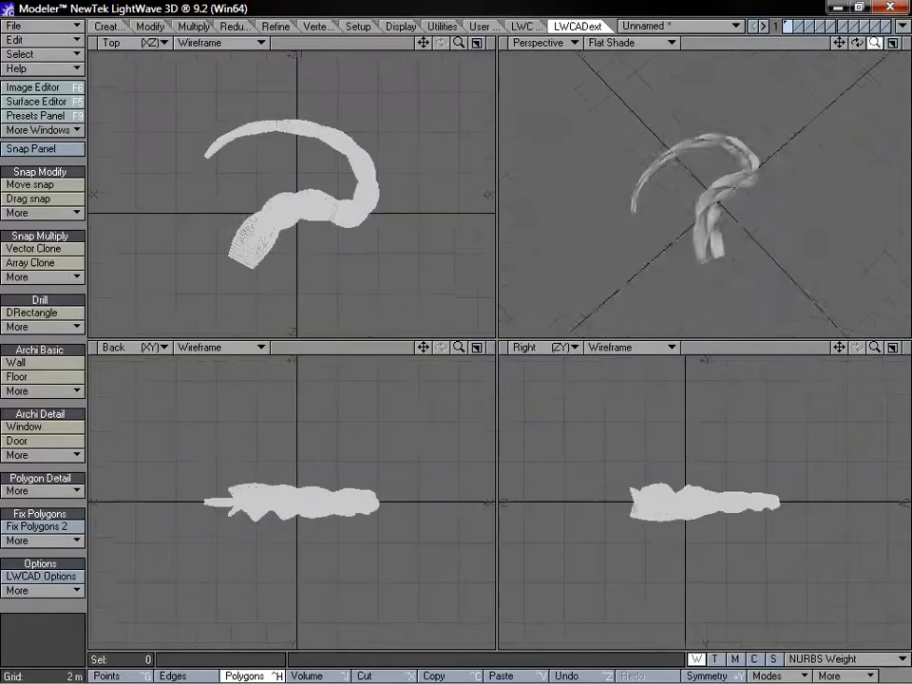
{"action": "left_click_drag", "start_coordinate": [716, 249], "coordinate": [703, 314], "text": "alt"}
Step: Move the twisted object straight up in the Right view until it rests on the ground plane
{"action": "key", "text": "t"}
{"action": "mouse_move", "coordinate": [664, 529]}
{"action": "left_mouse_down"}
{"action": "mouse_move", "coordinate": [664, 494]}
{"action": "mouse_move", "coordinate": [666, 510]}
{"action": "left_mouse_up"}
{"action": "key", "text": "."}
{"action": "mouse_move", "coordinate": [737, 234]}
{"action": "left_mouse_down", "text": "alt"}
{"action": "mouse_move", "coordinate": [753, 148]}
{"action": "mouse_move", "coordinate": [747, 228]}
{"action": "mouse_move", "coordinate": [824, 187]}
{"action": "mouse_move", "coordinate": [655, 211]}
{"action": "mouse_move", "coordinate": [701, 201]}
{"action": "mouse_move", "coordinate": [629, 189]}
{"action": "mouse_move", "coordinate": [828, 193]}
{"action": "mouse_move", "coordinate": [731, 253]}
{"action": "left_mouse_up", "text": "alt"}
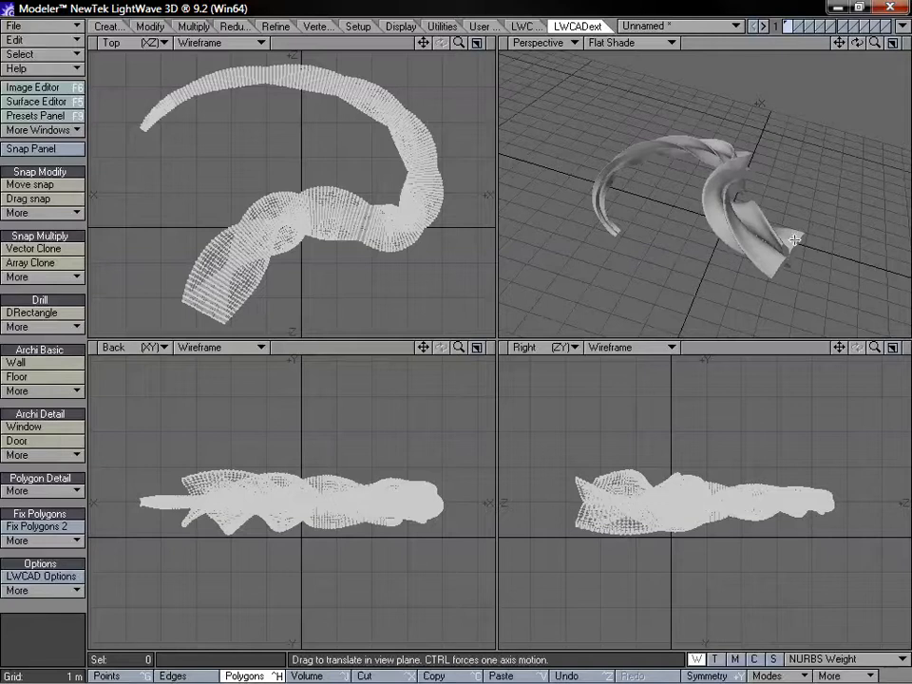
{"action": "left_click_drag", "start_coordinate": [794, 240], "coordinate": [703, 235], "text": "alt"}
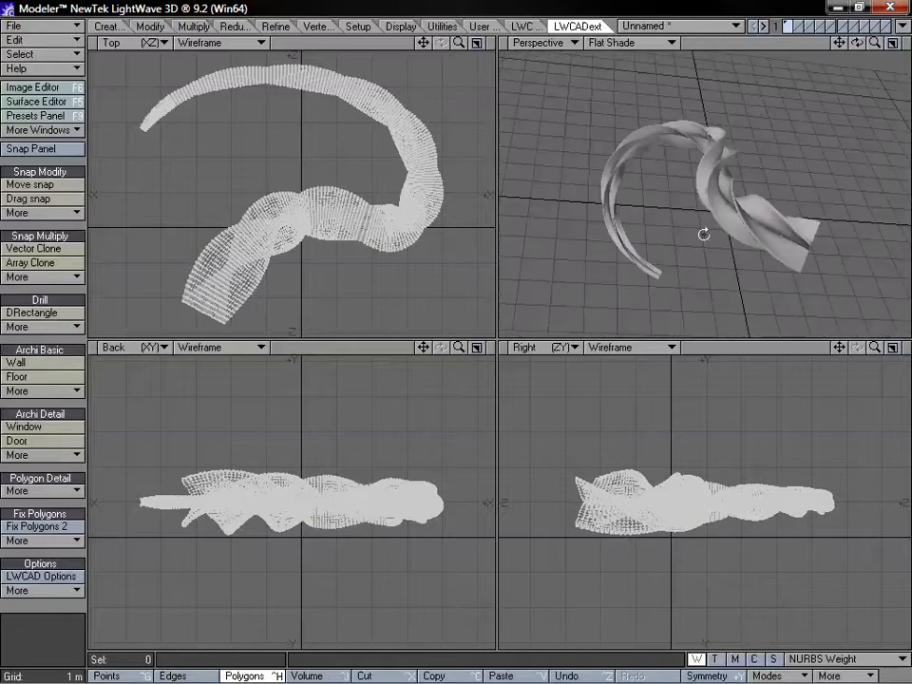